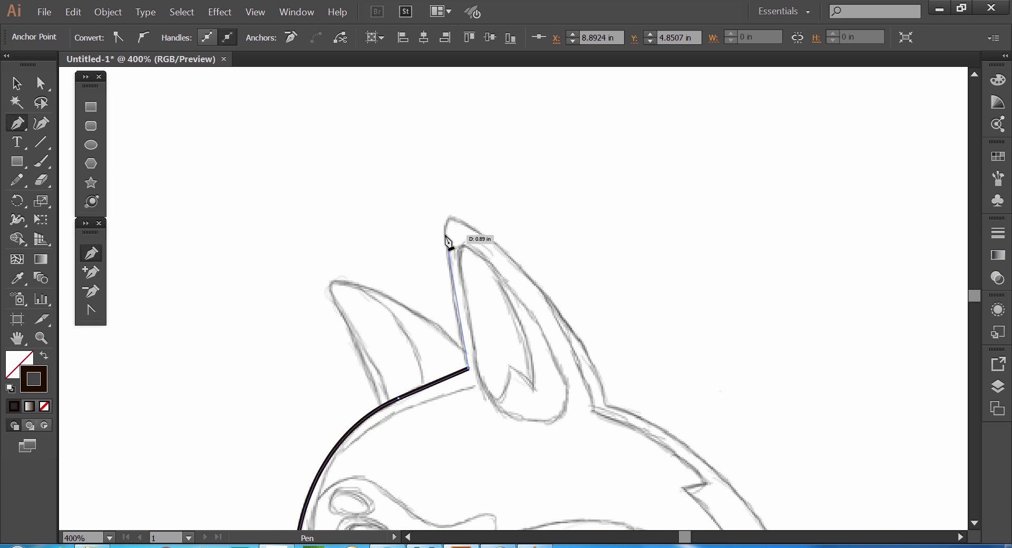
# Trace the front ear with the Pen tool, curving around its tip and ending in a sharp corner at its rear base.
pyautogui.moveTo(446, 235); pyautogui.dragTo(449, 215)
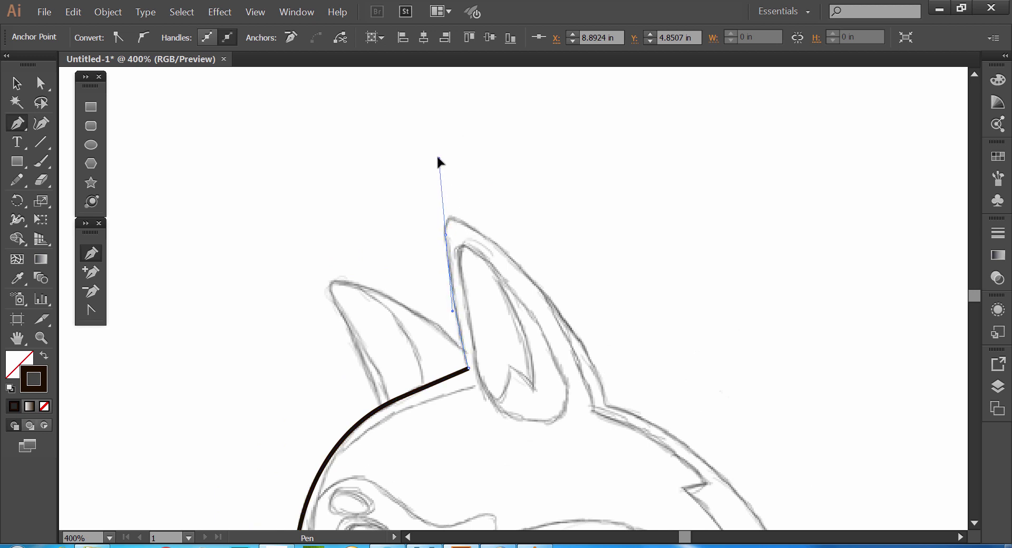
pyautogui.moveTo(438, 158); pyautogui.dragTo(438, 156)
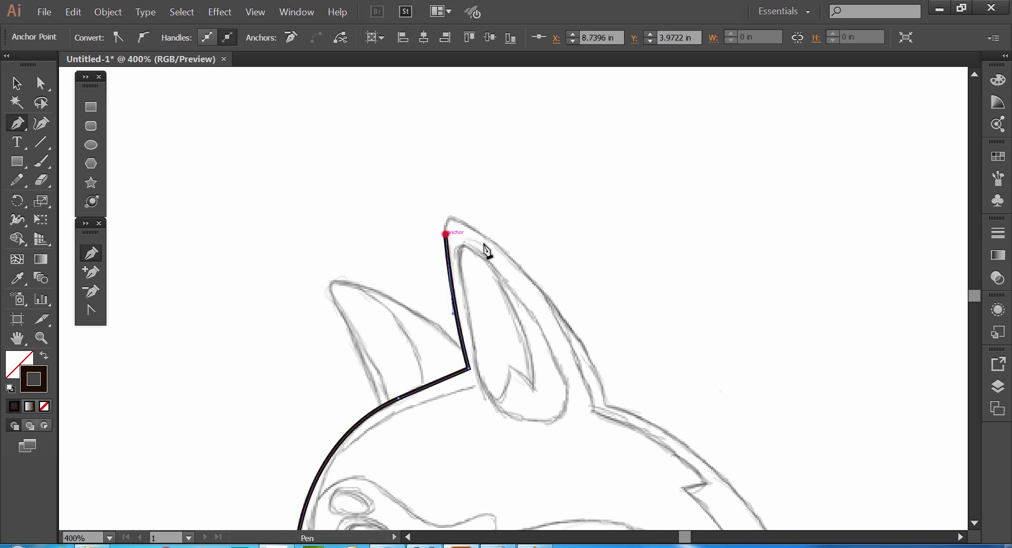
pyautogui.moveTo(445, 235); pyautogui.dragTo(505, 245)
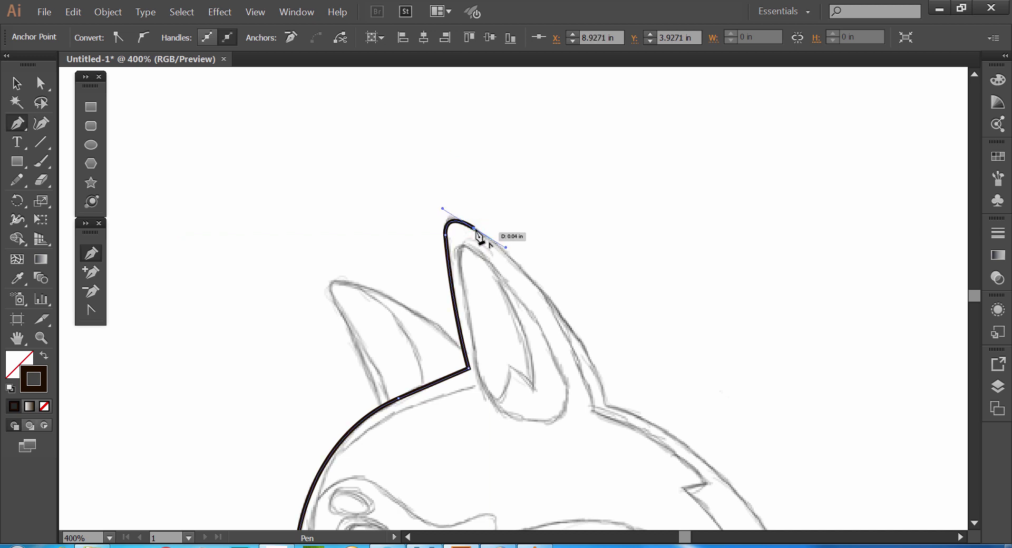
pyautogui.moveTo(605, 403)
pyautogui.mouseDown()
pyautogui.moveTo(630, 505)
pyautogui.moveTo(611, 407)
pyautogui.mouseUp()
pyautogui.click(605, 405)
# Extend the outline with a curve from the ear's rear base along the upper back of the head.
pyautogui.press('space')
pyautogui.moveTo(752, 496); pyautogui.dragTo(588, 302)
pyautogui.click(543, 226)
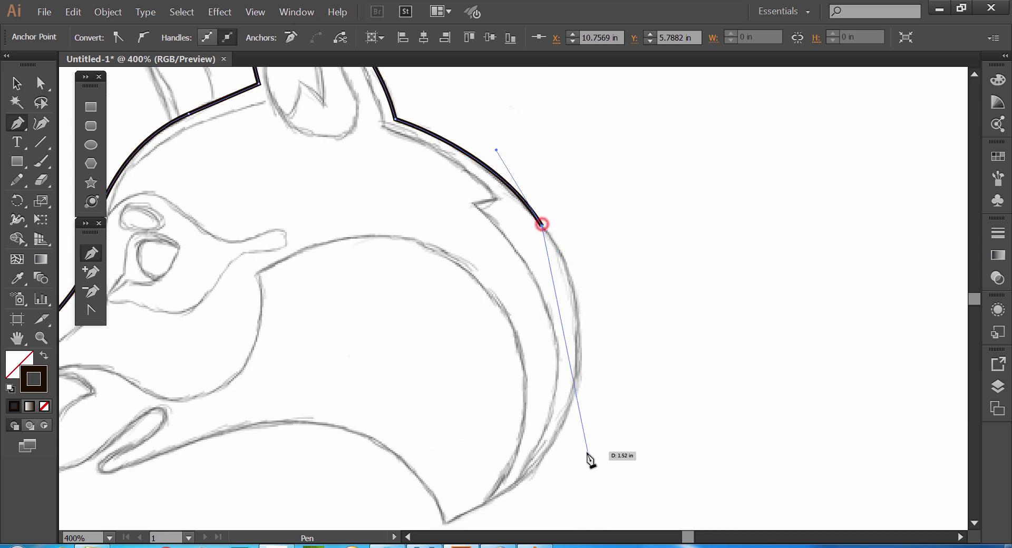
pyautogui.moveTo(553, 442); pyautogui.dragTo(486, 378)
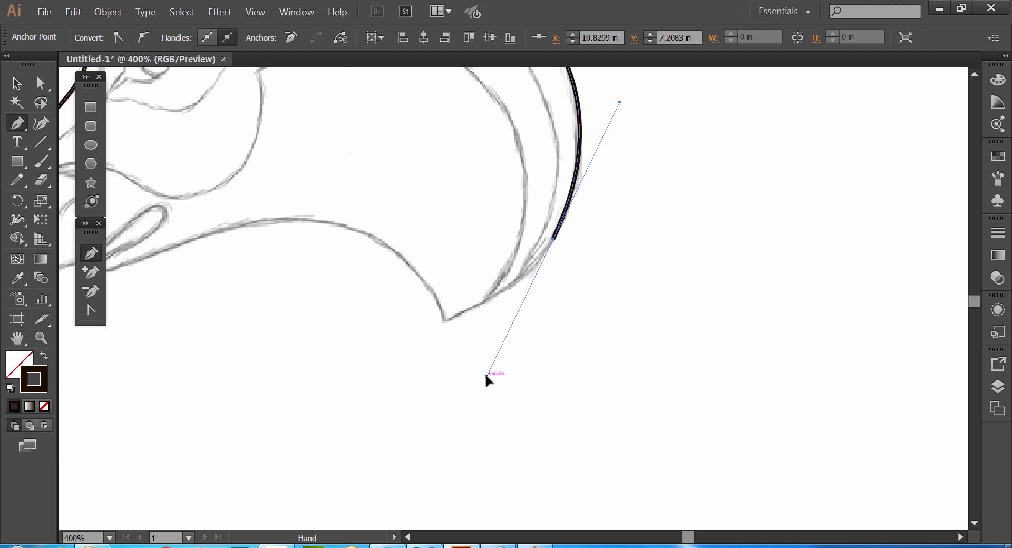
pyautogui.press('space')
pyautogui.moveTo(537, 148); pyautogui.dragTo(530, 278)
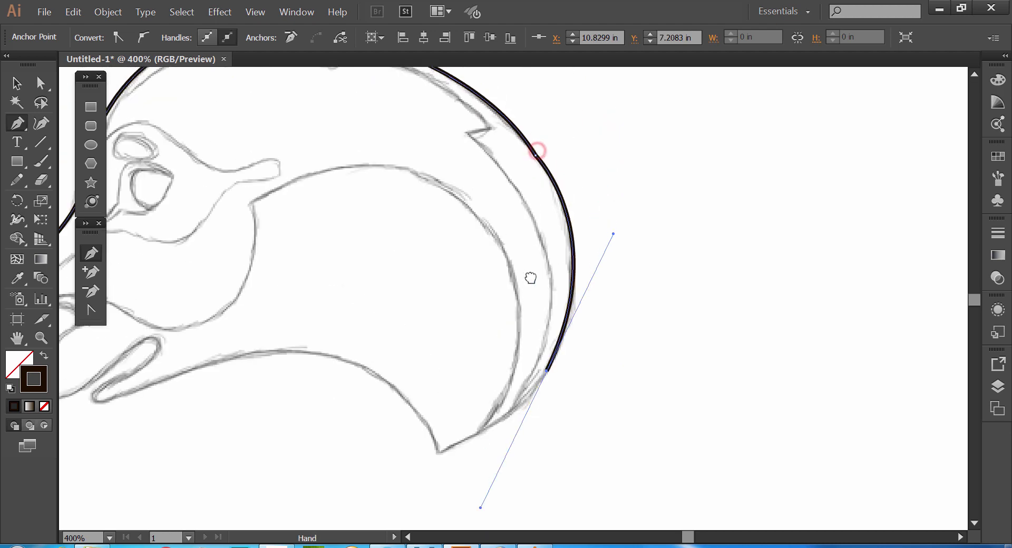
pyautogui.hotkey('ctrl', 'z')
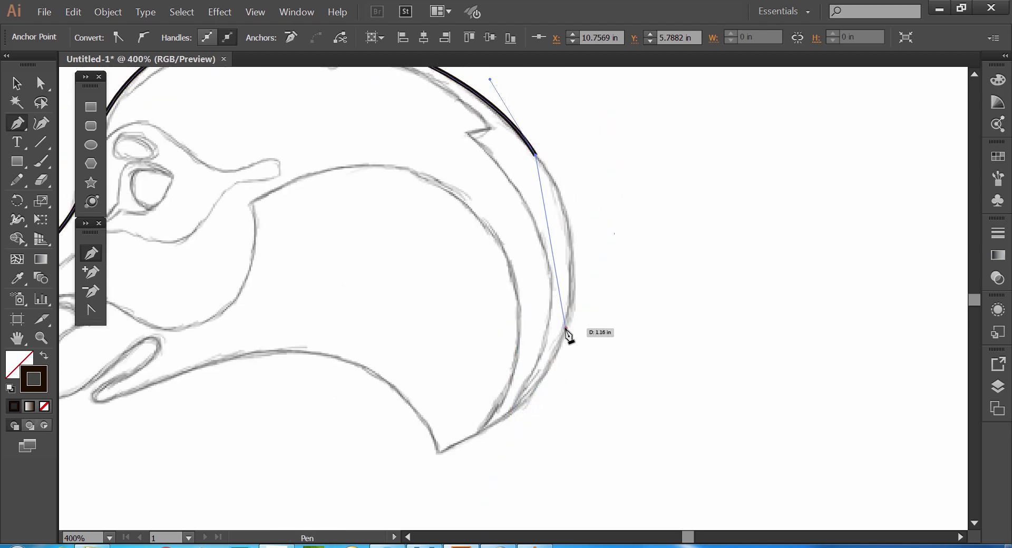
pyautogui.moveTo(565, 328); pyautogui.dragTo(538, 421)
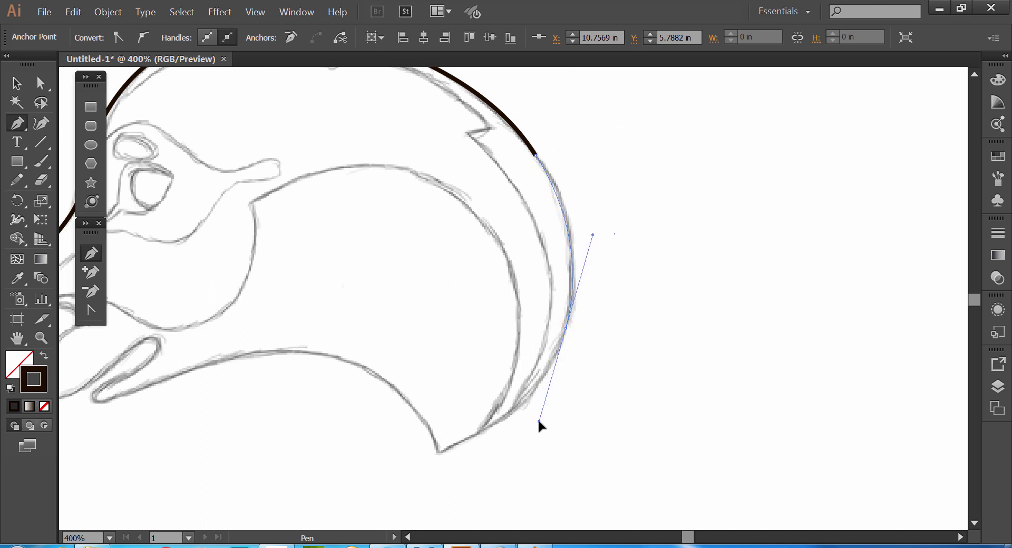
pyautogui.hotkey('ctrl', 'z')
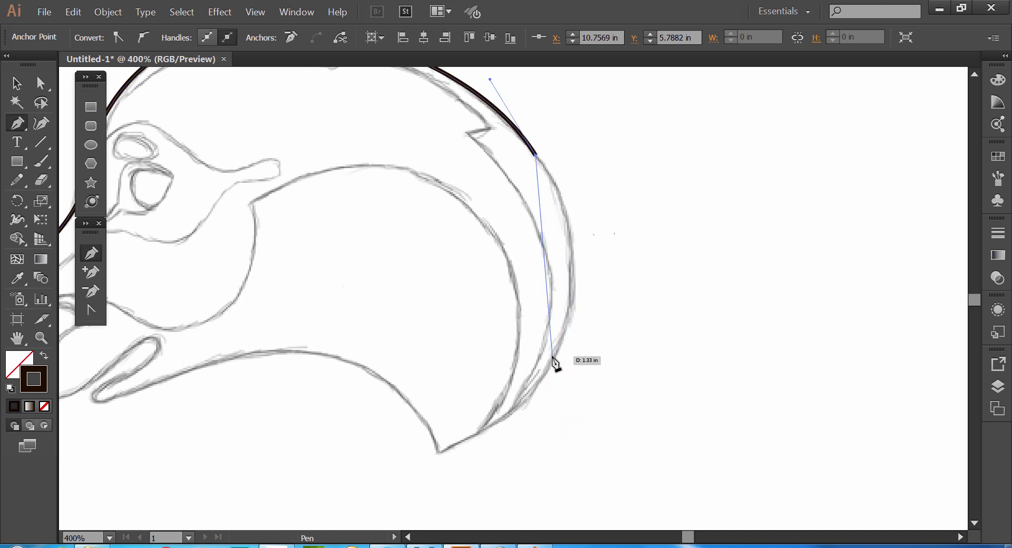
# Trace the back of the head down to the pointed neck tip, ending there with a corner anchor.
pyautogui.moveTo(553, 357); pyautogui.dragTo(507, 478)
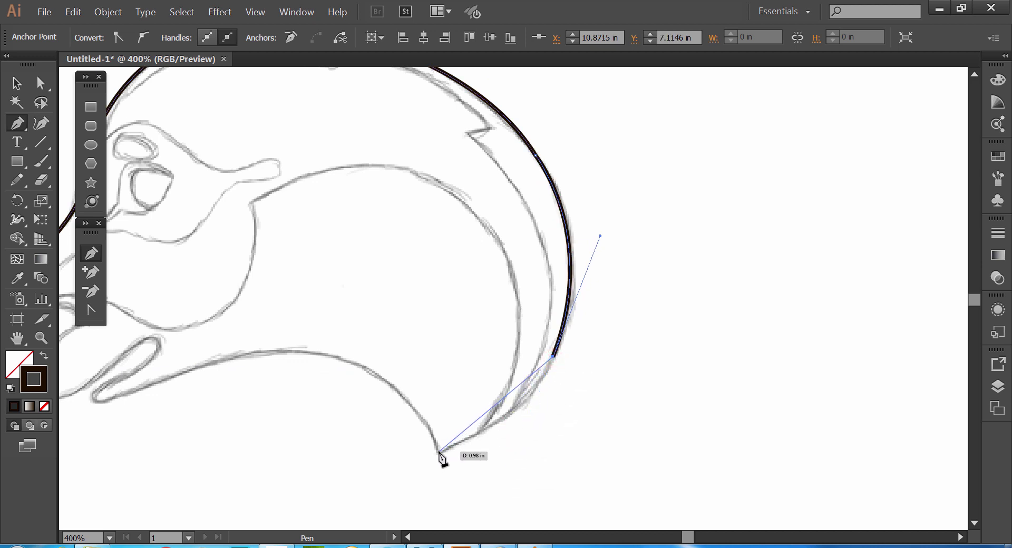
pyautogui.moveTo(438, 452); pyautogui.dragTo(359, 474)
pyautogui.moveTo(439, 452); pyautogui.dragTo(440, 453)
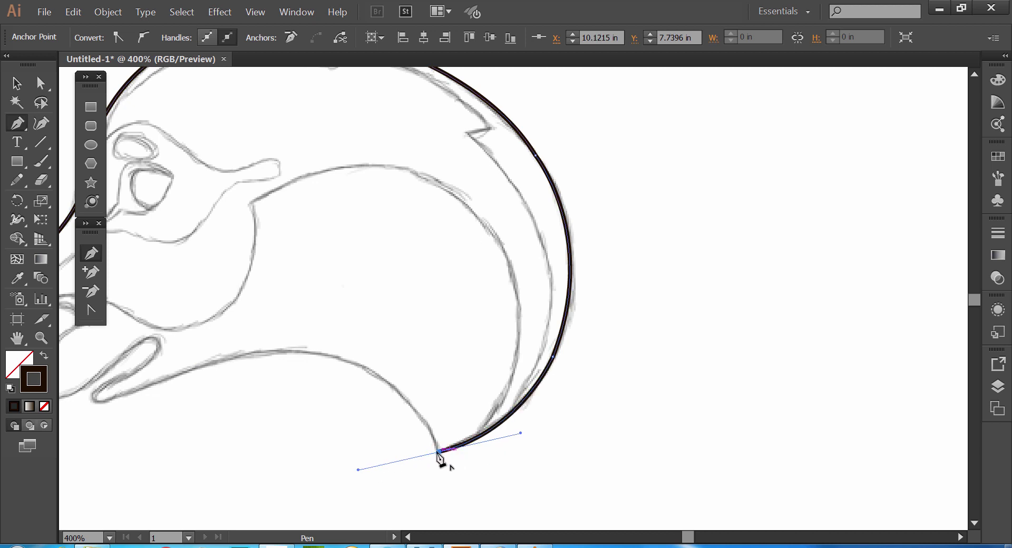
# Smooth the traced outline along the ear and the back of the head with the Smooth tool.
pyautogui.click(425, 362)
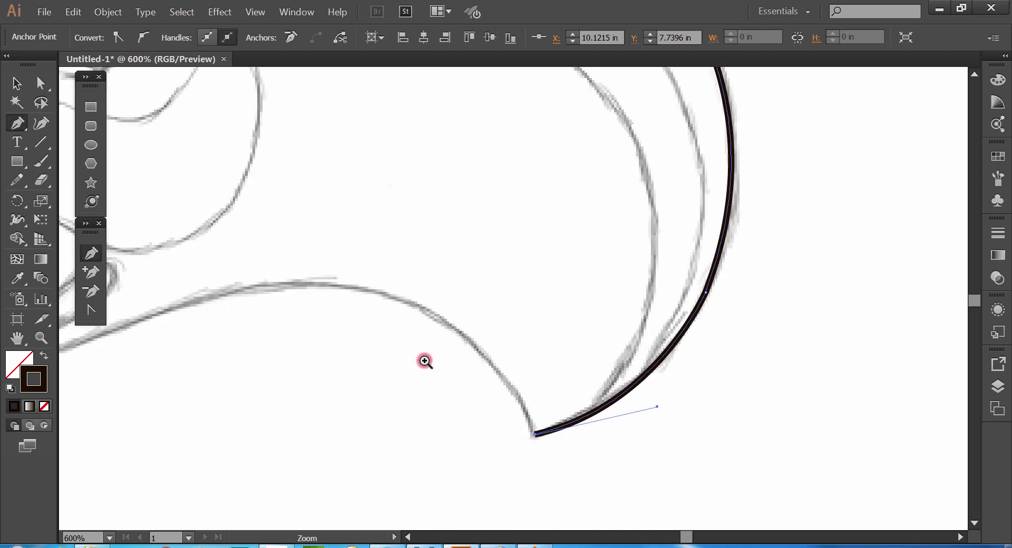
pyautogui.press('z')
pyautogui.keyDown('alt'); pyautogui.click(585, 313); pyautogui.keyUp('alt')
pyautogui.keyDown('alt'); pyautogui.click(585, 313); pyautogui.keyUp('alt')
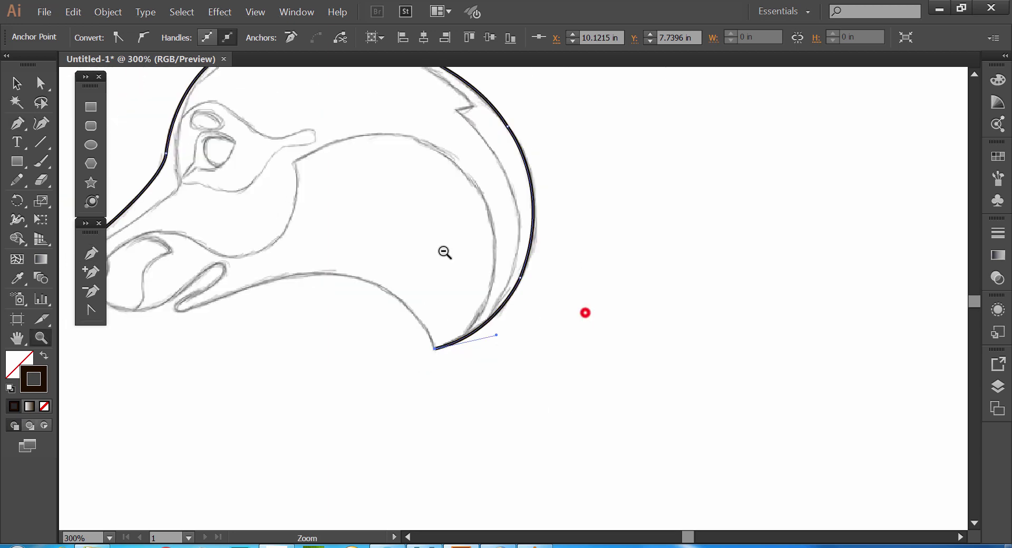
pyautogui.keyDown('alt'); pyautogui.click(443, 251); pyautogui.keyUp('alt')
pyautogui.moveTo(438, 201); pyautogui.dragTo(438, 253)
pyautogui.click(584, 296)
pyautogui.moveTo(406, 349); pyautogui.dragTo(452, 341)
pyautogui.moveTo(15, 181); pyautogui.dragTo(79, 217)
pyautogui.moveTo(509, 235); pyautogui.dragTo(522, 253)
pyautogui.moveTo(351, 129); pyautogui.dragTo(382, 173)
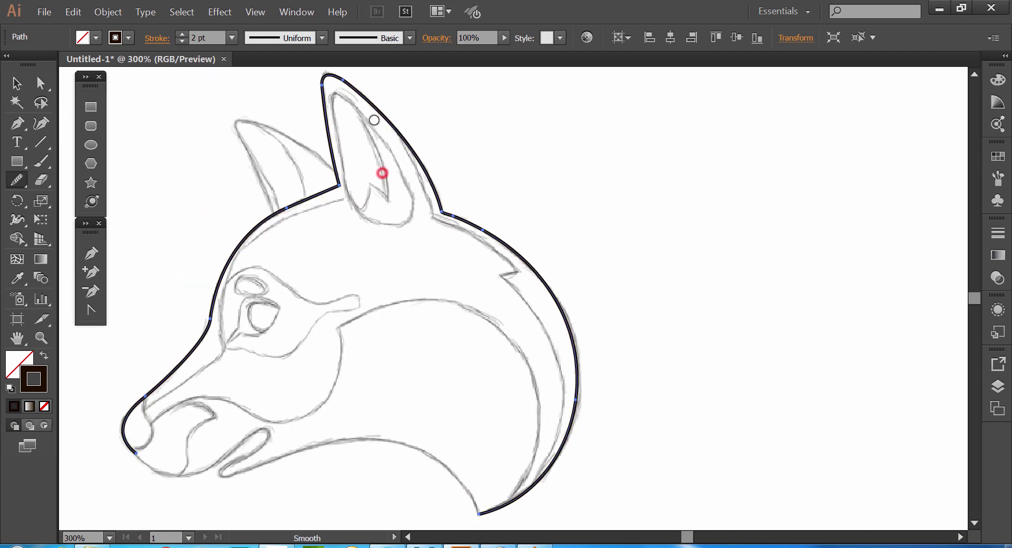
# Continue the outline with the Pen tool from the neck tip along the throat to the jaw behind the mouth.
pyautogui.click(87, 249)
pyautogui.moveTo(428, 504); pyautogui.dragTo(456, 401)
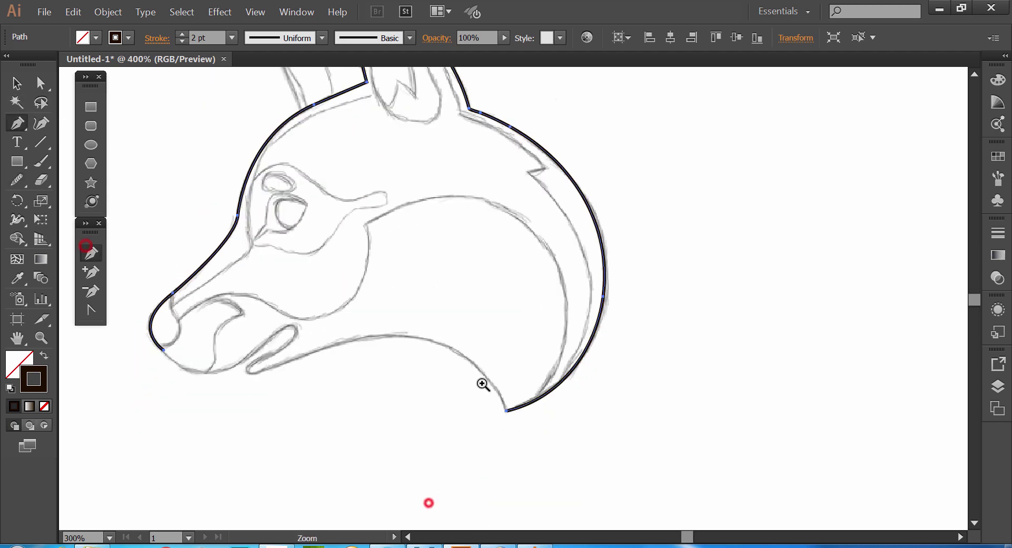
pyautogui.keyDown('ctrl'); pyautogui.click(482, 385); pyautogui.keyUp('ctrl')
pyautogui.moveTo(467, 307); pyautogui.dragTo(621, 374)
pyautogui.click(700, 402)
pyautogui.moveTo(449, 320); pyautogui.dragTo(252, 399)
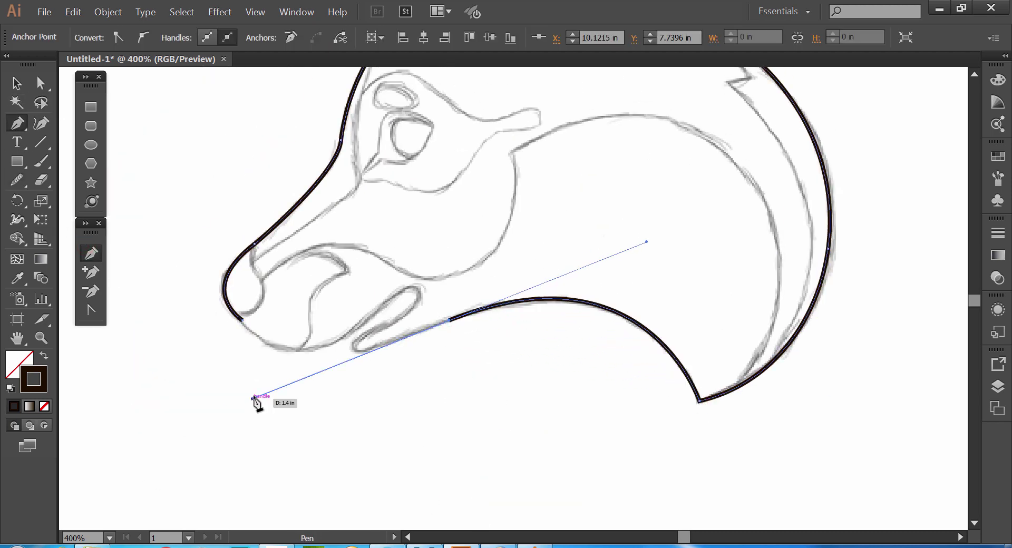
pyautogui.click(449, 320)
# Trace the narrow mouth slit, rounding the lower jaw end and the inner mouth corner.
pyautogui.click(372, 348)
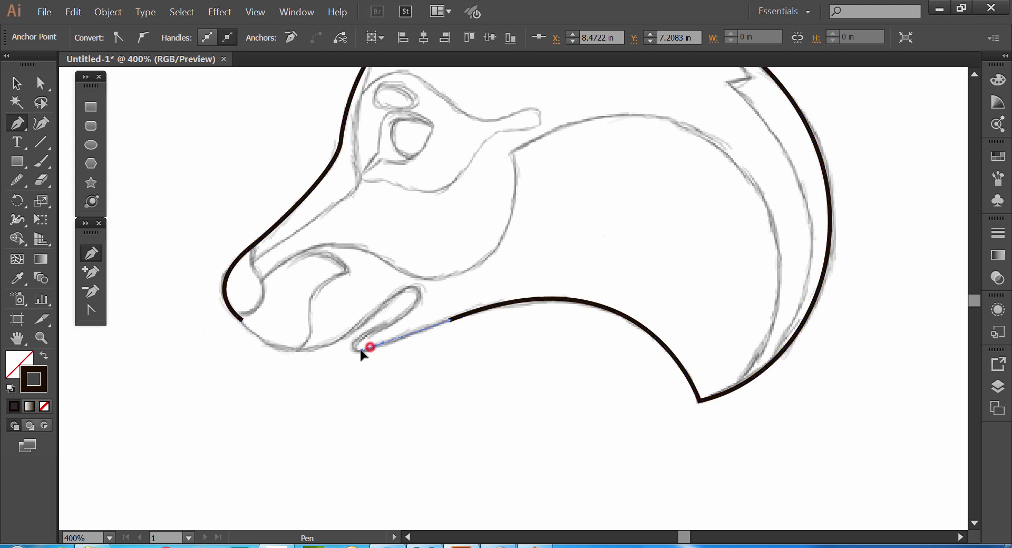
pyautogui.scroll(1, 367, 334)
pyautogui.moveTo(365, 335); pyautogui.dragTo(445, 329)
pyautogui.click(380, 359)
pyautogui.click(430, 336)
pyautogui.moveTo(451, 287); pyautogui.dragTo(415, 277)
pyautogui.click(451, 287)
pyautogui.moveTo(396, 325)
pyautogui.mouseDown()
pyautogui.moveTo(369, 353)
pyautogui.moveTo(395, 341)
pyautogui.mouseUp()
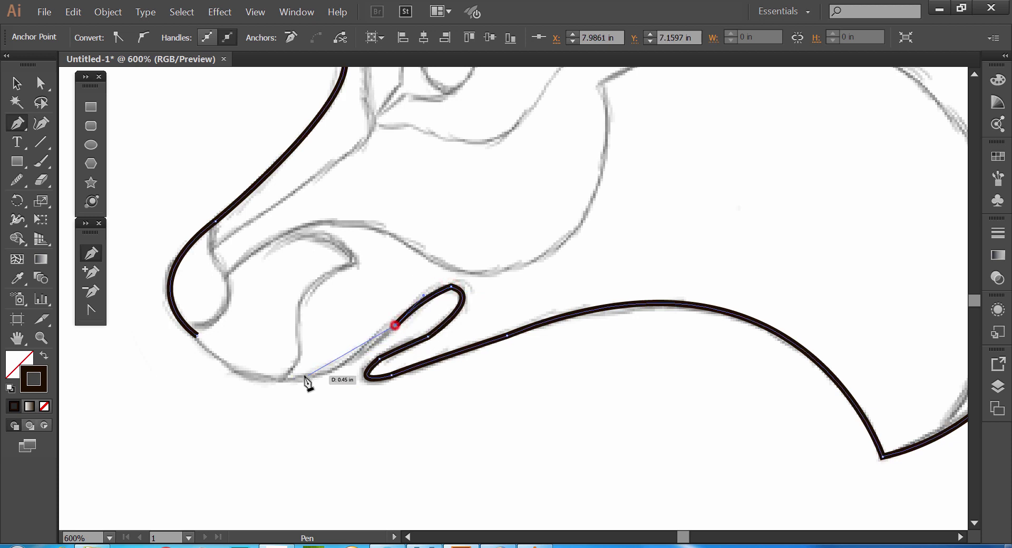
# Trace the underside of the muzzle and close the head outline at the nose.
pyautogui.moveTo(301, 380); pyautogui.dragTo(247, 381)
pyautogui.click(300, 380)
pyautogui.moveTo(196, 335); pyautogui.dragTo(149, 285)
# Select the closed head outline and smooth its curves around the mouth slit and chin with the Smooth tool.
pyautogui.press('v')
pyautogui.click(166, 305)
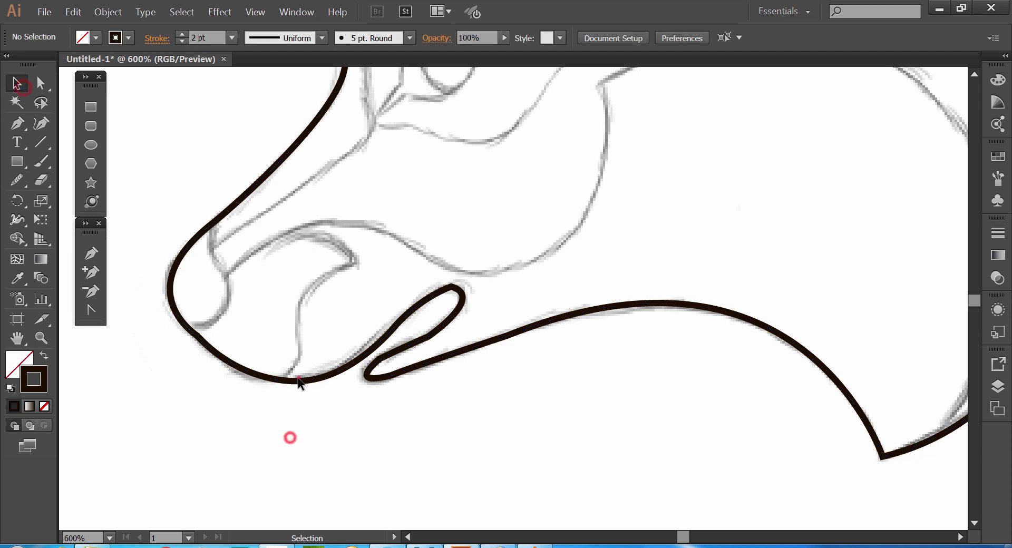
pyautogui.click(296, 377)
pyautogui.click(17, 179)
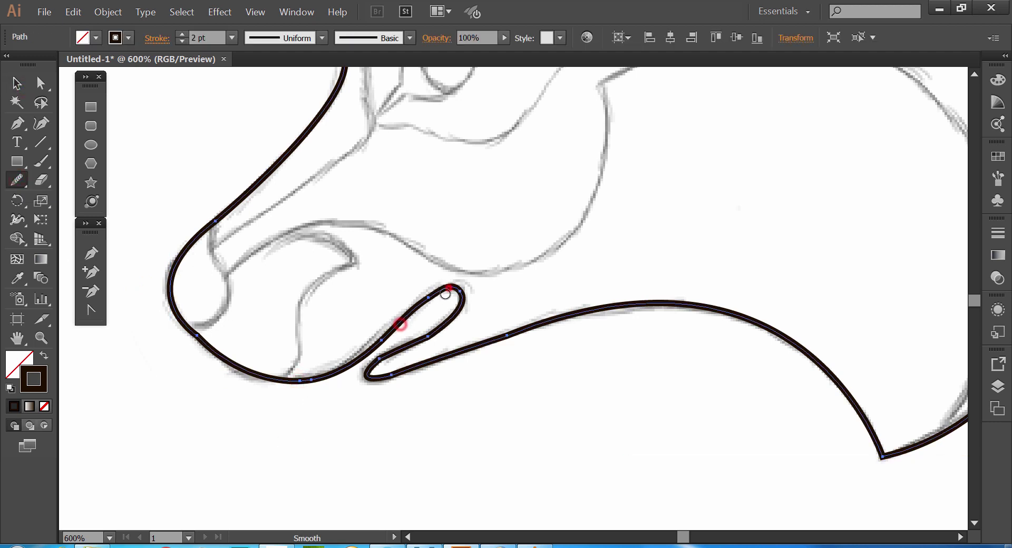
pyautogui.moveTo(445, 294)
pyautogui.mouseDown()
pyautogui.moveTo(434, 336)
pyautogui.moveTo(398, 354)
pyautogui.moveTo(440, 323)
pyautogui.mouseUp()
pyautogui.moveTo(196, 332); pyautogui.dragTo(221, 350)
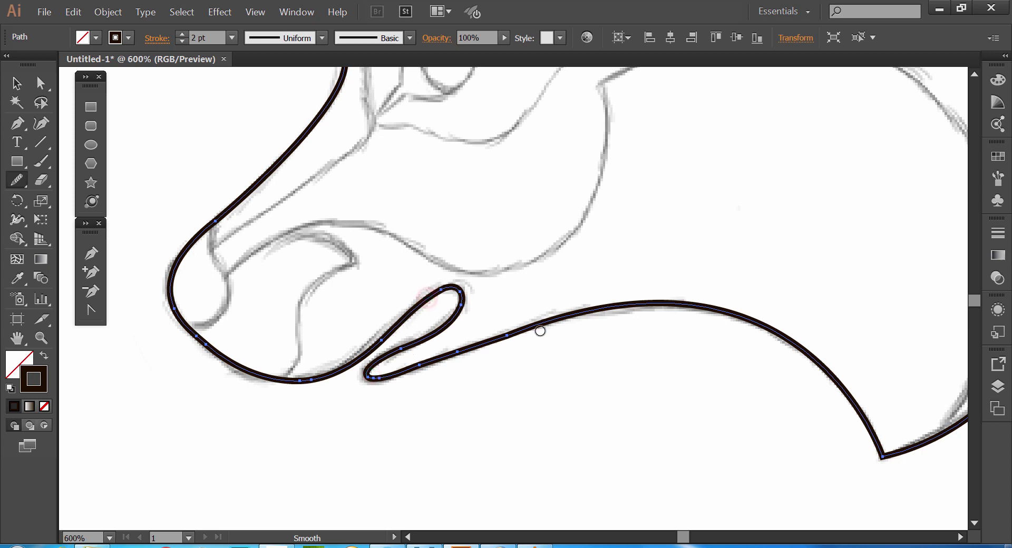
# Examine the closed head outline against the sketch, including the ears, forehead and back of the head.
pyautogui.press('z')
pyautogui.keyDown('alt'); pyautogui.click(621, 275); pyautogui.keyUp('alt')
pyautogui.moveTo(531, 185); pyautogui.dragTo(513, 295)
pyautogui.moveTo(542, 185); pyautogui.dragTo(530, 201)
pyautogui.moveTo(362, 174); pyautogui.dragTo(411, 263)
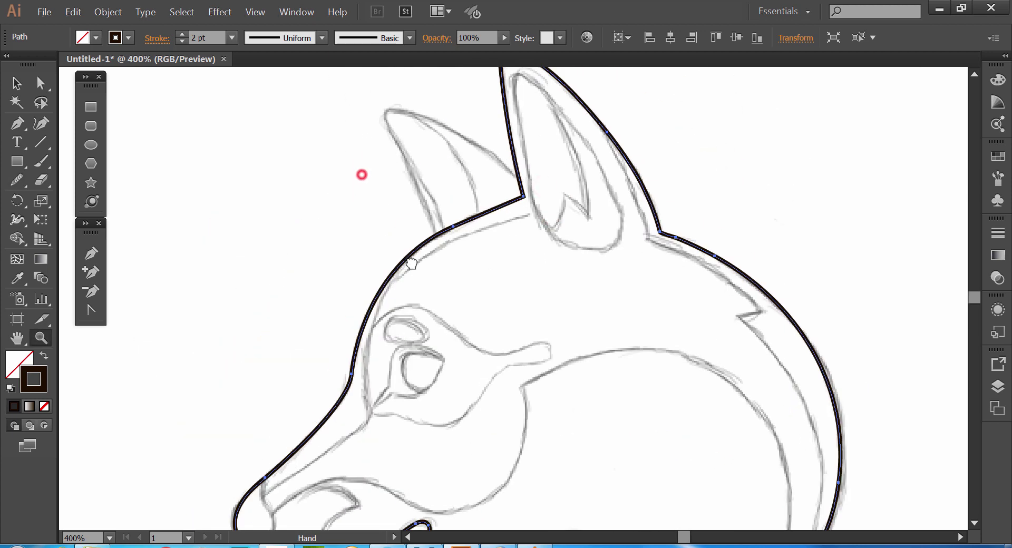
pyautogui.keyDown('alt'); pyautogui.click(571, 281); pyautogui.keyUp('alt')
pyautogui.moveTo(449, 309); pyautogui.dragTo(477, 295)
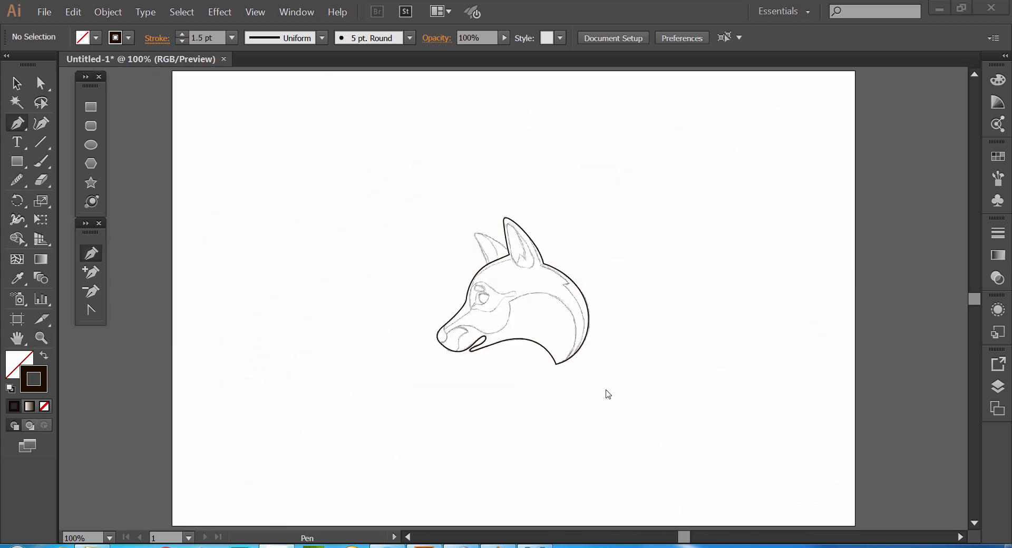
# Draw the nose's rear edge as a separate curved path crossing the head outline at both ends, and deselect it.
pyautogui.click(516, 354)
pyautogui.keyDown('ctrl'); pyautogui.click(522, 337); pyautogui.keyUp('ctrl')
pyautogui.keyDown('ctrl'); pyautogui.click(487, 284); pyautogui.keyUp('ctrl')
pyautogui.keyDown('ctrl'); pyautogui.click(488, 284); pyautogui.keyUp('ctrl')
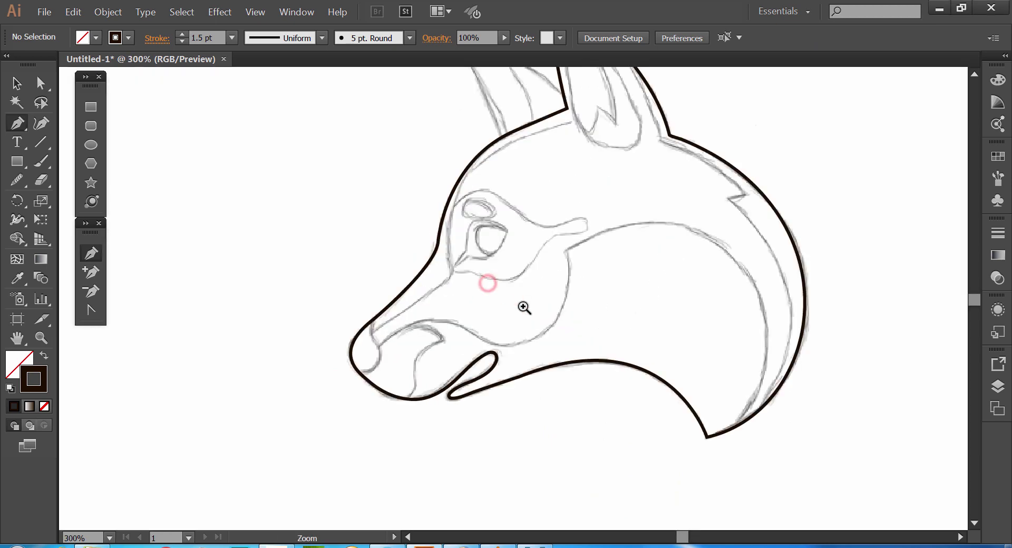
pyautogui.keyDown('ctrl'); pyautogui.click(524, 307); pyautogui.keyUp('ctrl')
pyautogui.keyDown('ctrl'); pyautogui.click(517, 300); pyautogui.keyUp('ctrl')
pyautogui.moveTo(316, 407); pyautogui.dragTo(349, 361)
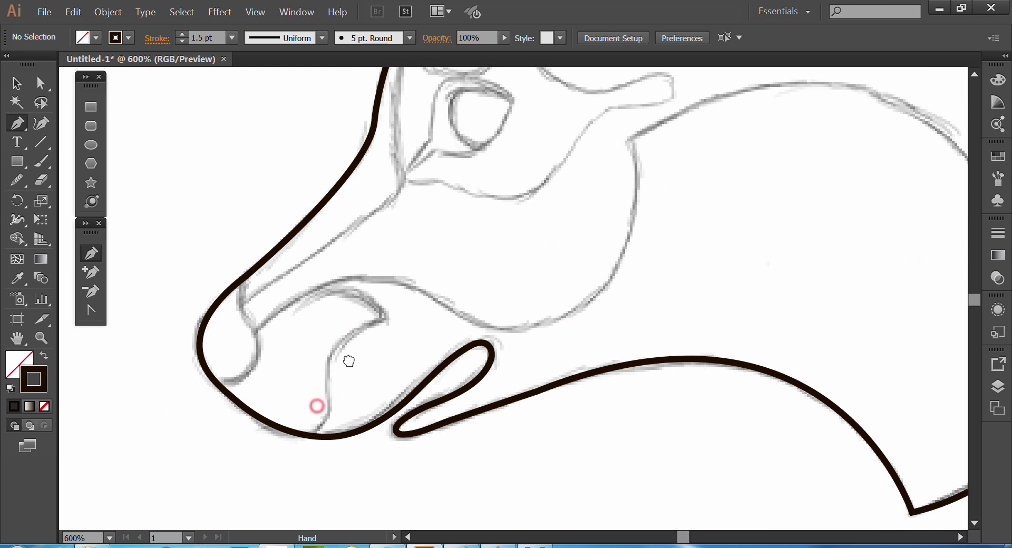
pyautogui.moveTo(275, 301); pyautogui.dragTo(319, 266)
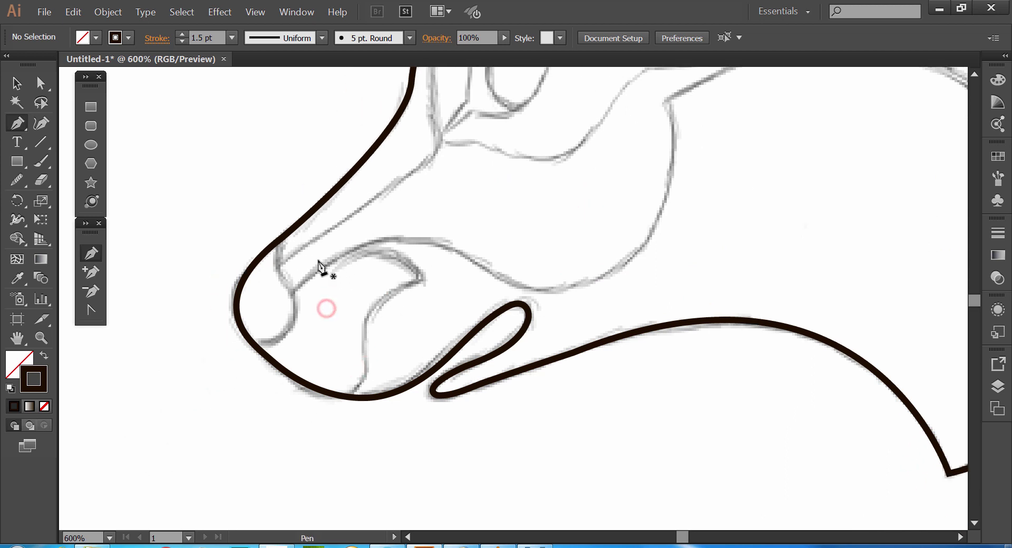
pyautogui.click(280, 222)
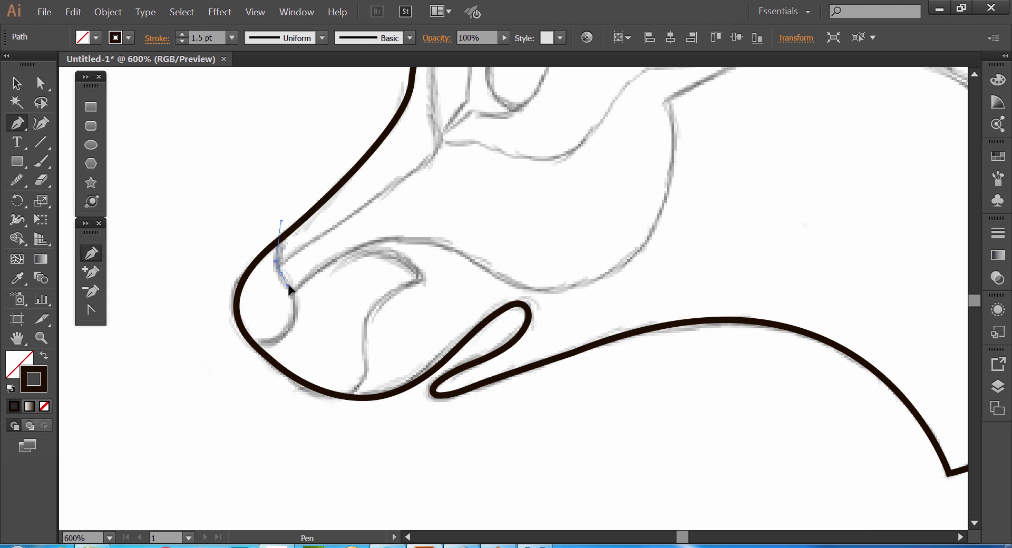
pyautogui.moveTo(281, 272); pyautogui.dragTo(211, 339)
pyautogui.moveTo(251, 360); pyautogui.dragTo(253, 364)
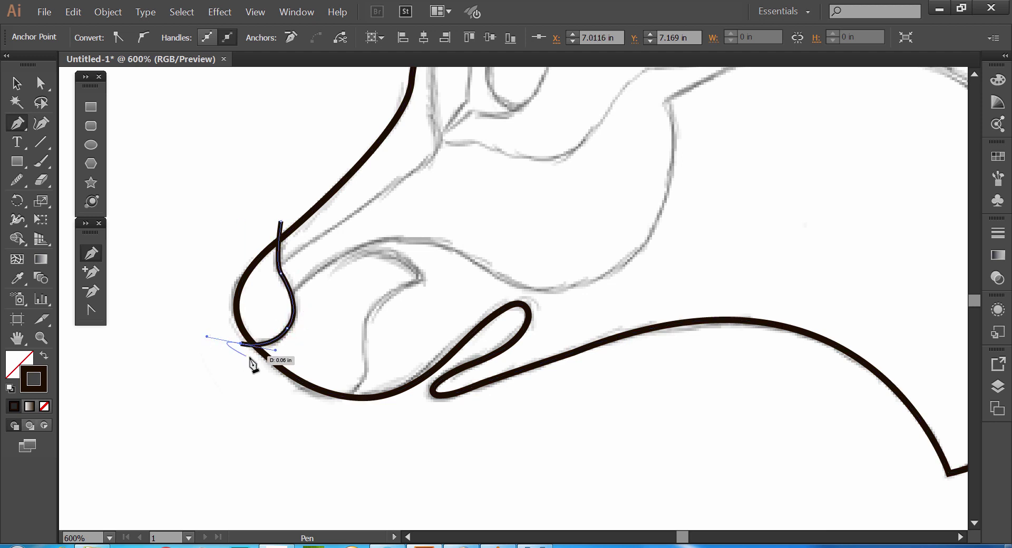
pyautogui.keyDown('ctrl'); pyautogui.click(169, 355); pyautogui.keyUp('ctrl')
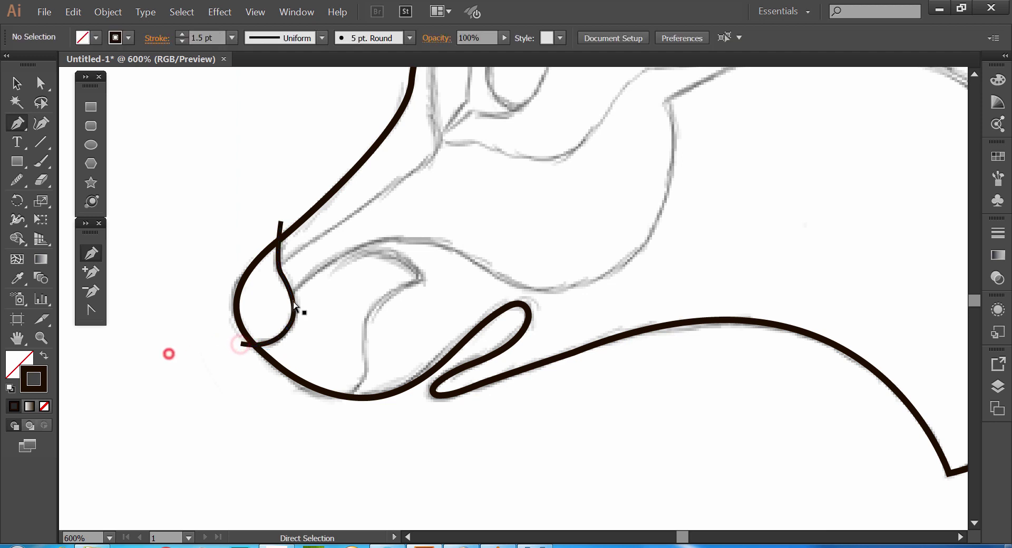
# Select the nose curve and soften the bend in its upper part with the Smooth tool.
pyautogui.keyDown('ctrl'); pyautogui.click(293, 301); pyautogui.keyUp('ctrl')
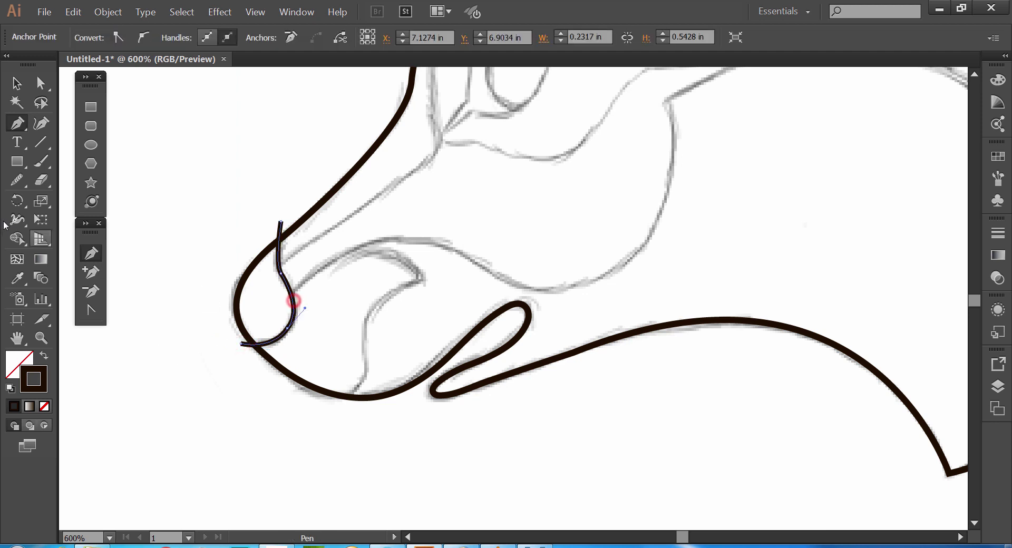
pyautogui.keyDown('alt'); pyautogui.click(21, 186); pyautogui.keyUp('alt')
pyautogui.moveTo(282, 268); pyautogui.dragTo(289, 288)
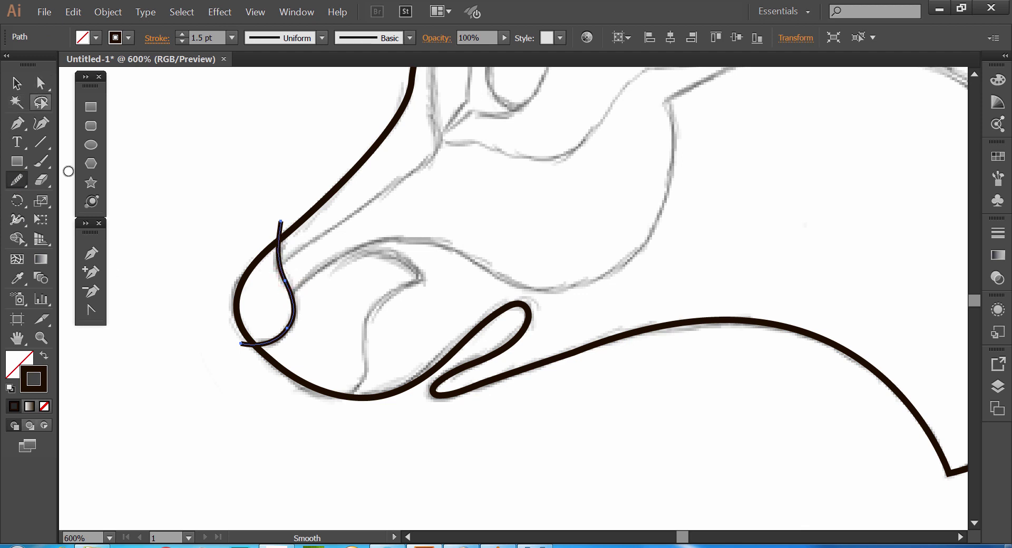
# Draw a curved path with the Pen tool from the nose curve along the upper muzzle, around the cheek and up to its sharp corner.
pyautogui.click(91, 252)
pyautogui.keyDown('ctrl'); pyautogui.click(185, 291); pyautogui.keyUp('ctrl')
pyautogui.moveTo(338, 282); pyautogui.dragTo(252, 322)
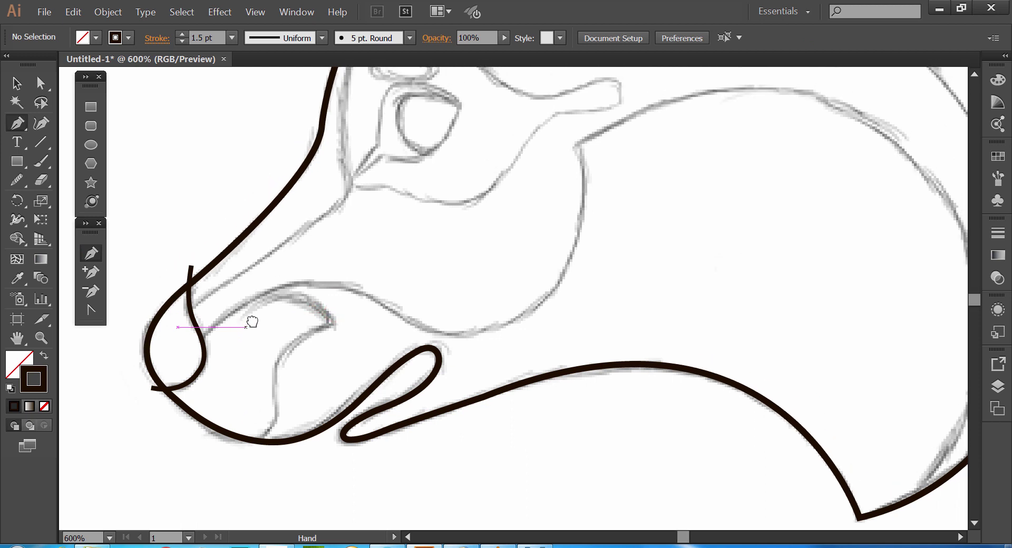
pyautogui.click(195, 342)
pyautogui.moveTo(336, 285)
pyautogui.mouseDown()
pyautogui.moveTo(400, 300)
pyautogui.moveTo(448, 351)
pyautogui.mouseUp()
pyautogui.click(335, 285)
pyautogui.hotkey('ctrl', 'z')
pyautogui.moveTo(383, 302); pyautogui.dragTo(409, 316)
pyautogui.click(383, 302)
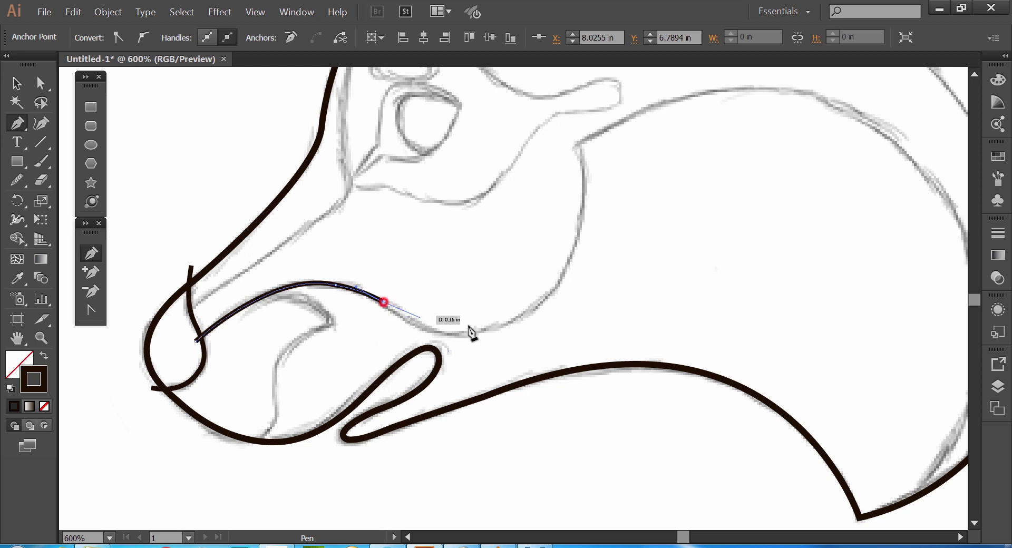
pyautogui.moveTo(538, 303); pyautogui.dragTo(634, 232)
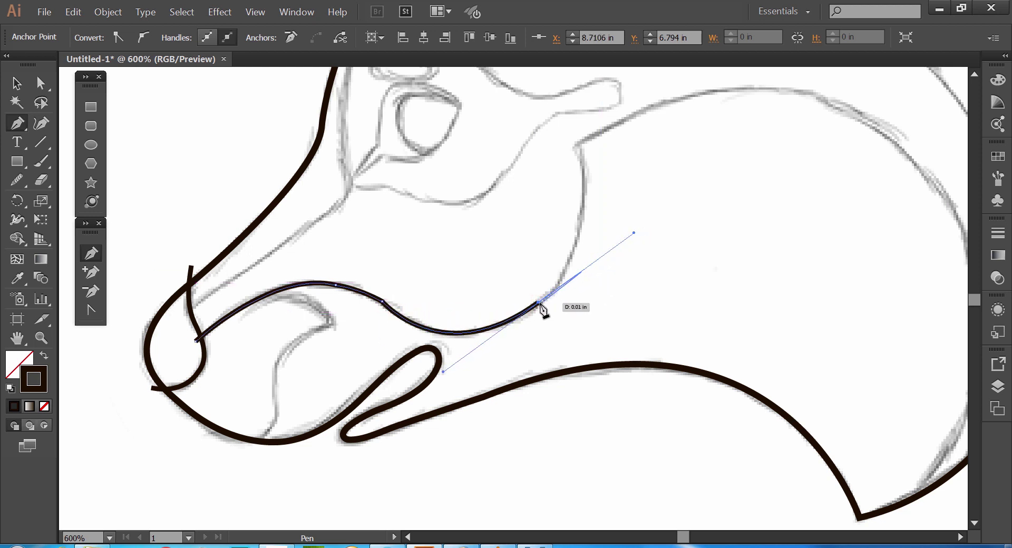
pyautogui.moveTo(592, 204); pyautogui.dragTo(511, 317)
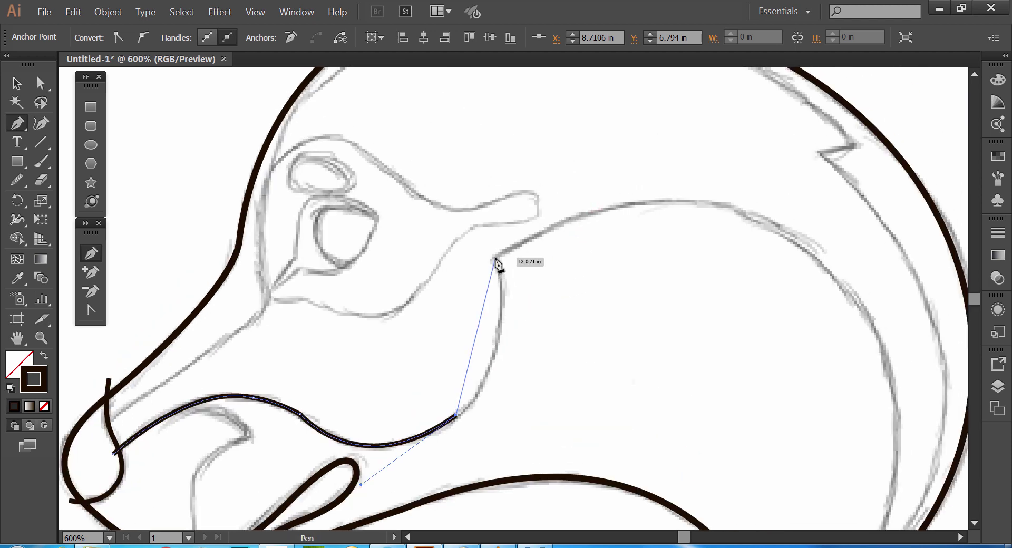
pyautogui.moveTo(494, 259)
pyautogui.mouseDown()
pyautogui.moveTo(452, 212)
pyautogui.moveTo(447, 155)
pyautogui.moveTo(467, 152)
pyautogui.mouseUp()
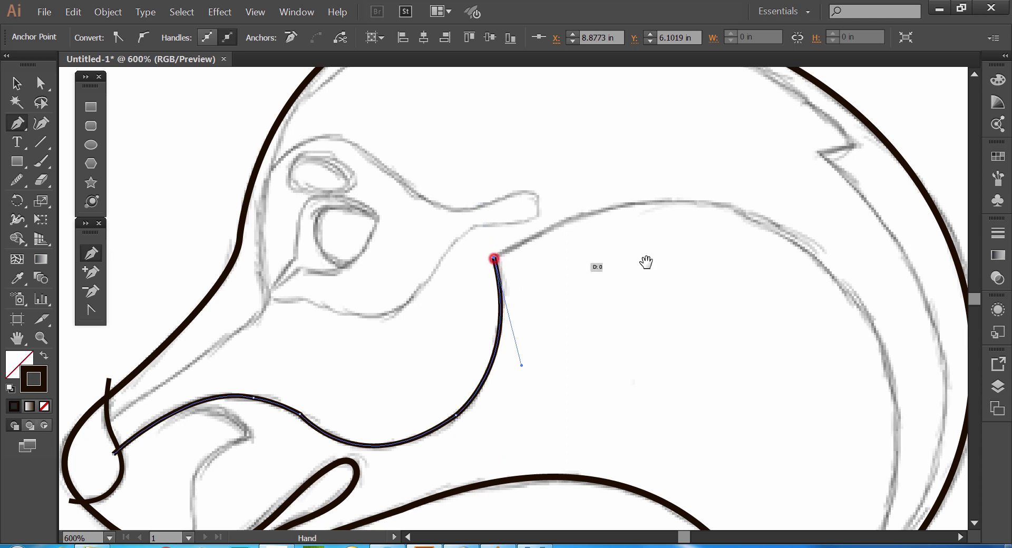
# Extend the cheek path from its sharp corner over the jaw area and down past the lower neck outline, and deselect it.
pyautogui.moveTo(646, 262); pyautogui.dragTo(447, 226)
pyautogui.moveTo(591, 202)
pyautogui.mouseDown()
pyautogui.moveTo(680, 272)
pyautogui.moveTo(718, 286)
pyautogui.mouseUp()
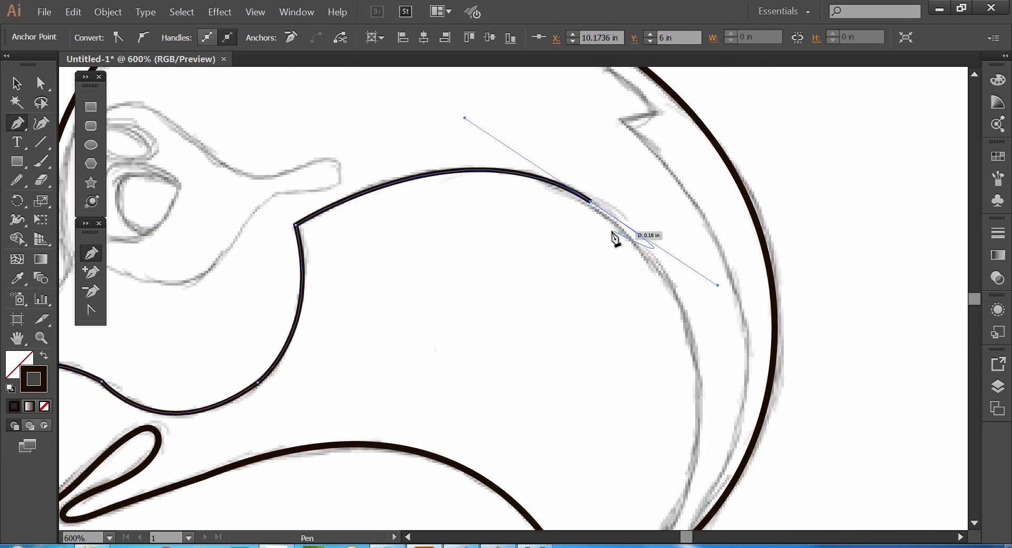
pyautogui.moveTo(726, 411); pyautogui.dragTo(698, 292)
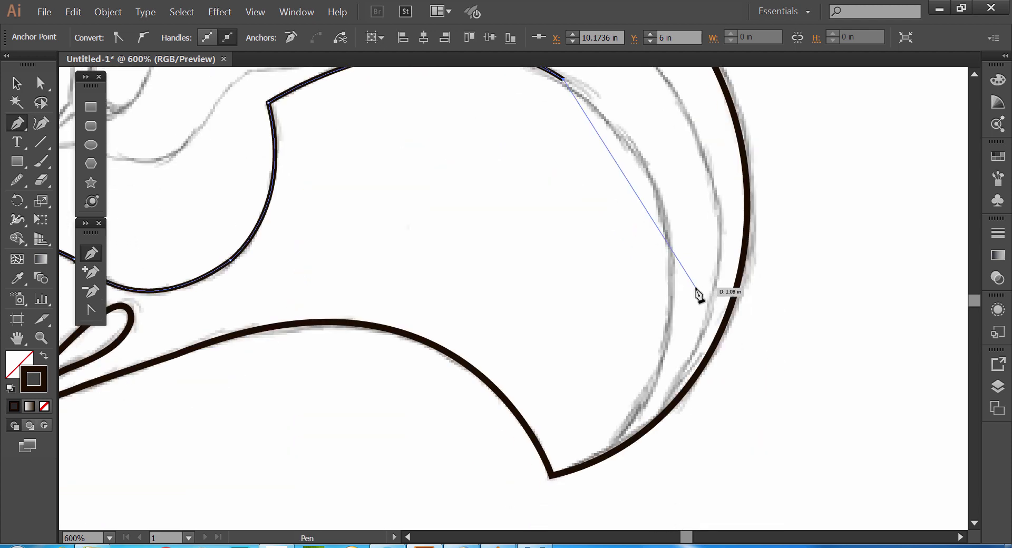
pyautogui.hotkey('ctrl', '-')
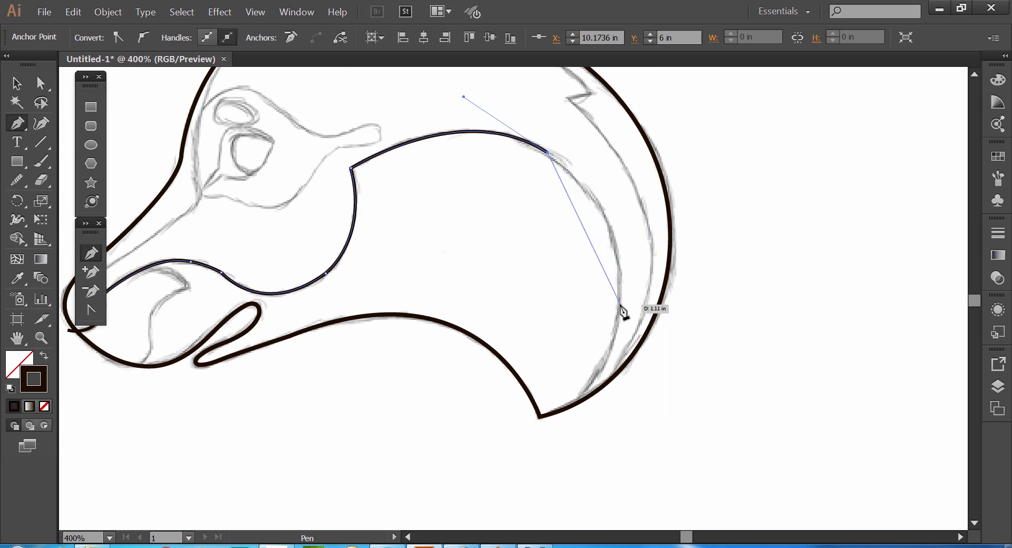
pyautogui.moveTo(620, 305); pyautogui.dragTo(610, 399)
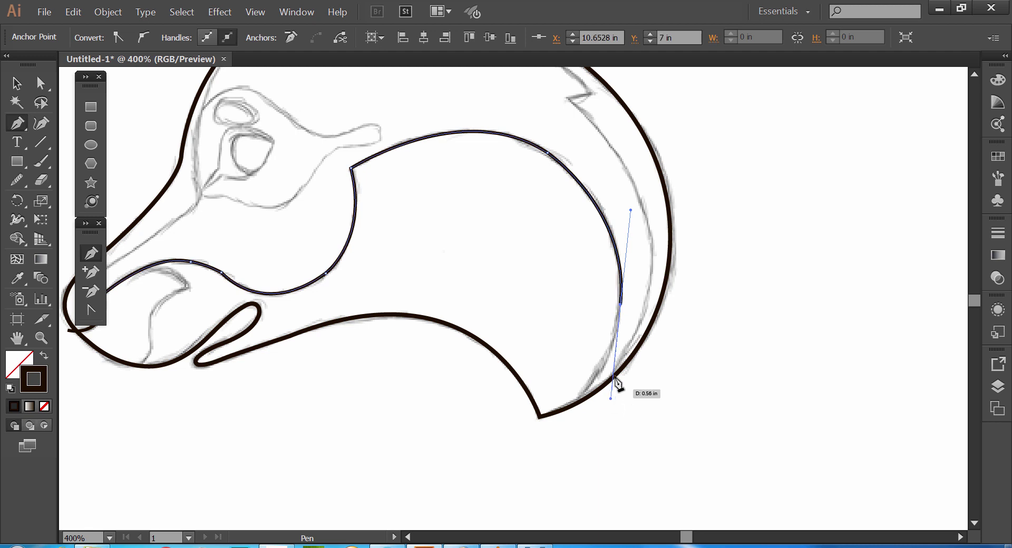
pyautogui.click(621, 304)
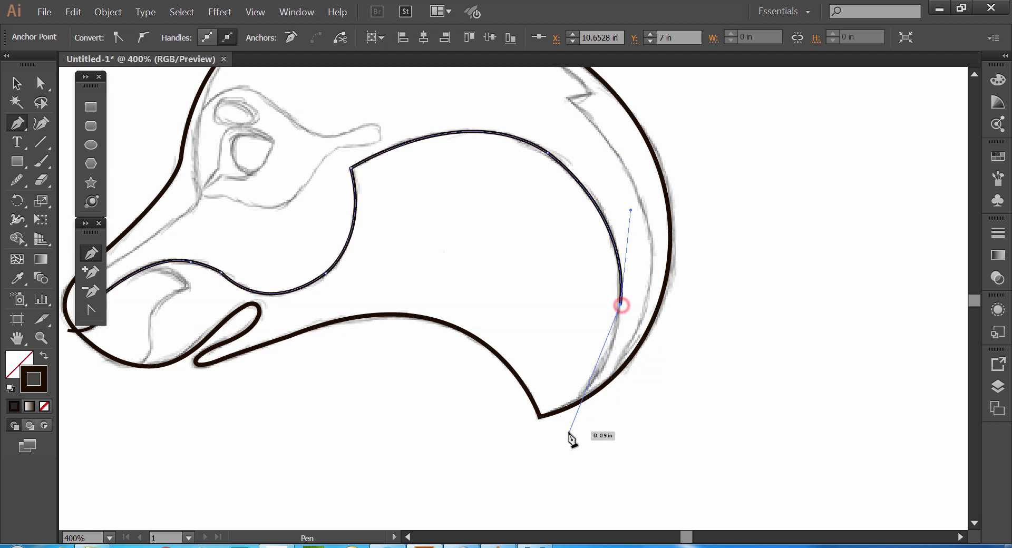
pyautogui.moveTo(558, 430); pyautogui.dragTo(520, 464)
pyautogui.hotkey('ctrl', 'z')
pyautogui.moveTo(549, 426); pyautogui.dragTo(491, 460)
pyautogui.keyDown('ctrl'); pyautogui.click(443, 452); pyautogui.keyUp('ctrl')
# Draw the inner stripe line from the lower neck up through the zigzag notch and past the near ear's rear edge, and deselect it.
pyautogui.moveTo(486, 199); pyautogui.dragTo(576, 280)
pyautogui.click(686, 485)
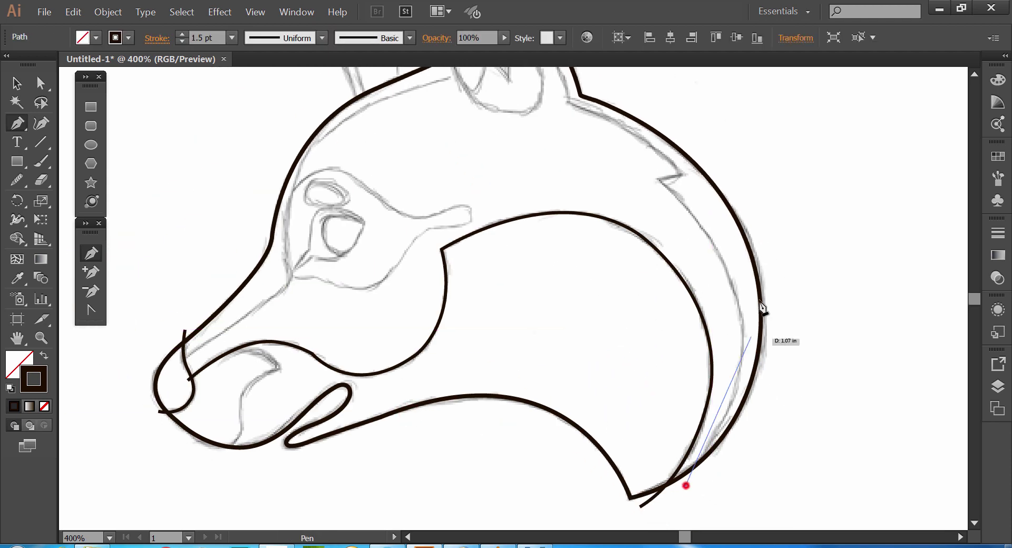
pyautogui.moveTo(763, 308); pyautogui.dragTo(536, 198)
pyautogui.hotkey('ctrl', 'z')
pyautogui.moveTo(611, 267); pyautogui.dragTo(637, 262)
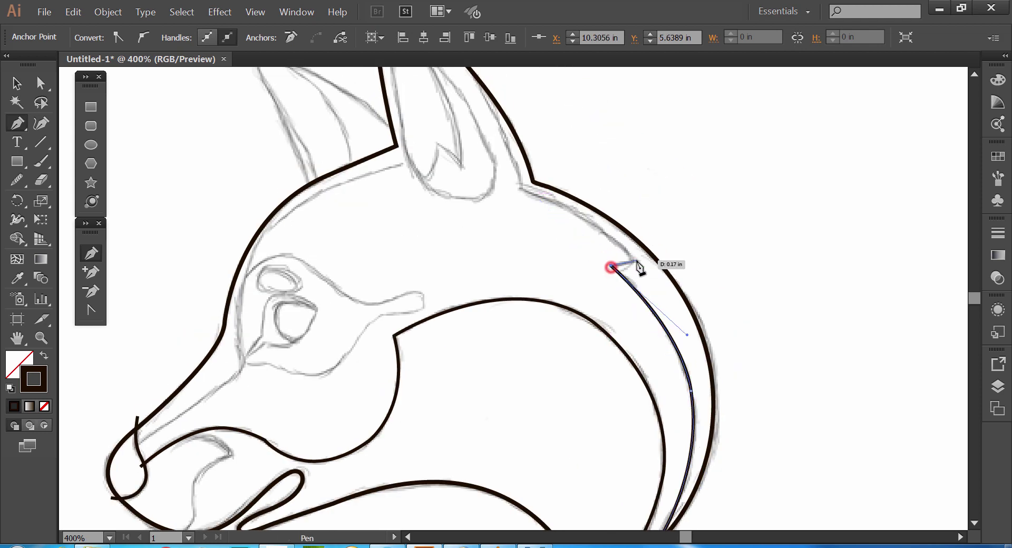
pyautogui.click(637, 261)
pyautogui.moveTo(521, 188); pyautogui.dragTo(624, 307)
pyautogui.click(522, 189)
pyautogui.moveTo(583, 157); pyautogui.dragTo(554, 121)
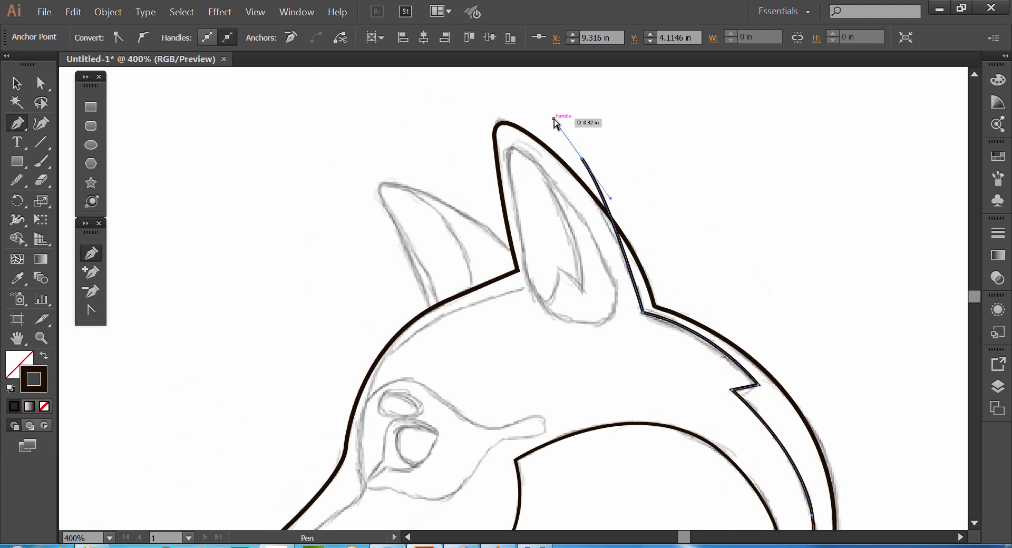
pyautogui.keyDown('ctrl'); pyautogui.click(675, 190); pyautogui.keyUp('ctrl')
# Draw the inner snout and forehead line from the nose curve past the eye corner to the base of the near ear, and deselect it.
pyautogui.moveTo(619, 364); pyautogui.dragTo(626, 290)
pyautogui.moveTo(563, 180); pyautogui.dragTo(662, 149)
pyautogui.keyDown('ctrl'); pyautogui.click(505, 380); pyautogui.keyUp('ctrl')
pyautogui.moveTo(444, 290); pyautogui.dragTo(369, 363)
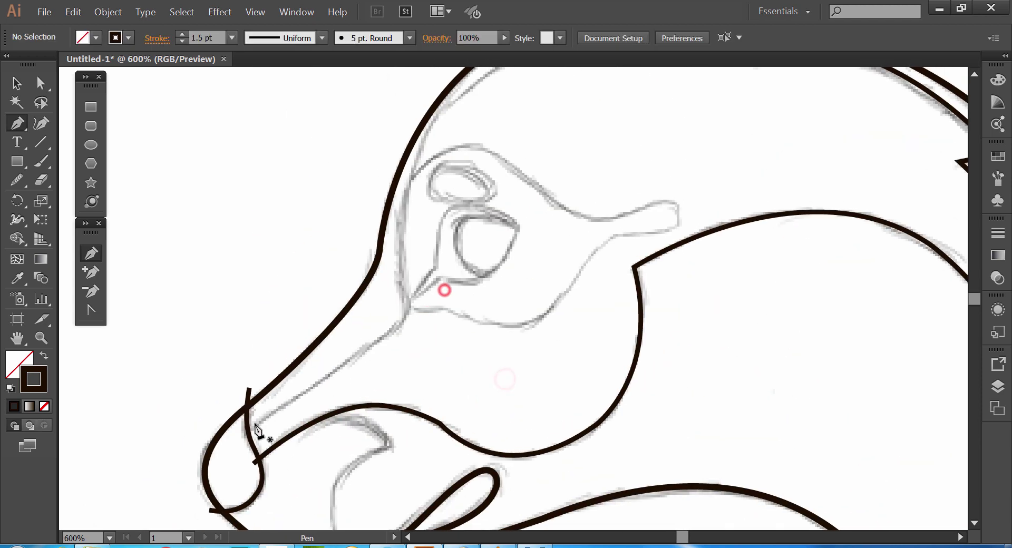
pyautogui.moveTo(240, 437); pyautogui.dragTo(405, 317)
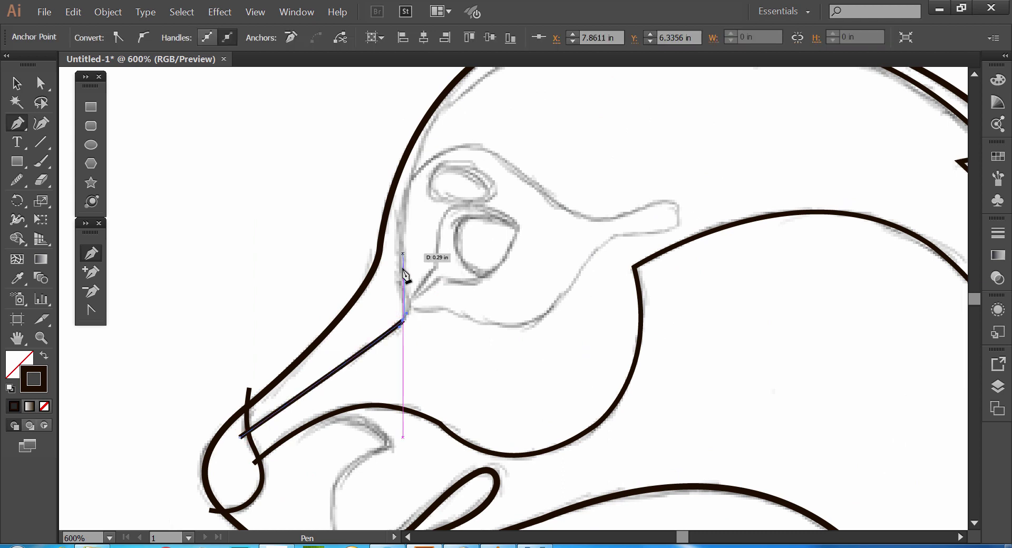
pyautogui.click(407, 292)
pyautogui.moveTo(424, 193); pyautogui.dragTo(388, 328)
pyautogui.moveTo(446, 221); pyautogui.dragTo(560, 132)
pyautogui.click(446, 220)
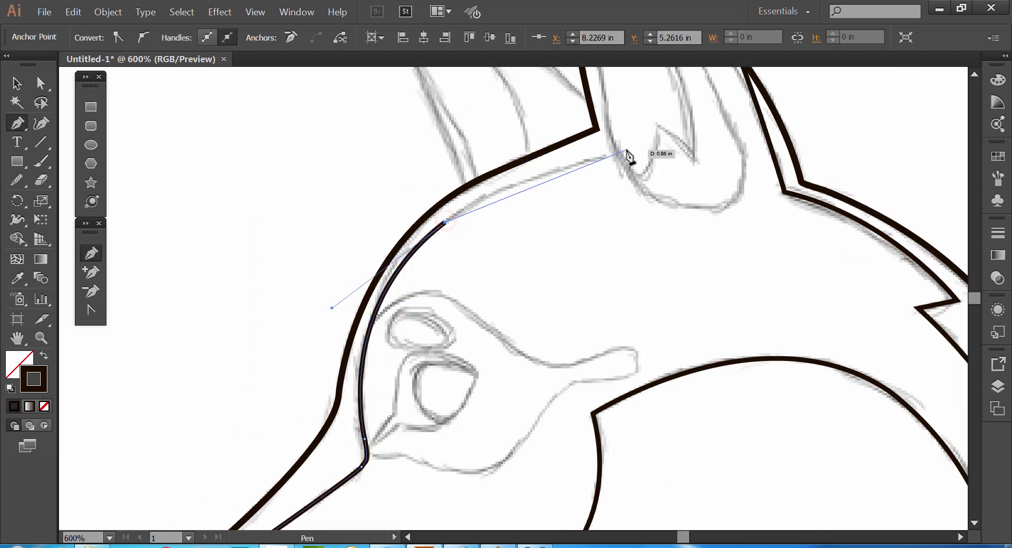
pyautogui.moveTo(627, 150)
pyautogui.mouseDown()
pyautogui.moveTo(695, 141)
pyautogui.moveTo(642, 154)
pyautogui.moveTo(699, 161)
pyautogui.moveTo(596, 263)
pyautogui.moveTo(584, 310)
pyautogui.mouseUp()
pyautogui.hotkey('ctrl', 'z')
pyautogui.keyDown('ctrl'); pyautogui.click(684, 167); pyautogui.keyUp('ctrl')
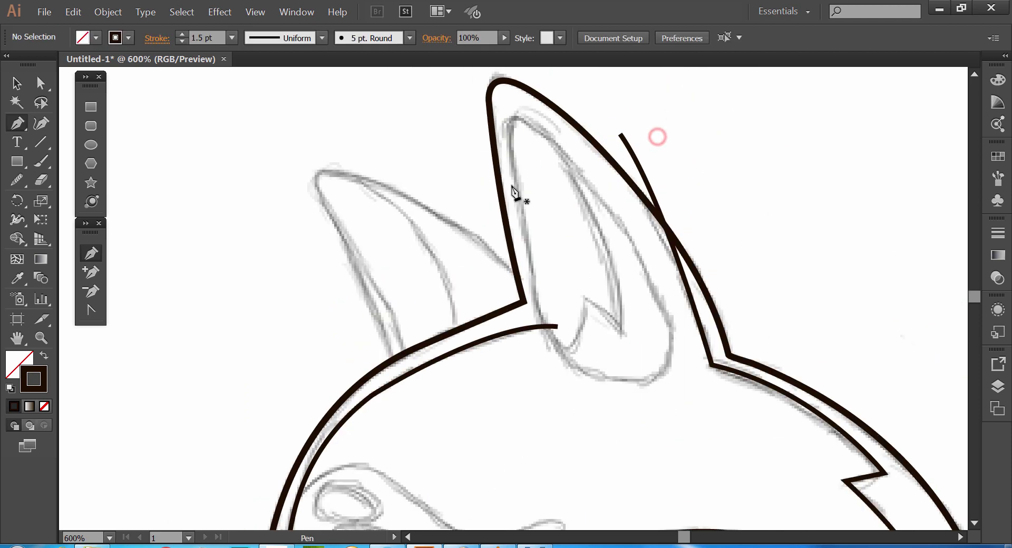
# Trace the near ear's inner shape as a closed curved path inside the ear outline, and deselect it.
pyautogui.click(512, 134)
pyautogui.moveTo(567, 360); pyautogui.dragTo(705, 344)
pyautogui.click(663, 369)
pyautogui.moveTo(627, 232); pyautogui.dragTo(500, 101)
pyautogui.click(627, 233)
pyautogui.click(511, 133)
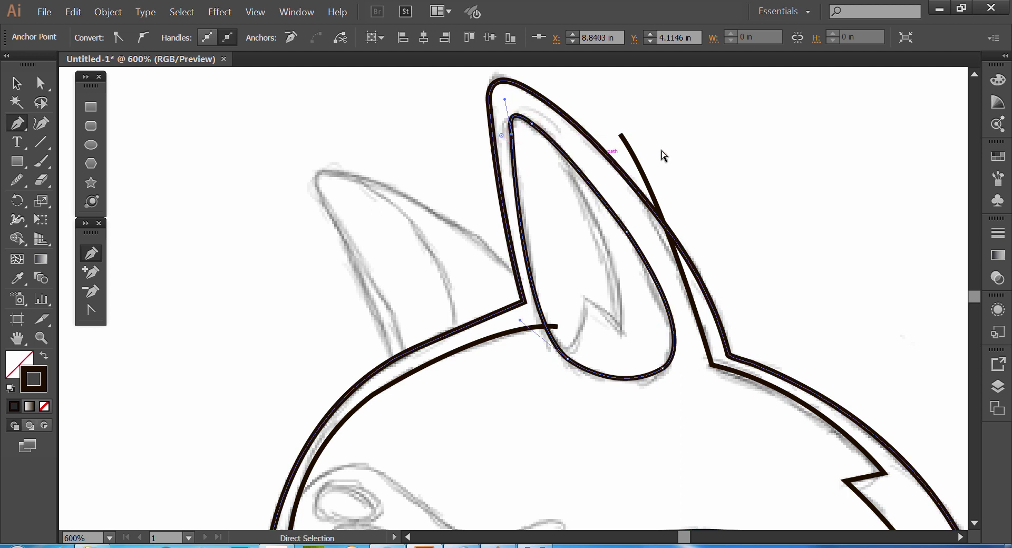
pyautogui.keyDown('ctrl'); pyautogui.click(741, 159); pyautogui.keyUp('ctrl')
# Draw the notched fur line inside the near ear, crossing the inner ear shape at both ends, and deselect it.
pyautogui.click(565, 139)
pyautogui.moveTo(620, 330); pyautogui.dragTo(616, 395)
pyautogui.click(582, 296)
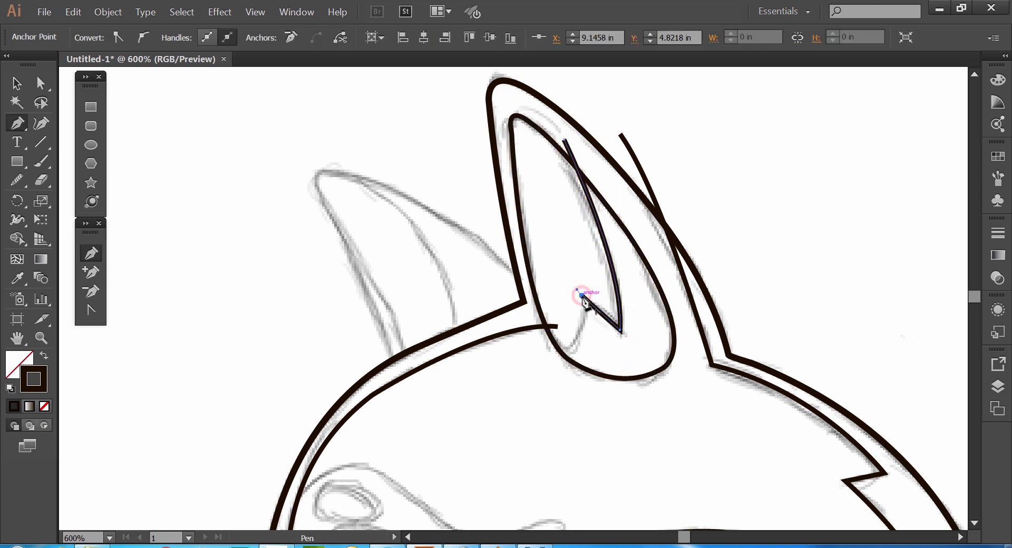
pyautogui.moveTo(535, 321); pyautogui.dragTo(512, 287)
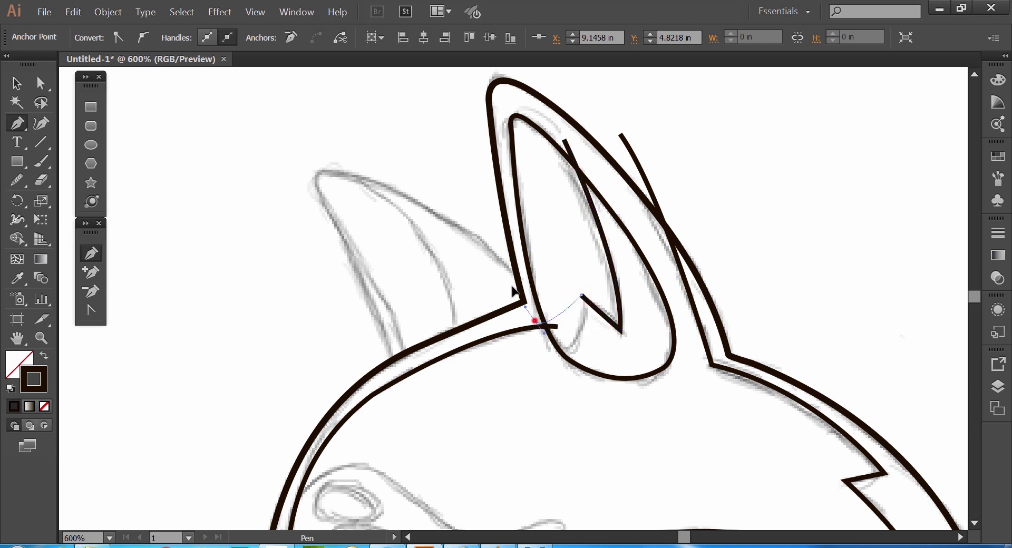
pyautogui.keyDown('ctrl'); pyautogui.click(771, 243); pyautogui.keyUp('ctrl')
# Draw the upper edge of the eye patch from the forehead line around its narrow rounded rear tip to the underside.
pyautogui.moveTo(629, 456); pyautogui.dragTo(722, 289)
pyautogui.click(386, 318)
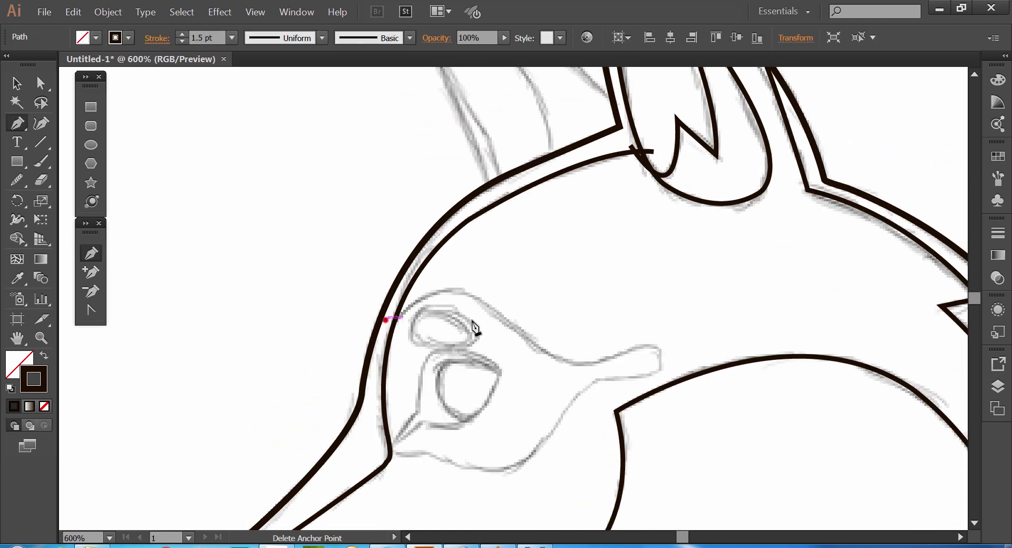
pyautogui.hotkey('ctrl', 'z')
pyautogui.click(387, 327)
pyautogui.moveTo(499, 315); pyautogui.dragTo(572, 412)
pyautogui.click(662, 351)
pyautogui.click(645, 376)
pyautogui.click(583, 393)
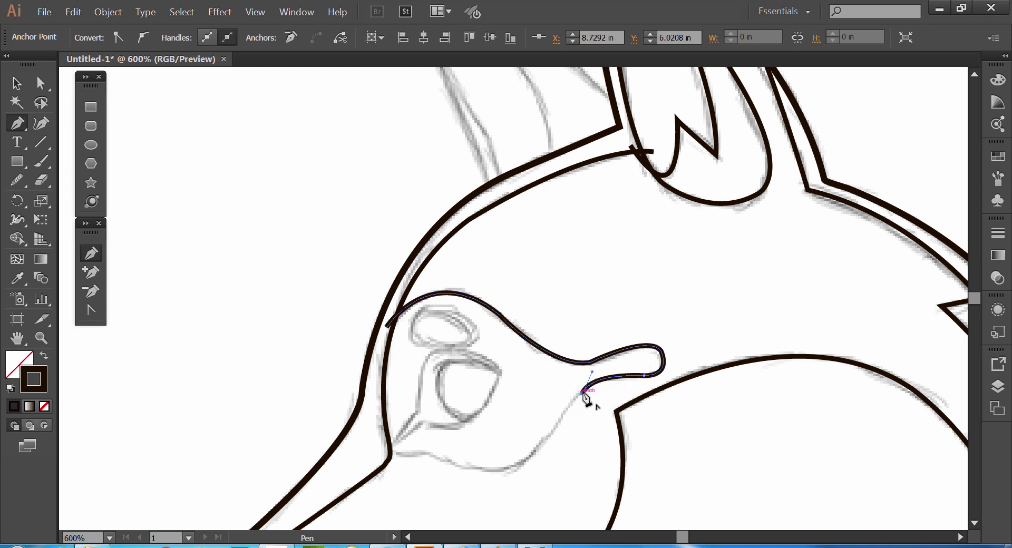
# Continue the eye patch path along its lower edge to just past the snout line, and deselect it.
pyautogui.moveTo(521, 465); pyautogui.dragTo(500, 476)
pyautogui.click(521, 465)
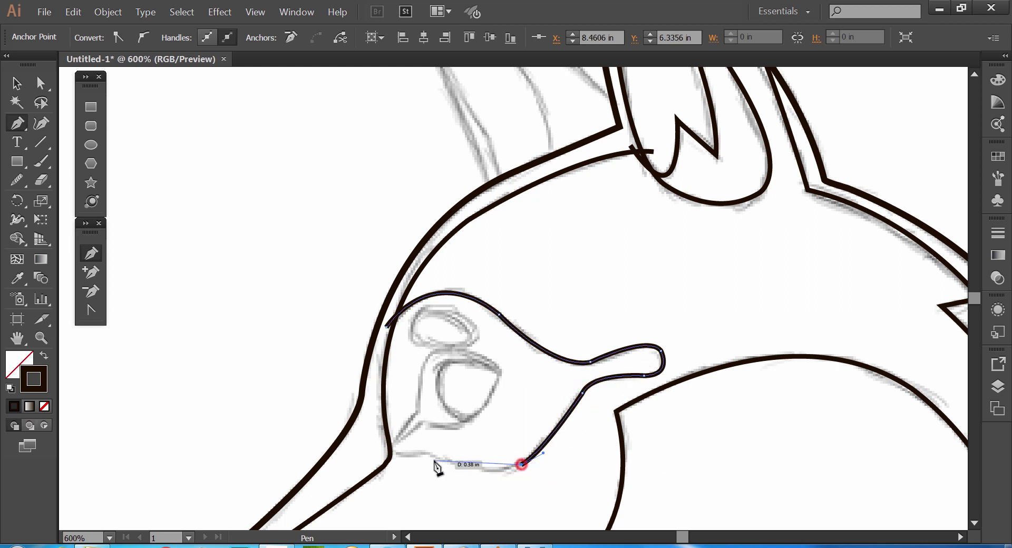
pyautogui.moveTo(441, 458); pyautogui.dragTo(401, 433)
pyautogui.click(441, 459)
pyautogui.click(384, 458)
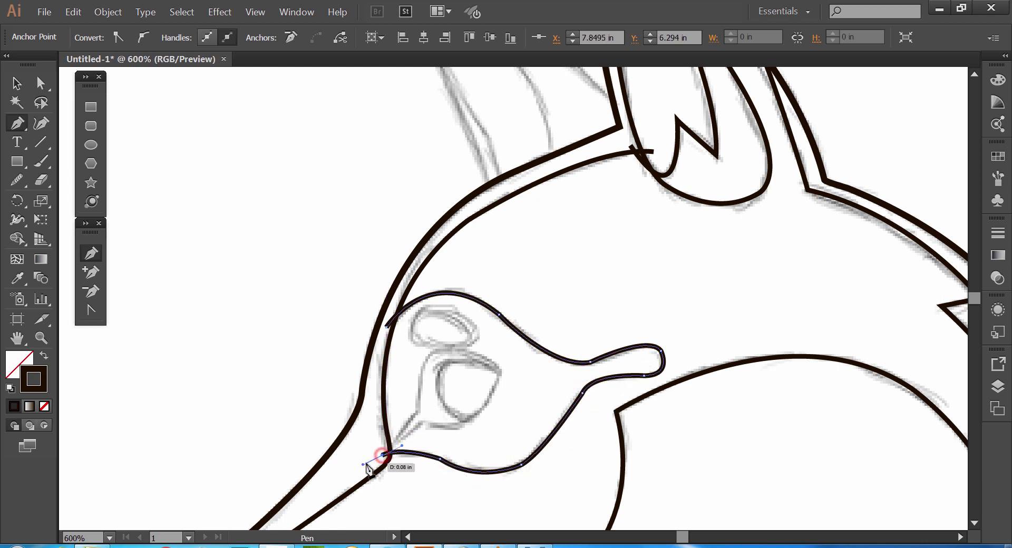
pyautogui.keyDown('ctrl'); pyautogui.click(408, 380); pyautogui.keyUp('ctrl')
# Draw the eye outline from the pointed inner corner over the upper lid, around the outer corner and back along the lower lid.
pyautogui.click(393, 440)
pyautogui.click(418, 412)
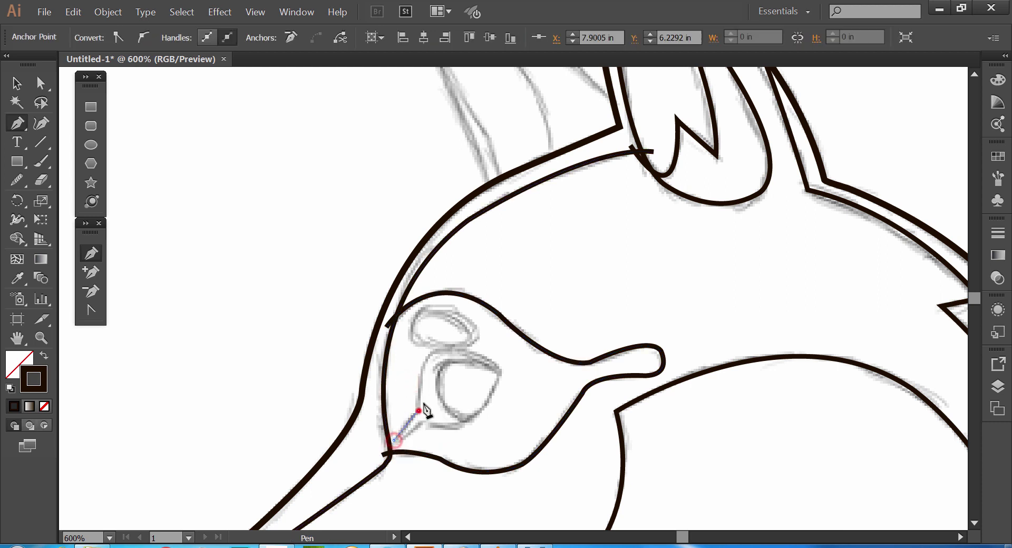
pyautogui.moveTo(484, 357); pyautogui.dragTo(570, 387)
pyautogui.click(485, 356)
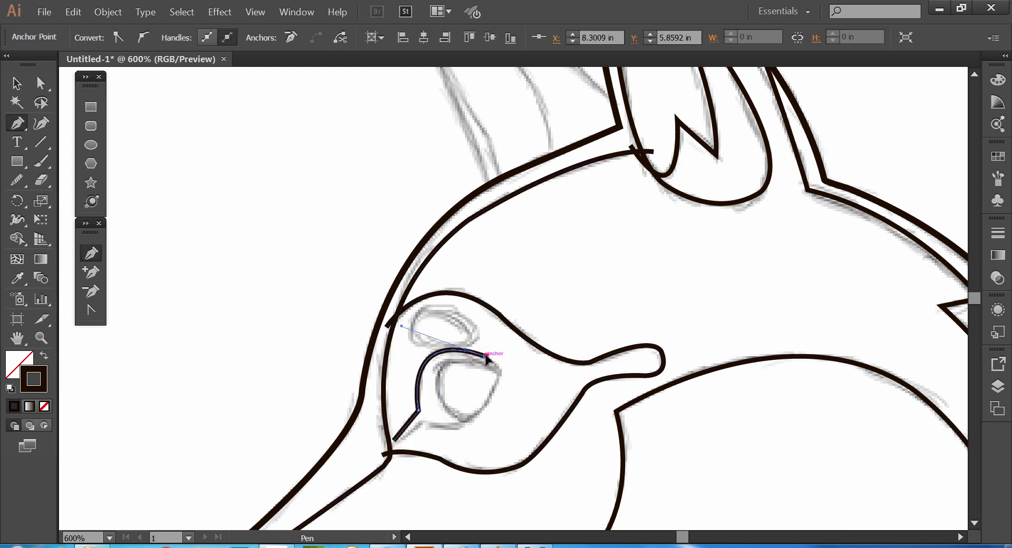
pyautogui.click(503, 367)
pyautogui.moveTo(461, 428); pyautogui.dragTo(407, 420)
pyautogui.click(461, 428)
pyautogui.click(422, 425)
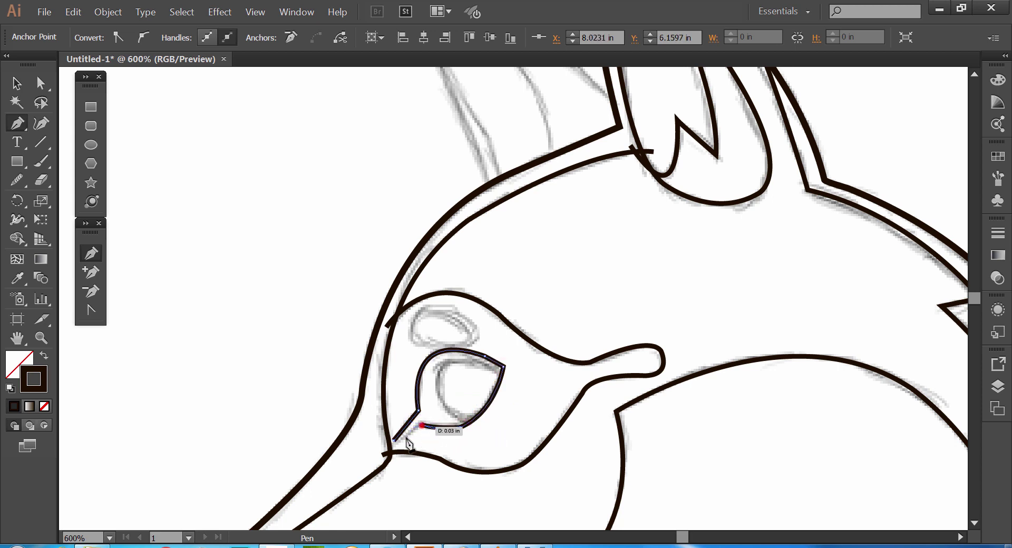
# Close the eye outline at its pointed inner corner and deselect it.
pyautogui.click(393, 440)
pyautogui.keyDown('ctrl'); pyautogui.click(336, 452); pyautogui.keyUp('ctrl')
pyautogui.hotkey('ctrl', 'z')
pyautogui.click(394, 440)
pyautogui.keyDown('ctrl'); pyautogui.click(351, 456); pyautogui.keyUp('ctrl')
pyautogui.hotkey('ctrl', 'z')
pyautogui.keyDown('ctrl'); pyautogui.keyDown('space'); pyautogui.click(401, 449); pyautogui.keyUp('space'); pyautogui.keyUp('ctrl')
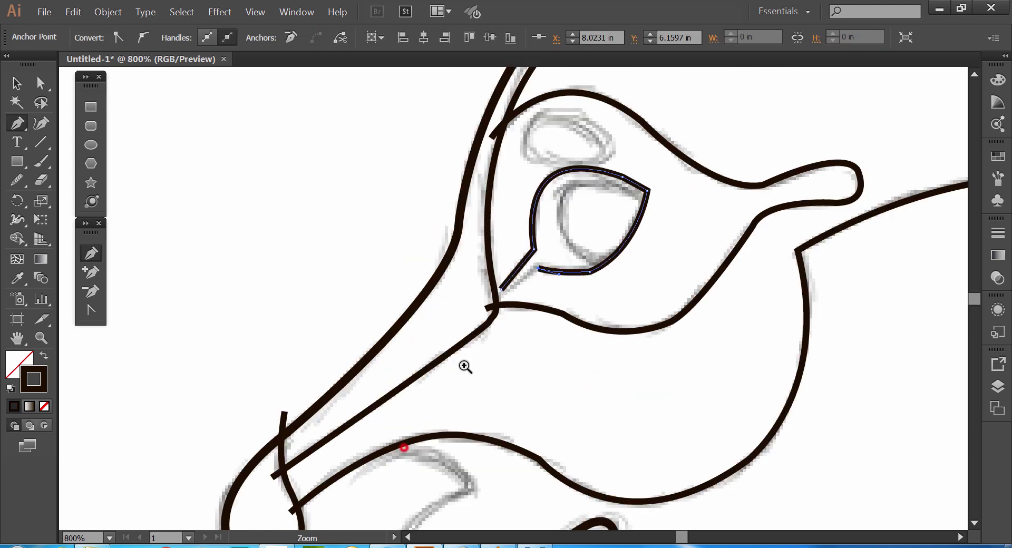
pyautogui.keyDown('ctrl'); pyautogui.click(506, 384); pyautogui.keyUp('ctrl')
# Draw the iris as a curved path inside the eye, crossing the eye outline at both ends, and deselect it.
pyautogui.moveTo(653, 213); pyautogui.dragTo(585, 268)
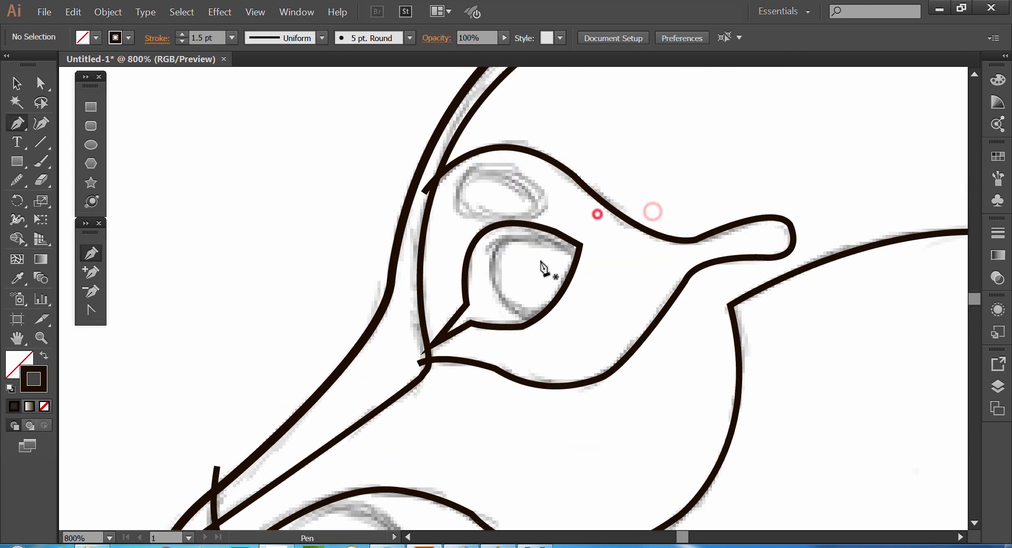
pyautogui.click(582, 258)
pyautogui.moveTo(497, 245); pyautogui.dragTo(499, 254)
pyautogui.click(503, 246)
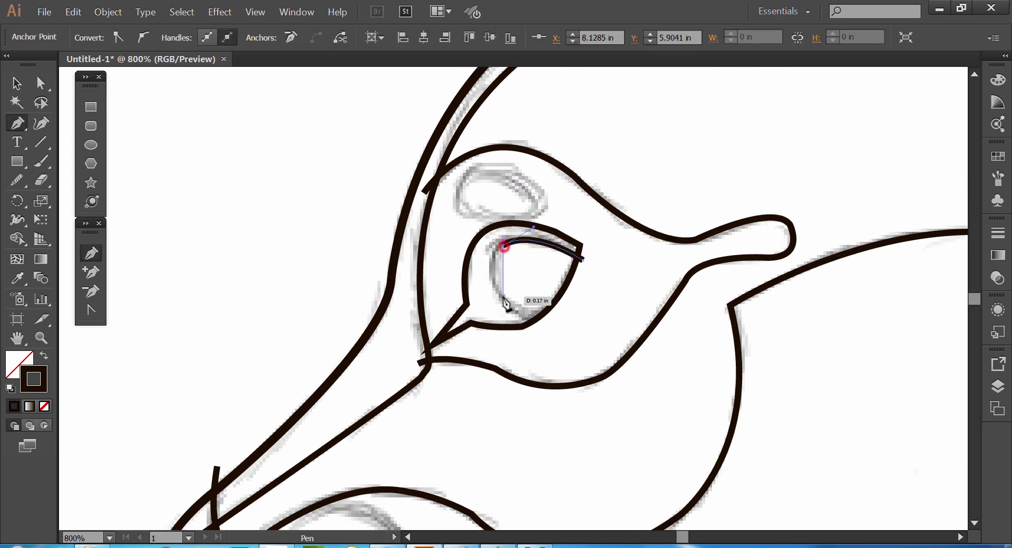
pyautogui.moveTo(503, 297); pyautogui.dragTo(567, 342)
pyautogui.click(503, 297)
pyautogui.keyDown('ctrl'); pyautogui.click(584, 304); pyautogui.keyUp('ctrl')
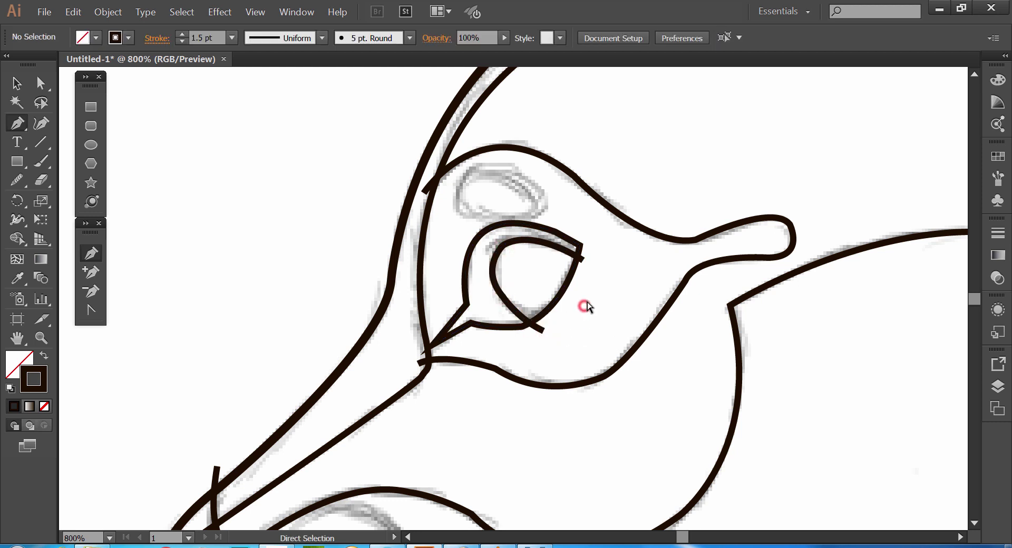
# Draw the oval brow spot above the eye as a closed path, deselect it and activate the Smooth tool.
pyautogui.click(456, 204)
pyautogui.moveTo(532, 178); pyautogui.dragTo(604, 207)
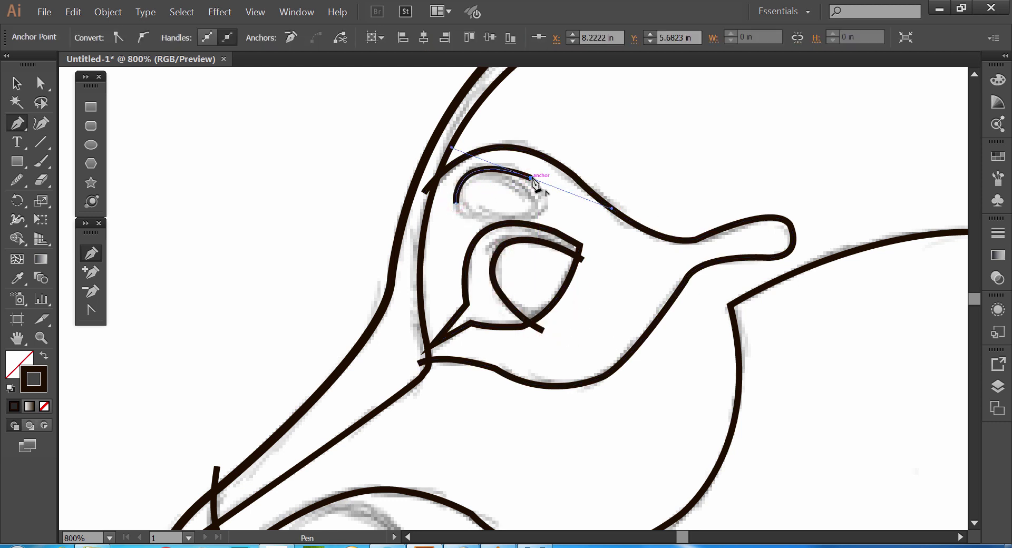
pyautogui.click(531, 178)
pyautogui.moveTo(514, 217); pyautogui.dragTo(443, 222)
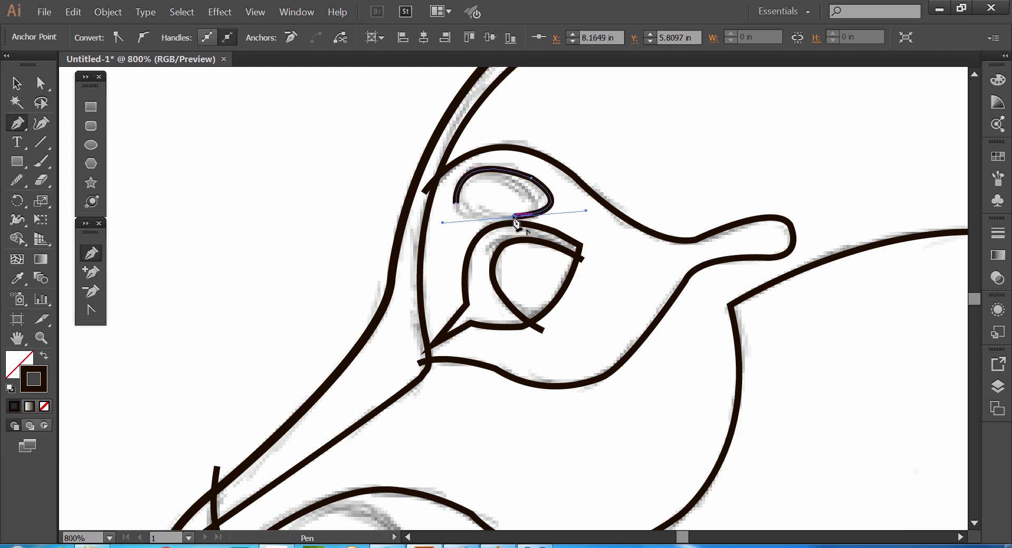
pyautogui.click(456, 203)
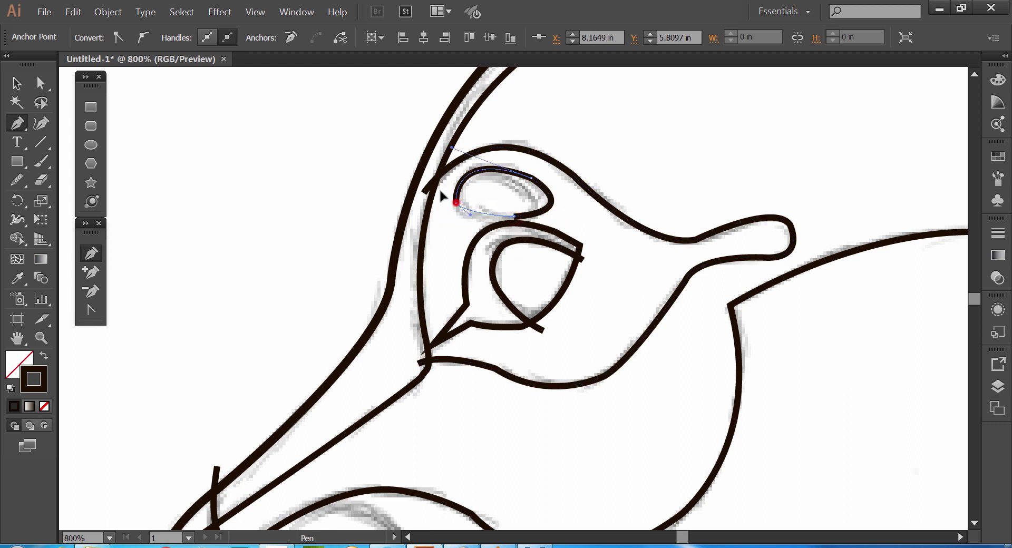
pyautogui.keyDown('ctrl'); pyautogui.click(339, 187); pyautogui.keyUp('ctrl')
pyautogui.click(17, 180)
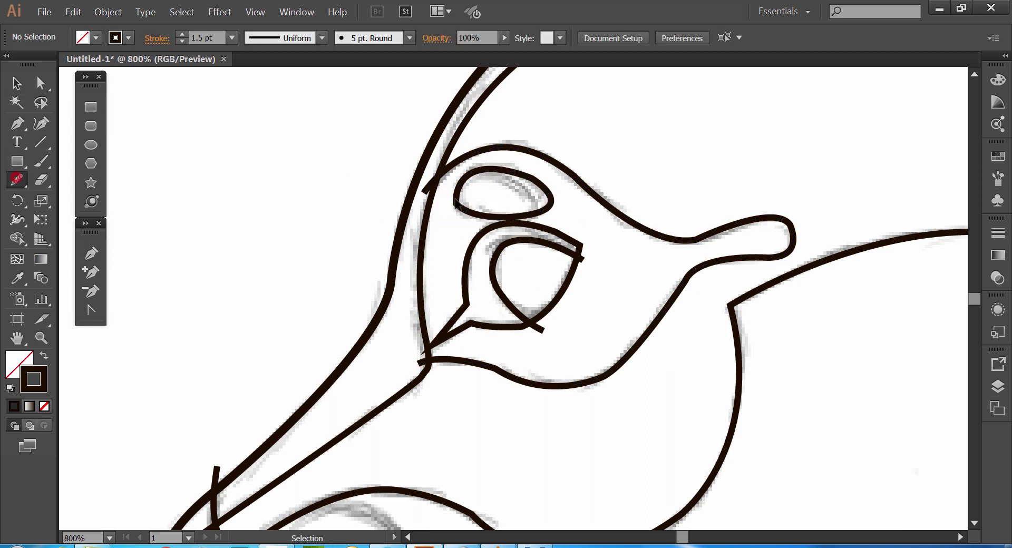
# Smooth the outline of the marking around the eye along its lower edge, upper curve and rear tip with the Smooth tool.
pyautogui.keyDown('ctrl'); pyautogui.click(458, 207); pyautogui.keyUp('ctrl')
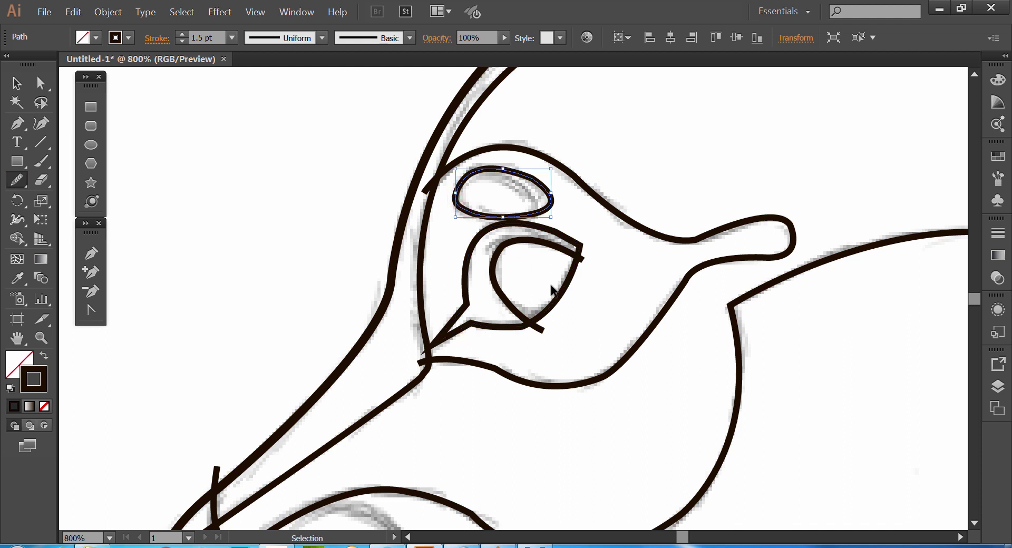
pyautogui.keyDown('ctrl'); pyautogui.click(454, 334); pyautogui.keyUp('ctrl')
pyautogui.keyDown('ctrl'); pyautogui.click(484, 368); pyautogui.keyUp('ctrl')
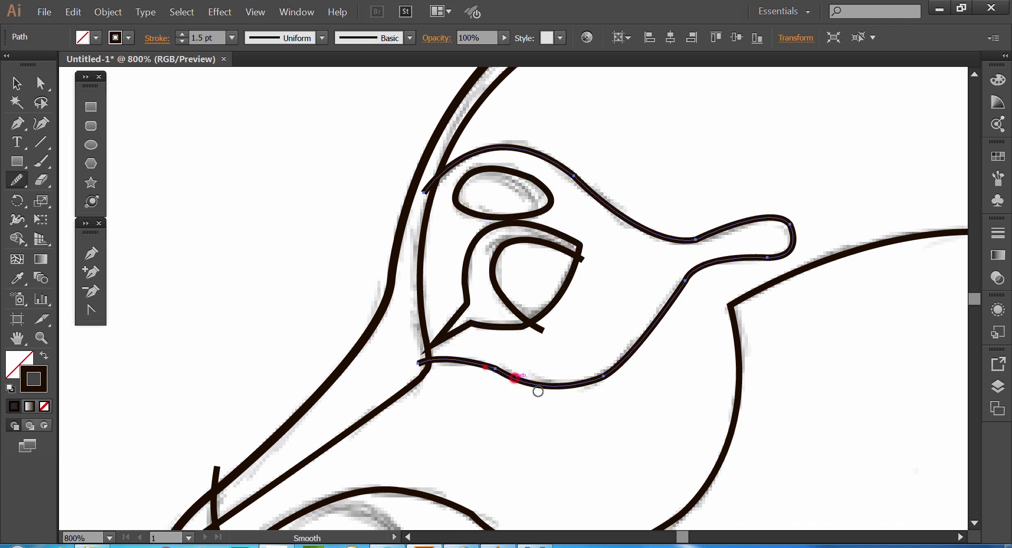
pyautogui.moveTo(574, 174)
pyautogui.mouseDown()
pyautogui.moveTo(684, 242)
pyautogui.moveTo(731, 226)
pyautogui.mouseUp()
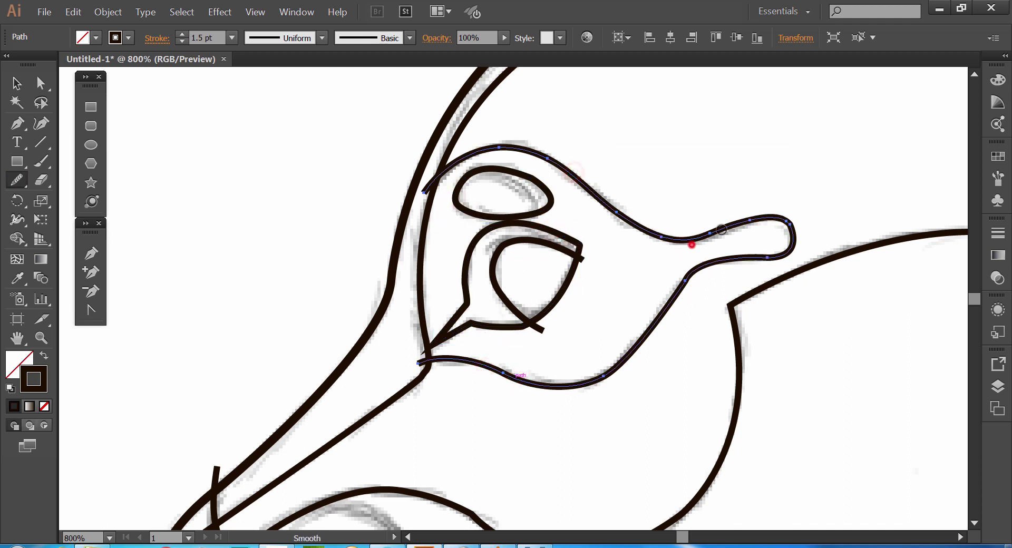
pyautogui.moveTo(751, 259); pyautogui.dragTo(688, 277)
# Smooth the large cheek marking's outline from its front curve over the upper arc and down the back of the neck.
pyautogui.press('space')
pyautogui.moveTo(726, 439); pyautogui.dragTo(674, 204)
pyautogui.keyDown('ctrl'); pyautogui.click(452, 298); pyautogui.keyUp('ctrl')
pyautogui.moveTo(393, 255)
pyautogui.mouseDown()
pyautogui.moveTo(444, 292)
pyautogui.moveTo(396, 262)
pyautogui.mouseUp()
pyautogui.moveTo(436, 286); pyautogui.dragTo(395, 271)
pyautogui.moveTo(639, 192); pyautogui.dragTo(459, 357)
pyautogui.moveTo(667, 250); pyautogui.dragTo(425, 251)
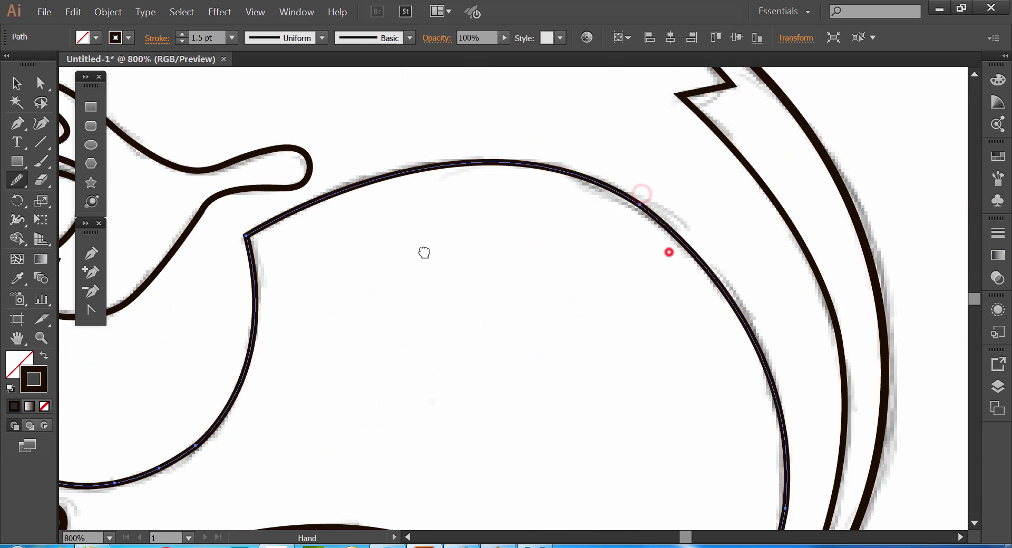
pyautogui.moveTo(735, 437)
pyautogui.mouseDown()
pyautogui.moveTo(724, 215)
pyautogui.moveTo(724, 266)
pyautogui.mouseUp()
pyautogui.moveTo(771, 343); pyautogui.dragTo(765, 404)
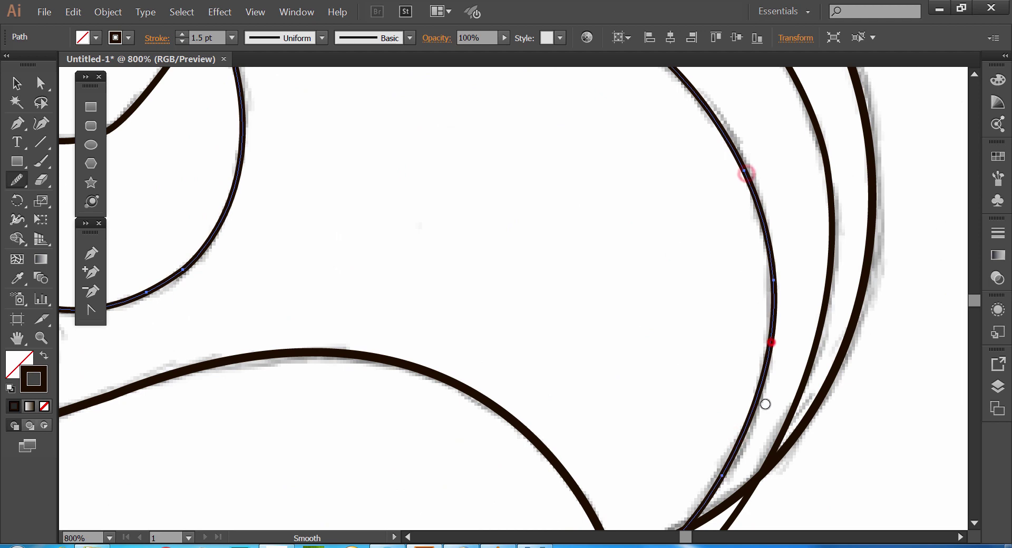
# Refine the cheek outline again with smoothing strokes over its top arc and along the rear curve to the neck tip.
pyautogui.hotkey('ctrl', '-')
pyautogui.hotkey('ctrl', '-')
pyautogui.hotkey('ctrl', '-')
pyautogui.keyDown('ctrl'); pyautogui.click(650, 334); pyautogui.keyUp('ctrl')
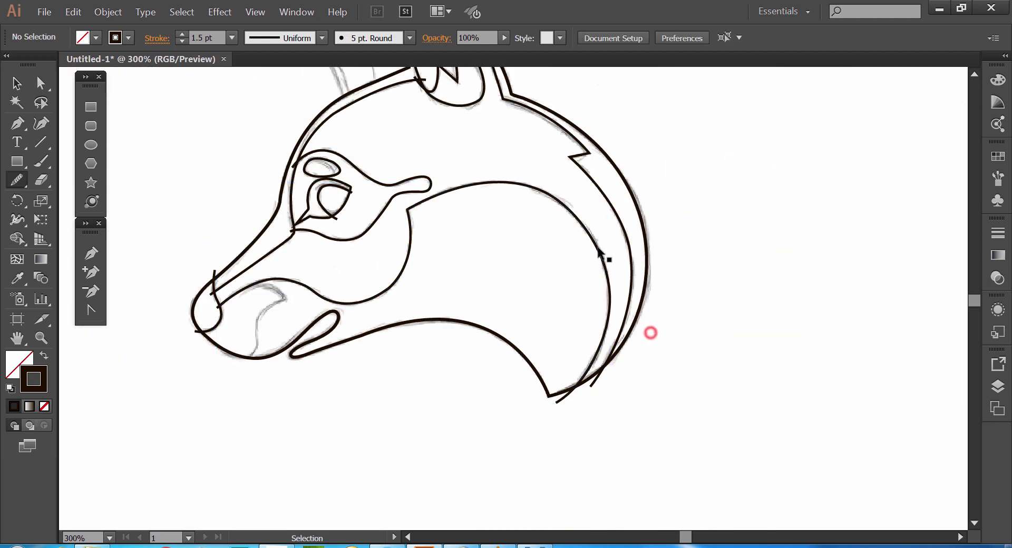
pyautogui.keyDown('ctrl'); pyautogui.click(597, 246); pyautogui.keyUp('ctrl')
pyautogui.moveTo(547, 194); pyautogui.dragTo(480, 185)
pyautogui.moveTo(479, 183); pyautogui.dragTo(534, 190)
pyautogui.moveTo(534, 191)
pyautogui.mouseDown()
pyautogui.moveTo(556, 204)
pyautogui.moveTo(602, 256)
pyautogui.moveTo(603, 334)
pyautogui.mouseUp()
pyautogui.moveTo(573, 400); pyautogui.dragTo(571, 403)
# Smooth the lower curve of the inner line with the zigzag notch along the back of the head and neck.
pyautogui.keyDown('ctrl'); pyautogui.click(632, 260); pyautogui.keyUp('ctrl')
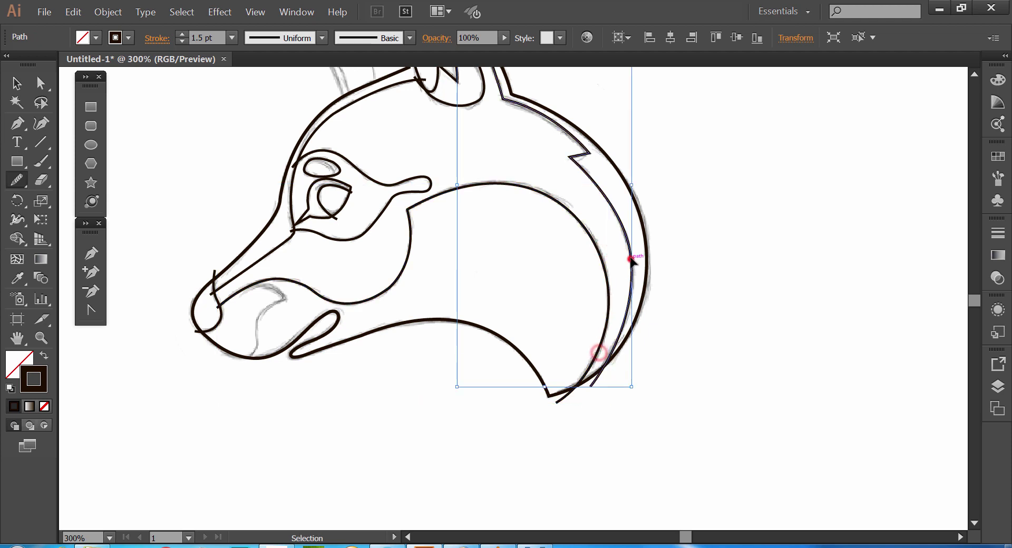
pyautogui.moveTo(629, 246); pyautogui.dragTo(625, 365)
pyautogui.press('space')
pyautogui.moveTo(591, 216); pyautogui.dragTo(643, 325)
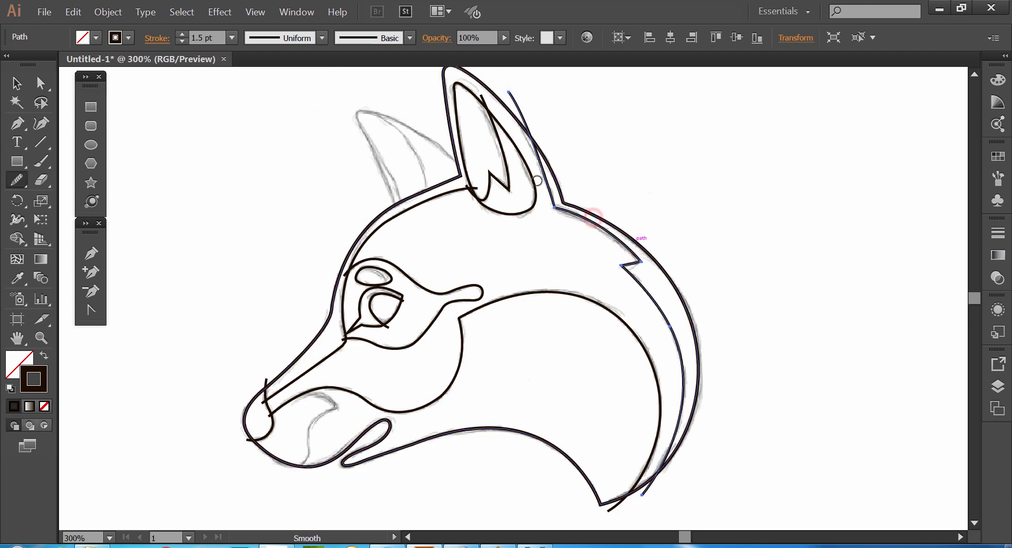
# Smooth the inner forehead line between the brow and the near ear, and deselect it.
pyautogui.keyDown('ctrl'); pyautogui.click(436, 196); pyautogui.keyUp('ctrl')
pyautogui.moveTo(367, 243)
pyautogui.mouseDown()
pyautogui.moveTo(423, 198)
pyautogui.moveTo(474, 188)
pyautogui.mouseUp()
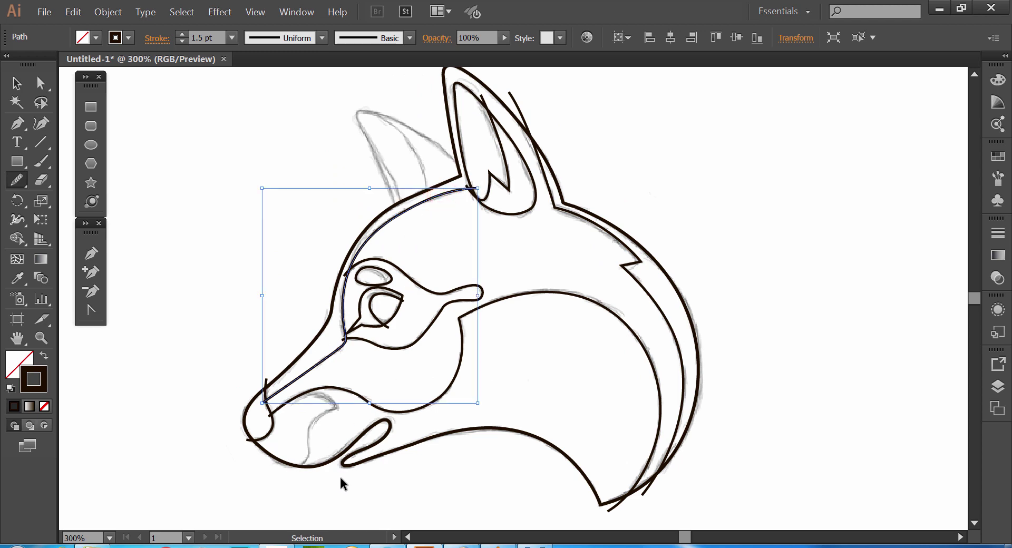
pyautogui.keyDown('ctrl'); pyautogui.click(264, 246); pyautogui.keyUp('ctrl')
# Trace the far ear with the Pen tool from its front base up around the tip and back down behind the near ear.
pyautogui.keyDown('ctrl'); pyautogui.click(416, 147); pyautogui.keyUp('ctrl')
pyautogui.moveTo(674, 413); pyautogui.dragTo(569, 355)
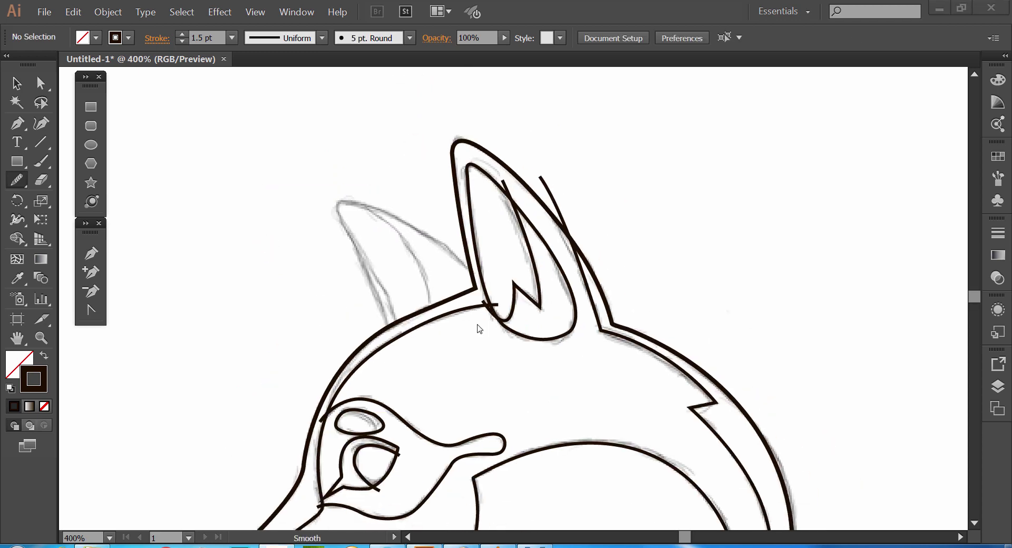
pyautogui.click(96, 255)
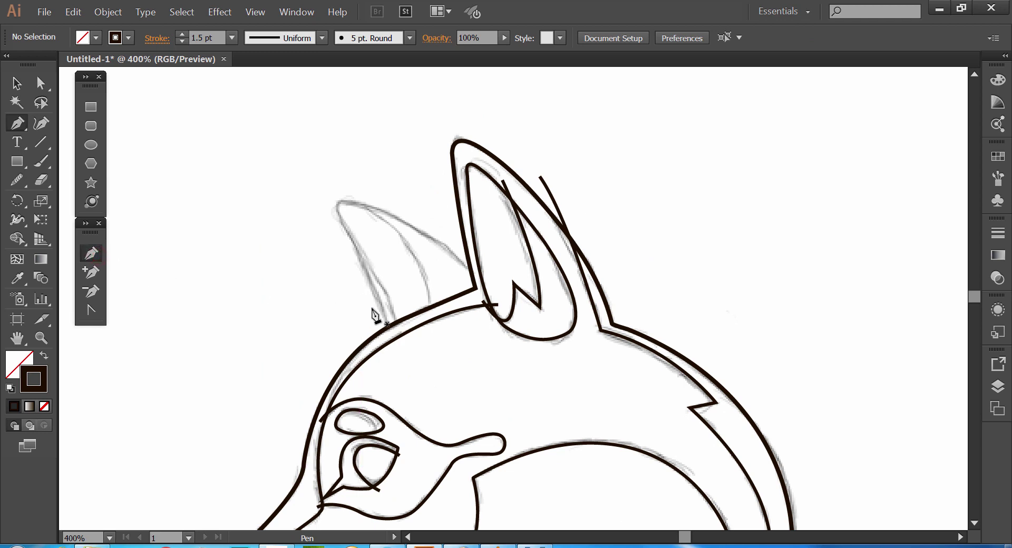
pyautogui.keyDown('ctrl'); pyautogui.click(395, 339); pyautogui.keyUp('ctrl')
pyautogui.keyDown('ctrl'); pyautogui.click(323, 300); pyautogui.keyUp('ctrl')
pyautogui.click(388, 332)
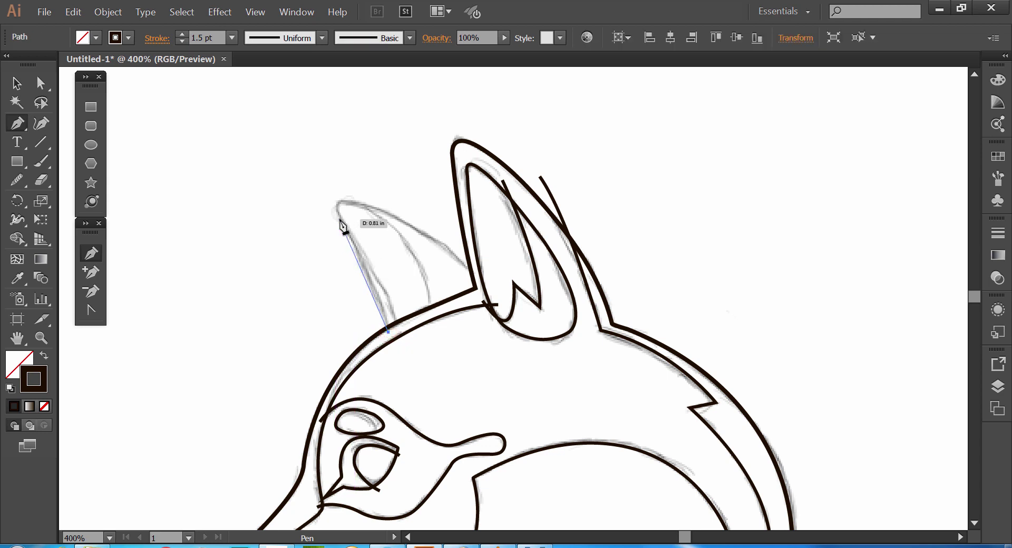
pyautogui.moveTo(343, 220); pyautogui.dragTo(477, 277)
pyautogui.moveTo(477, 278); pyautogui.dragTo(520, 328)
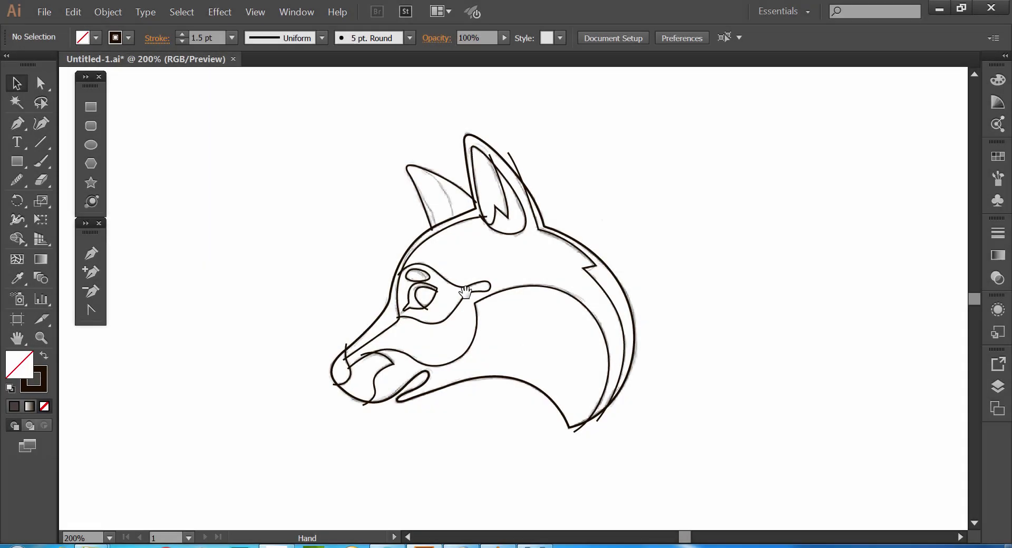
# Select all traced paths and use Shape Builder to fill the main head area, ear rim, snout bridge and neck band with dark brown.
pyautogui.click(463, 291)
pyautogui.moveTo(569, 270); pyautogui.dragTo(542, 288)
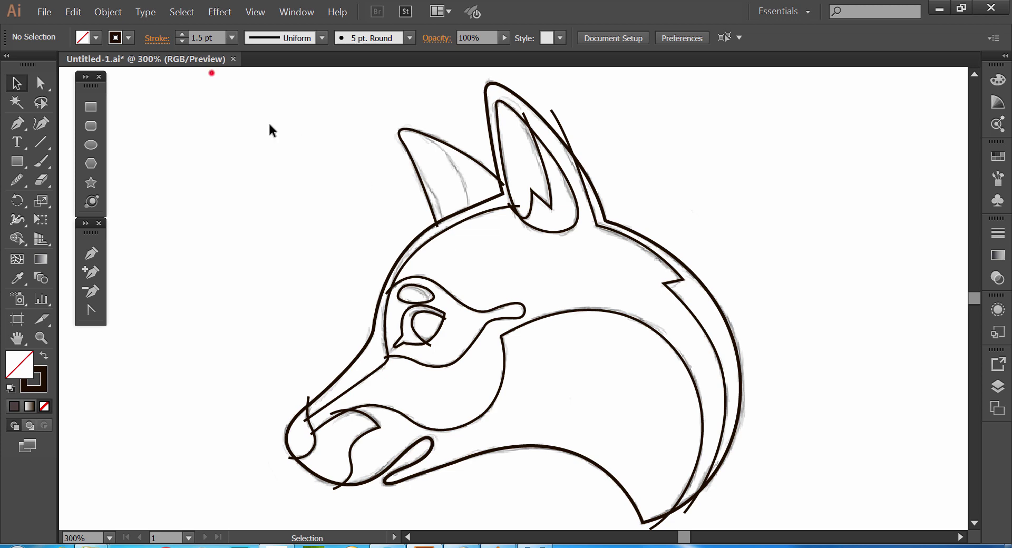
pyautogui.moveTo(211, 73); pyautogui.dragTo(802, 527)
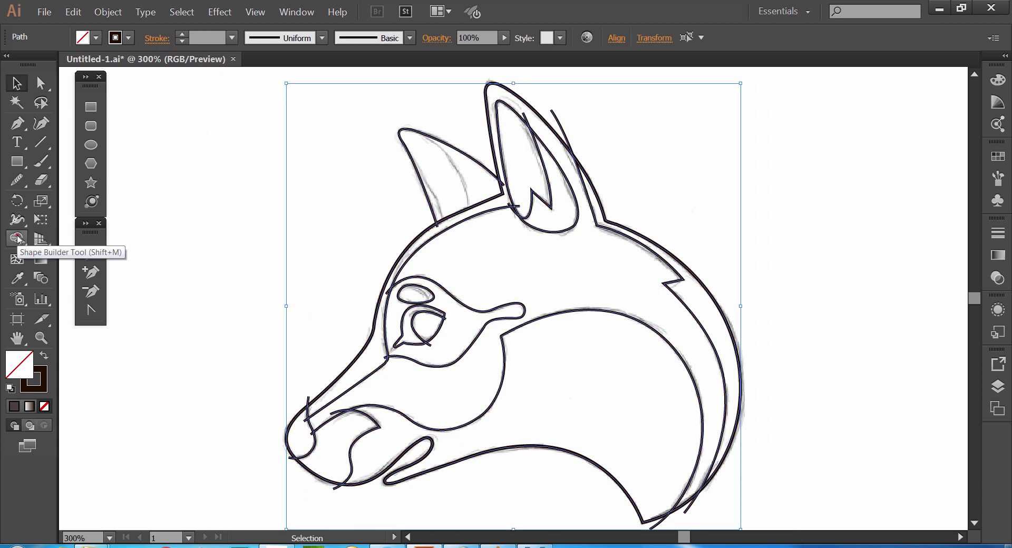
pyautogui.click(17, 238)
pyautogui.click(97, 37)
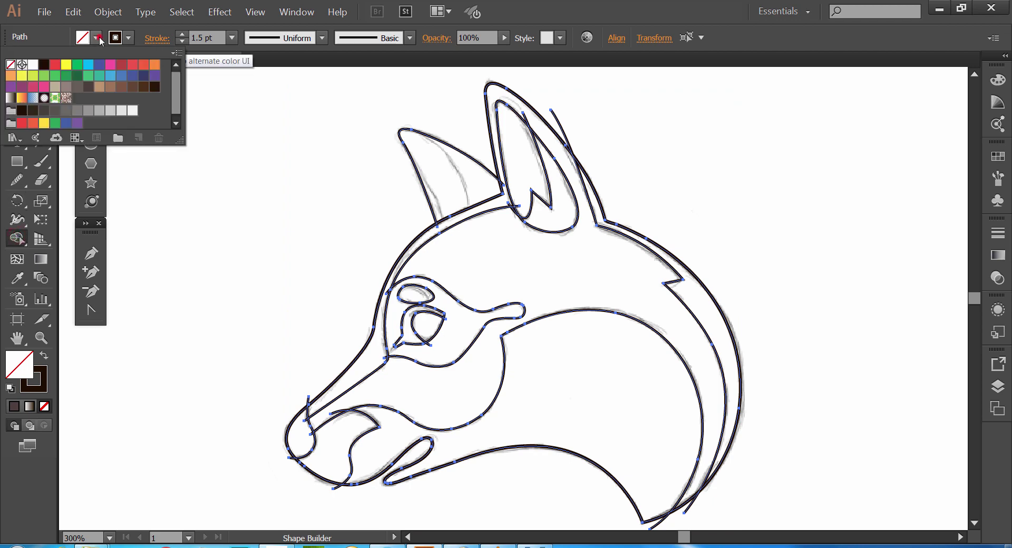
pyautogui.click(100, 88)
pyautogui.click(264, 191)
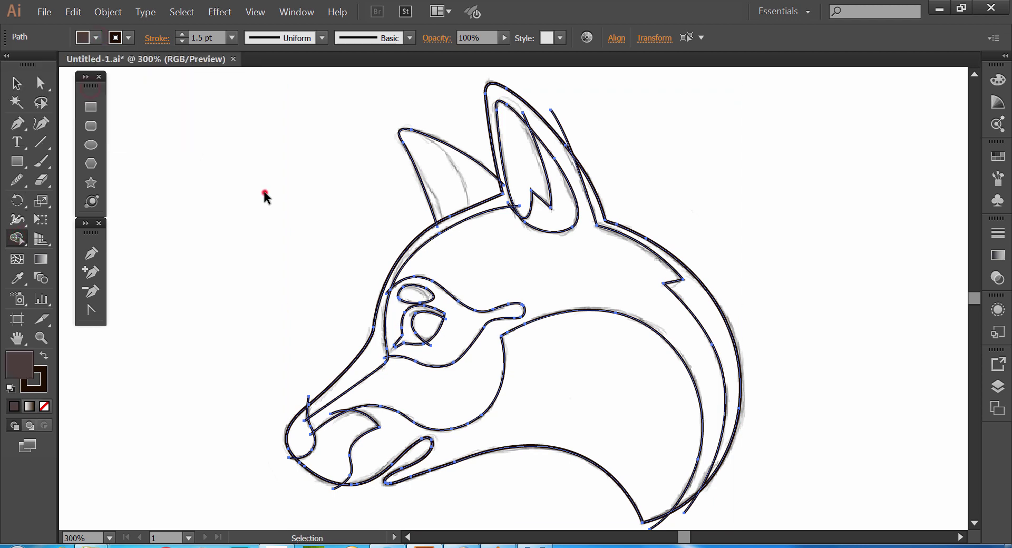
pyautogui.click(499, 256)
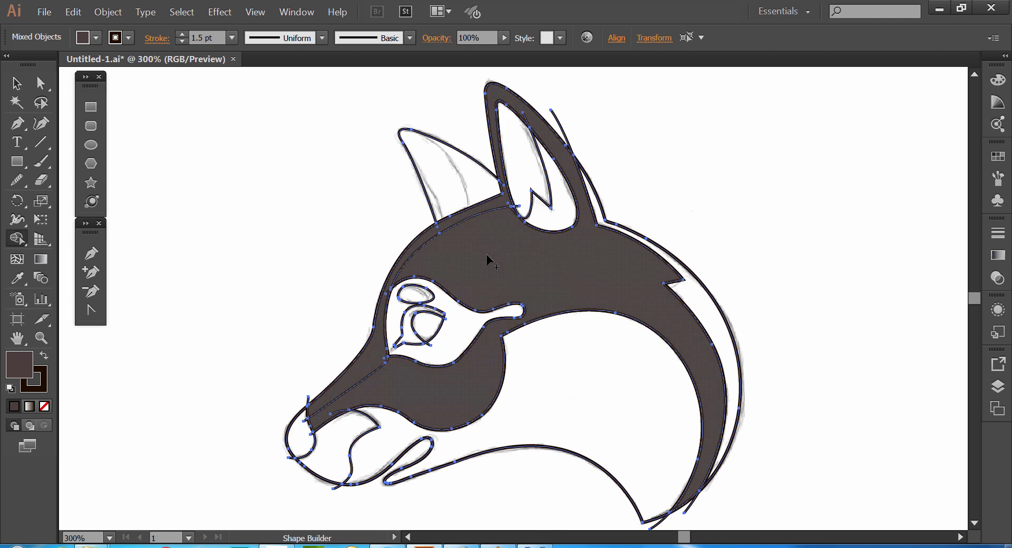
# Fill the large cheek, neck and jaw area with a lighter greyish brown.
pyautogui.press('Left')
pyautogui.press('Left')
pyautogui.click(578, 406)
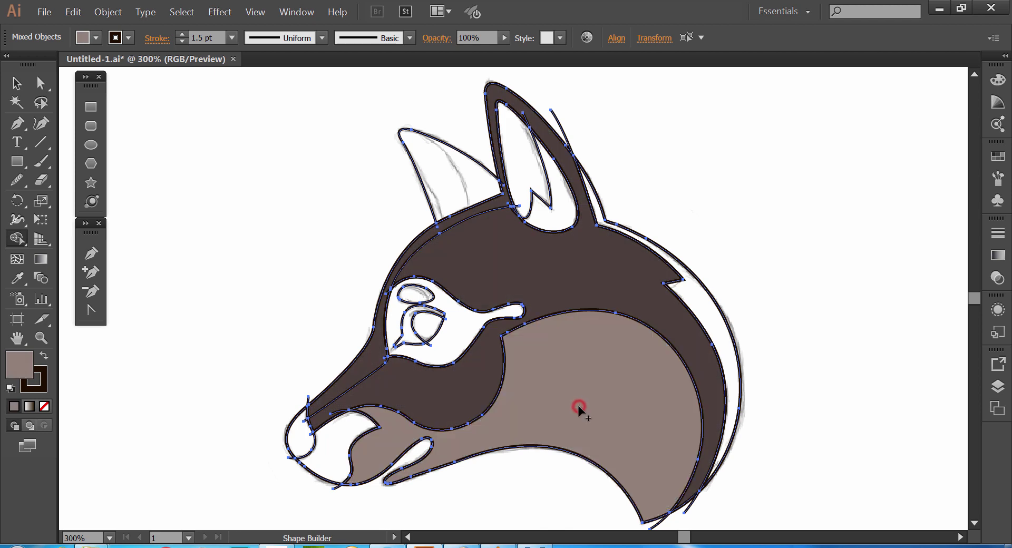
# Fill the strip behind the neck and the front part of the inner ear with beige, and the rear inner ear with light greyish brown.
pyautogui.press('Left')
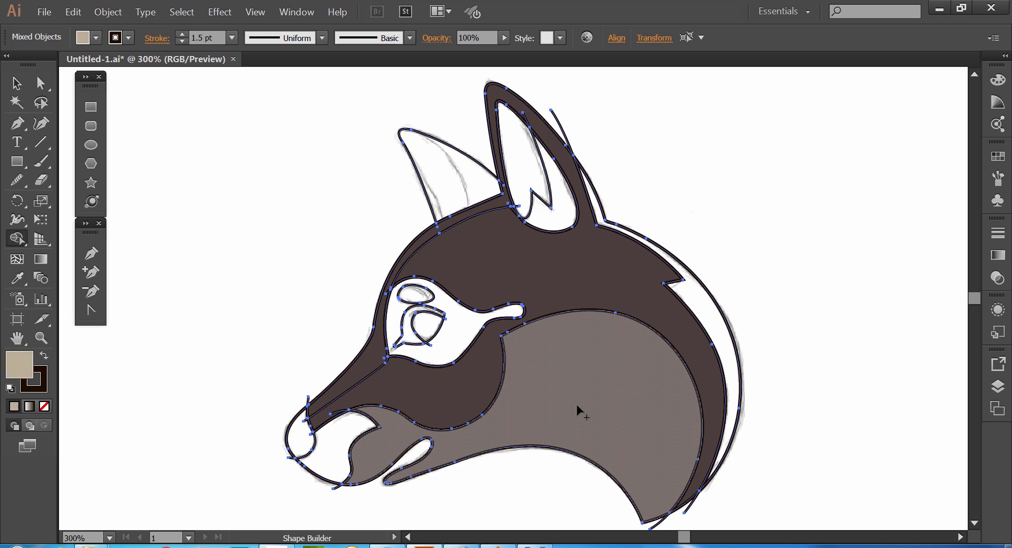
pyautogui.click(731, 349)
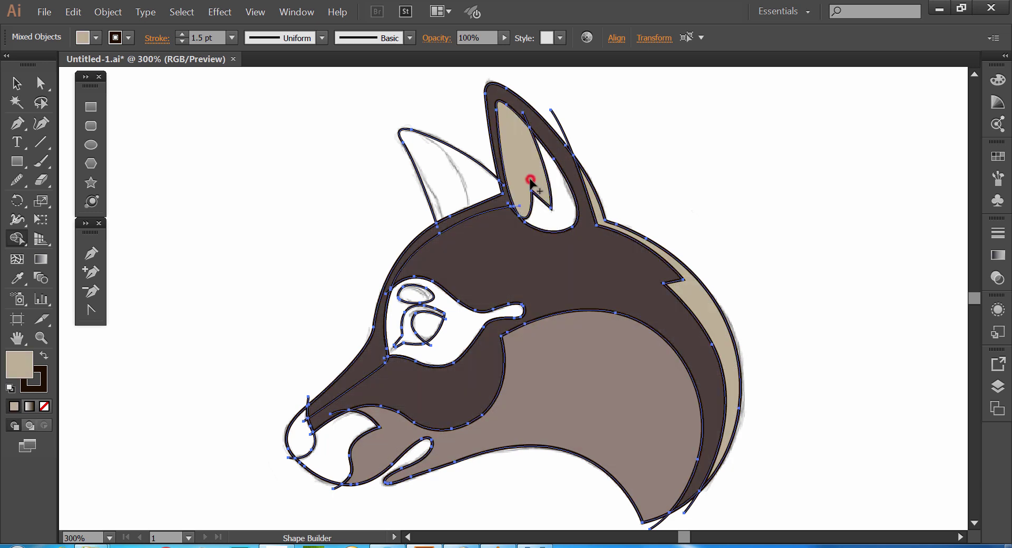
pyautogui.press('Right')
pyautogui.click(532, 185)
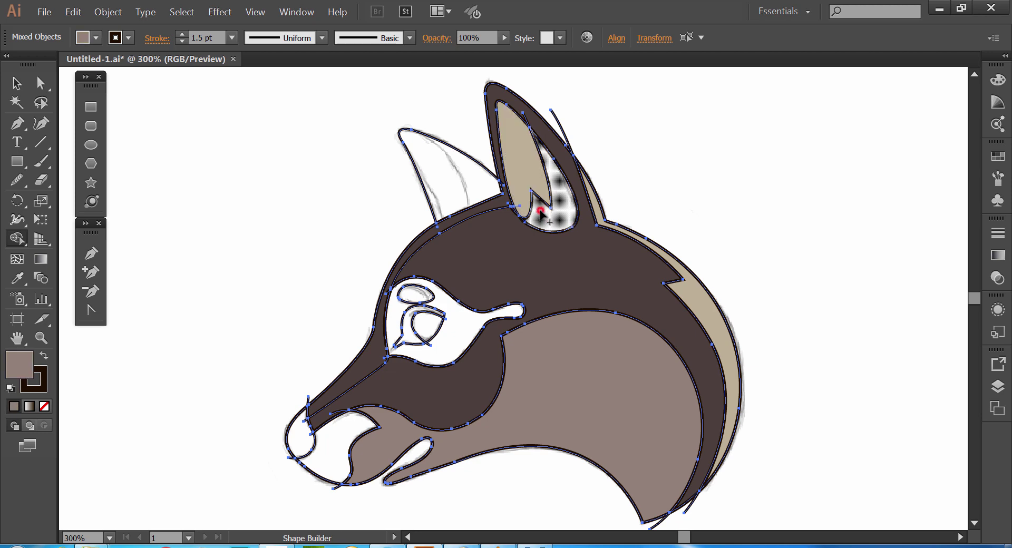
pyautogui.click(541, 211)
# Fill the far ear with a medium-dark greyish brown.
pyautogui.press('Left')
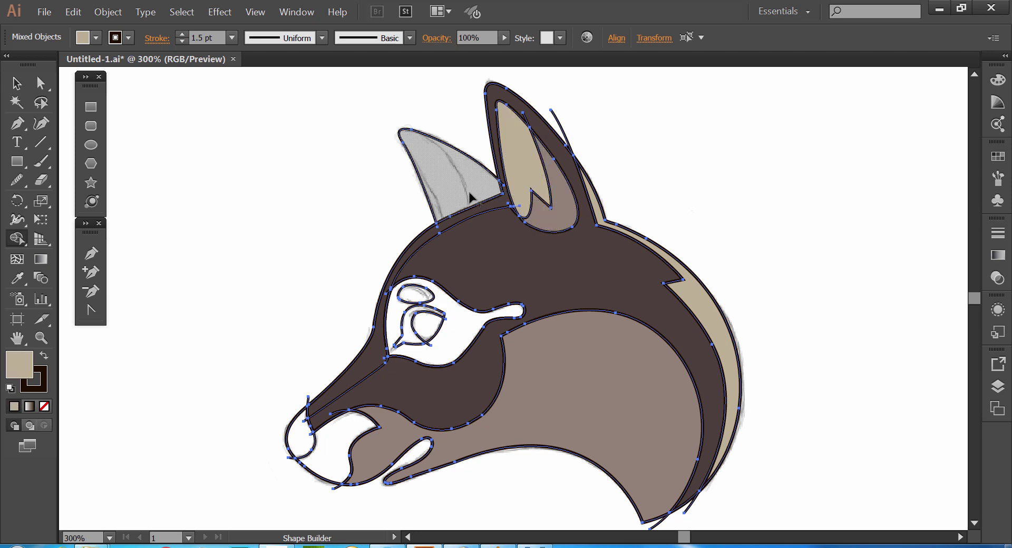
pyautogui.press('Right')
pyautogui.press('Right')
pyautogui.click(470, 196)
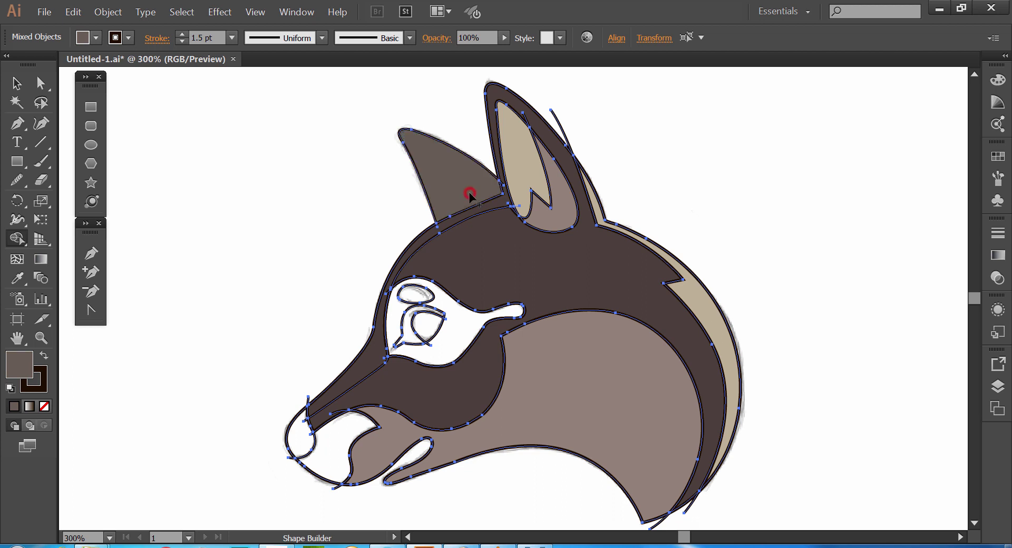
# Try tan and dark brown fills on the far ear and return it to the greyish brown.
pyautogui.press('Right')
pyautogui.press('Right')
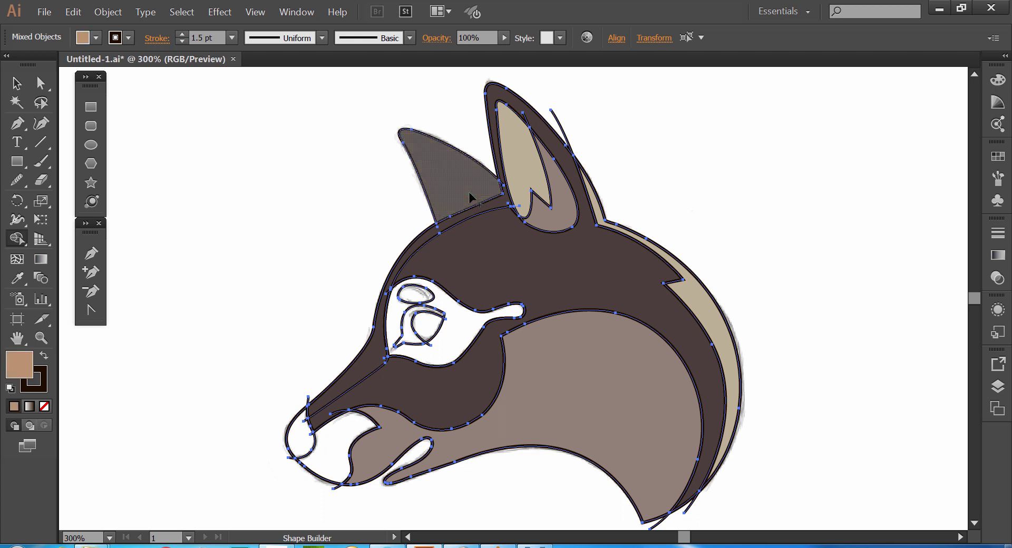
pyautogui.click(470, 196)
pyautogui.press('Left')
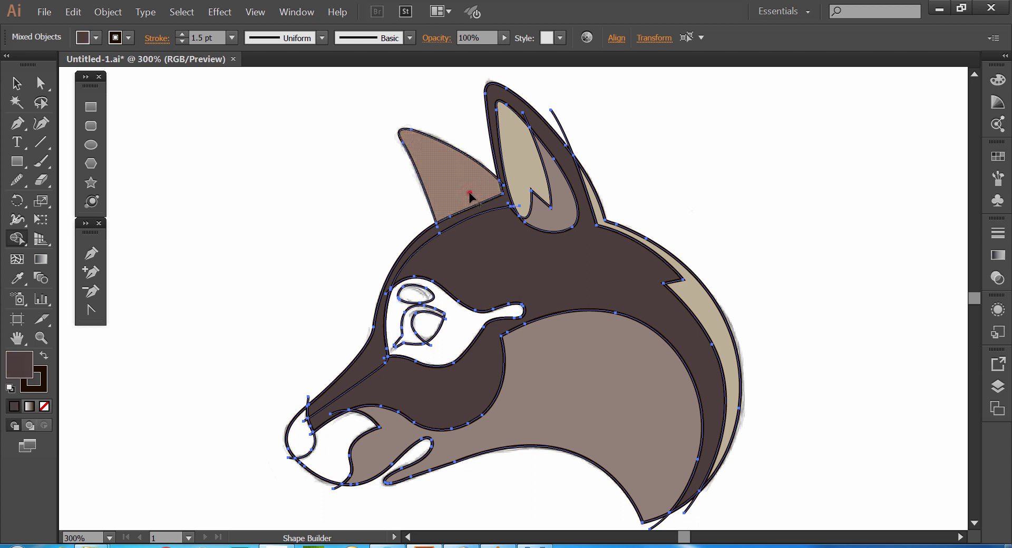
pyautogui.click(469, 196)
pyautogui.press('Left')
pyautogui.click(470, 196)
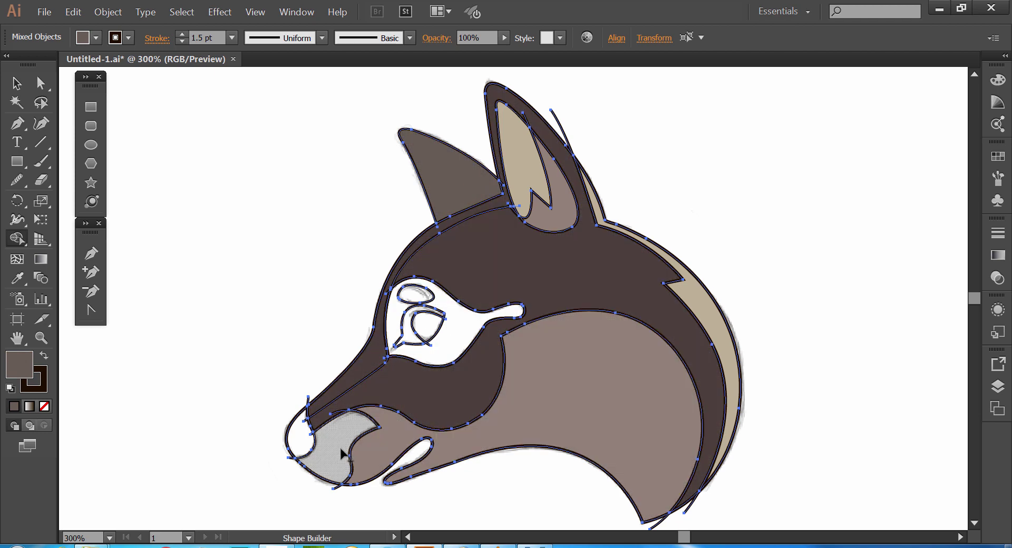
# Fill the marking on the side of the muzzle with beige.
pyautogui.press('Left')
pyautogui.press('Left')
pyautogui.press('Left')
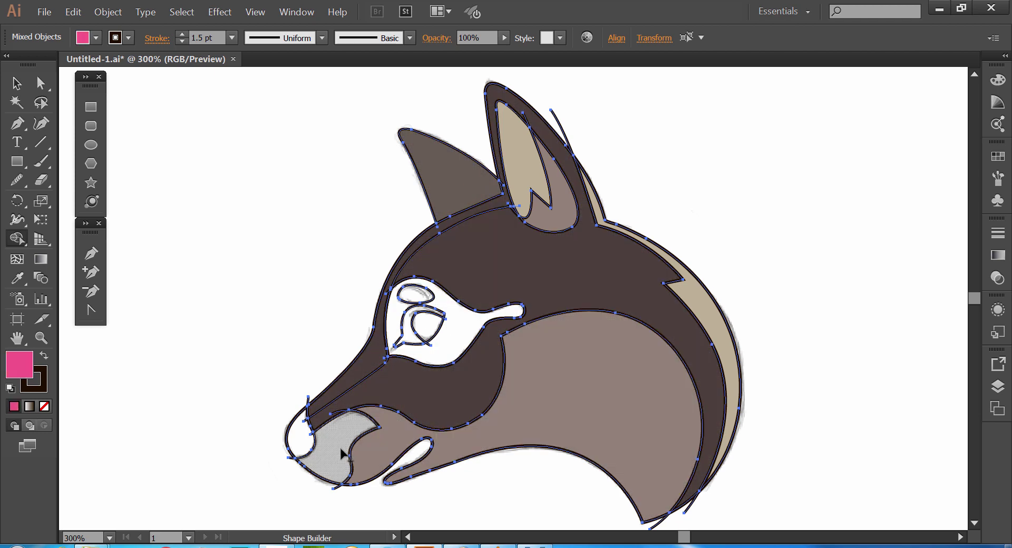
pyautogui.press('Right')
pyautogui.press('Right')
pyautogui.click(341, 453)
# Fill the nose with the same light greyish brown as the cheek.
pyautogui.press('Left')
pyautogui.press('Left')
pyautogui.press('Right')
pyautogui.press('Right')
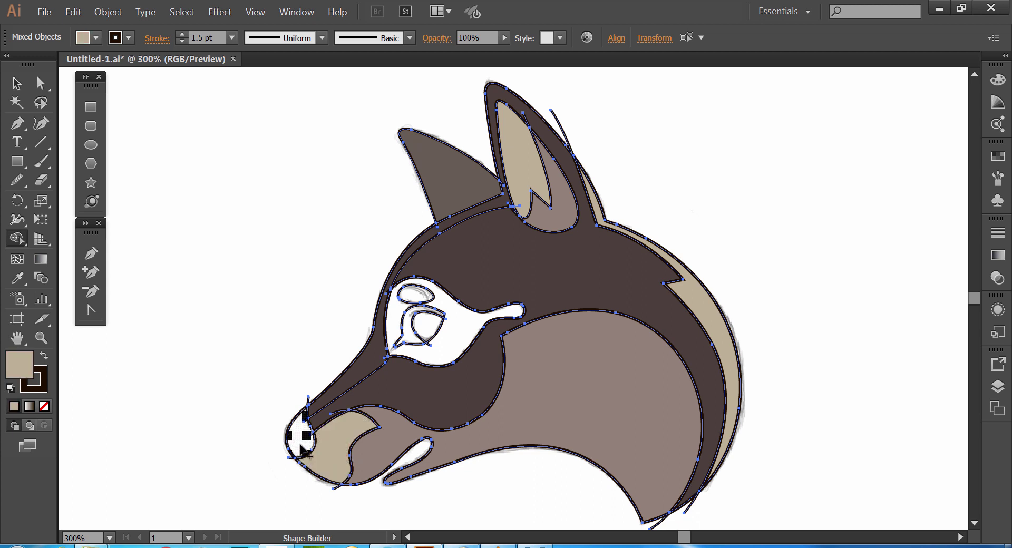
pyautogui.press('Right')
pyautogui.press('Right')
pyautogui.press('Left')
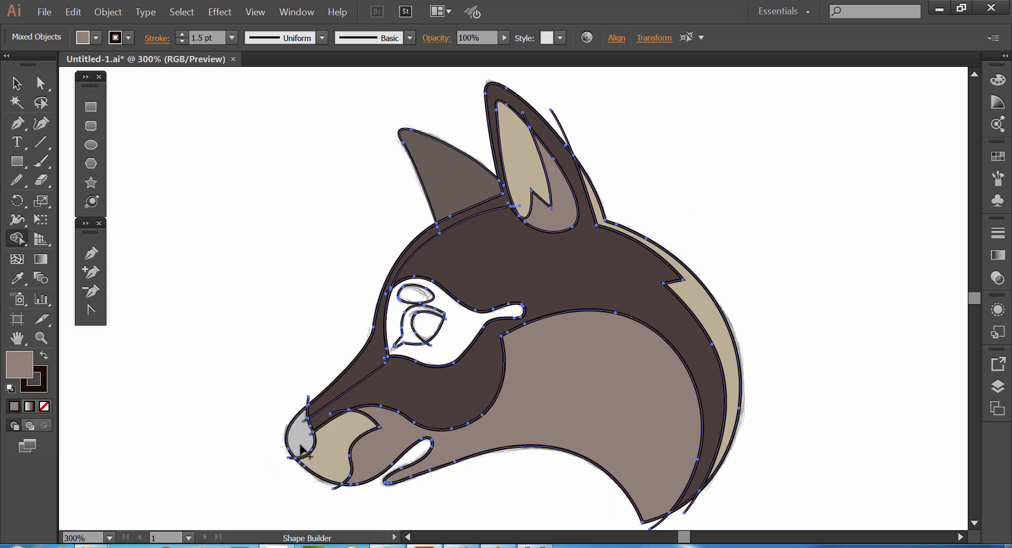
pyautogui.click(302, 448)
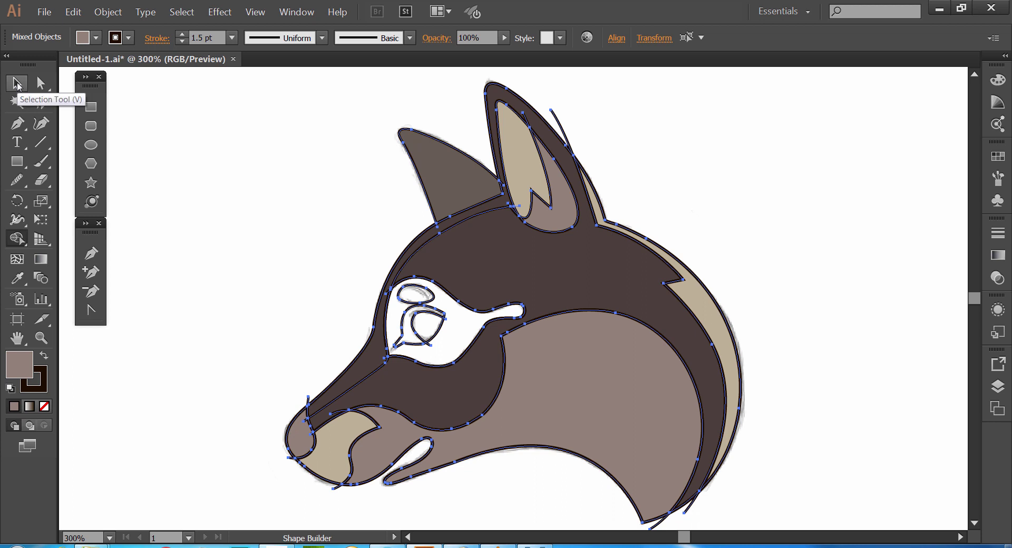
# Fill the marking around the eye with reddish brown and the eye area around the iris with a lighter brown.
pyautogui.click(112, 41)
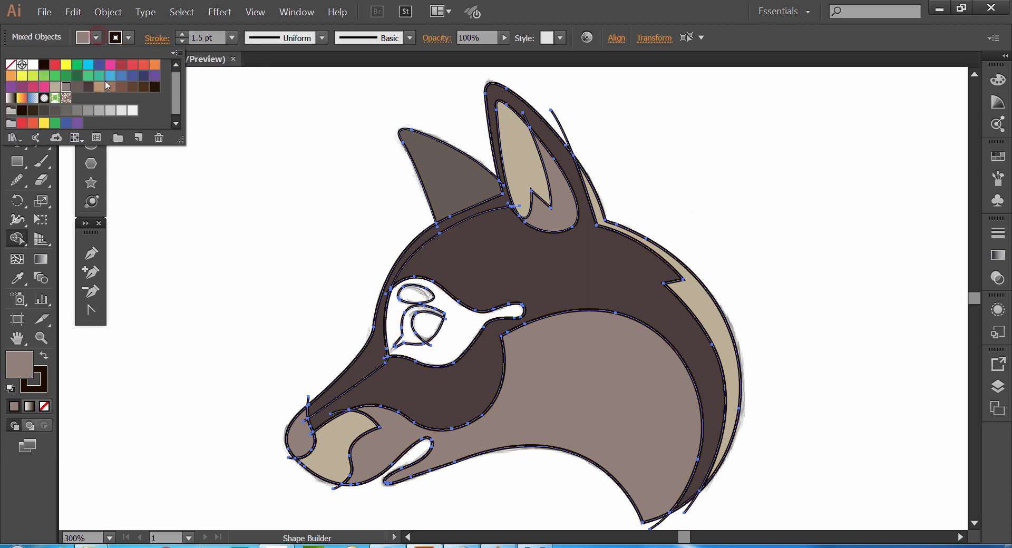
pyautogui.click(120, 94)
pyautogui.click(241, 167)
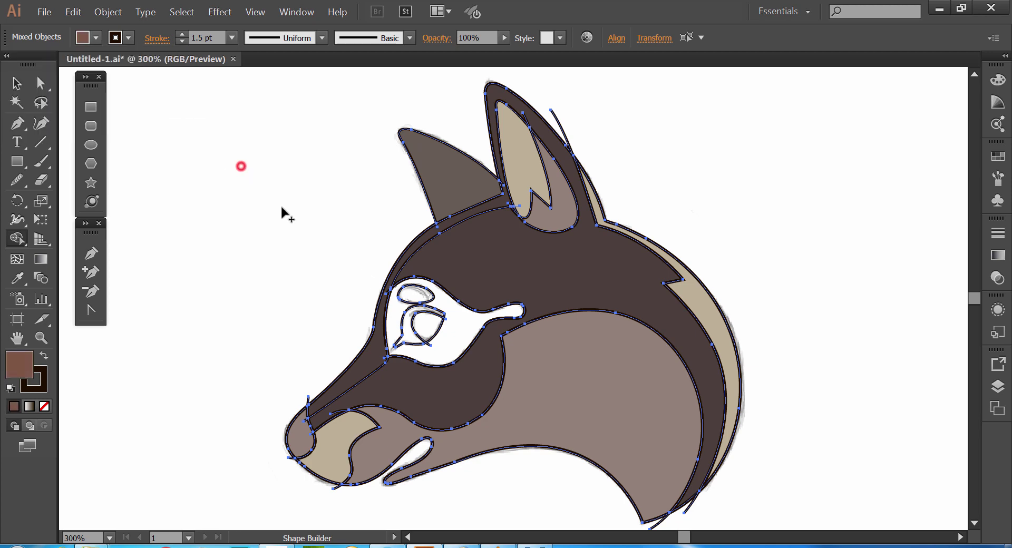
pyautogui.click(468, 335)
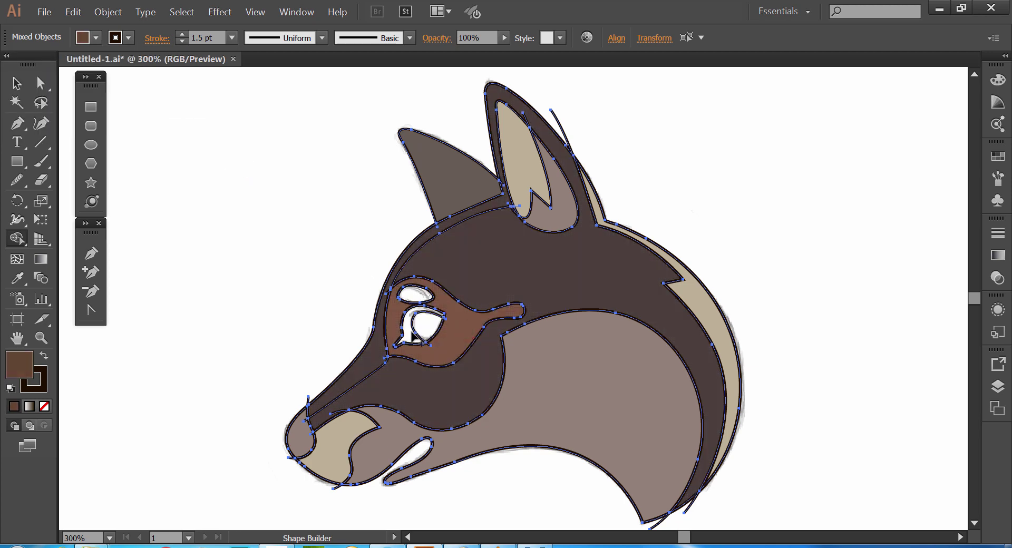
pyautogui.press('Right')
pyautogui.click(411, 335)
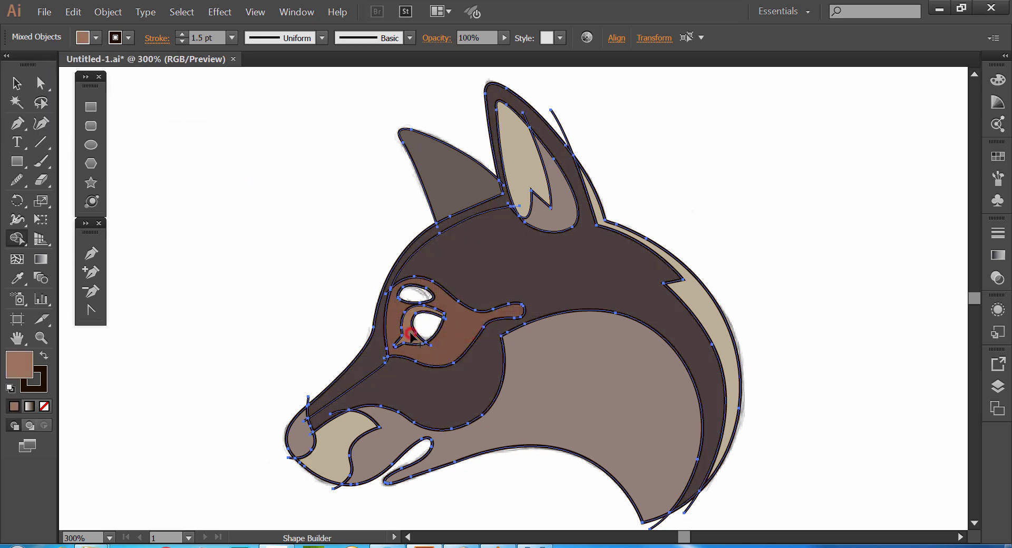
# Fill the eye area around the iris with tan and the iris with medium brown.
pyautogui.press('Right')
pyautogui.click(412, 337)
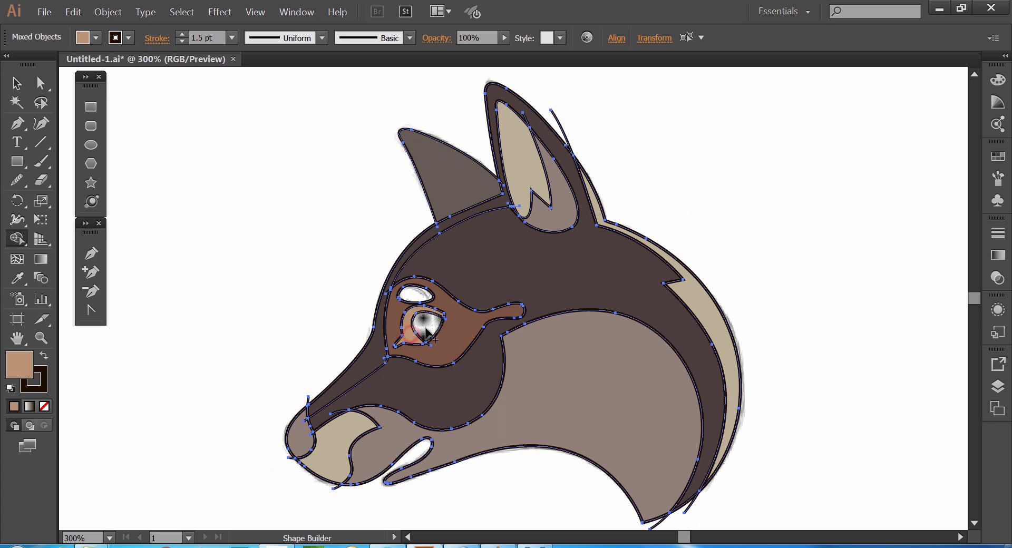
pyautogui.press('Left')
pyautogui.press('Right')
pyautogui.press('Left')
pyautogui.click(424, 327)
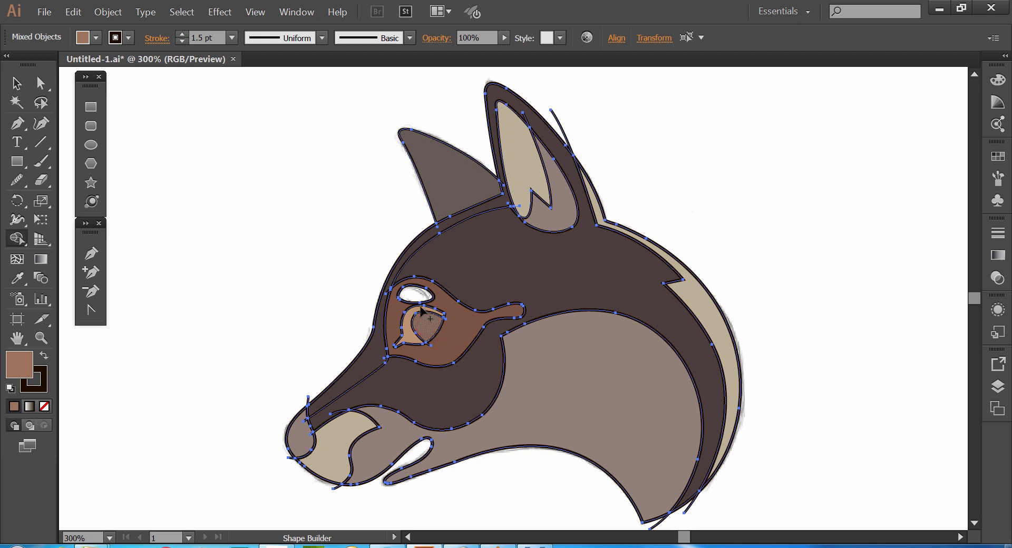
# Fill the small oval spot above the eye with reddish brown and deselect the artwork.
pyautogui.press('Left')
pyautogui.click(416, 298)
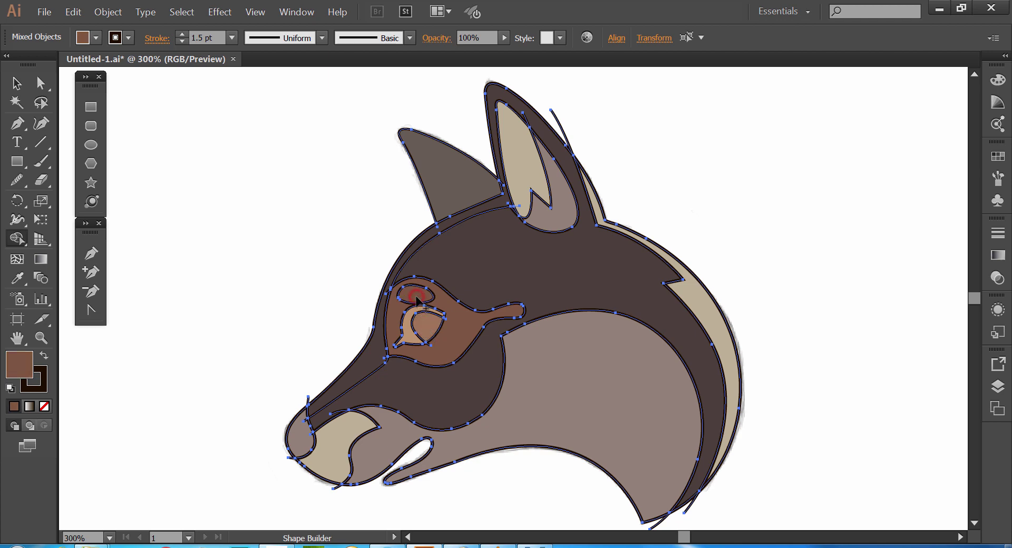
pyautogui.click(16, 83)
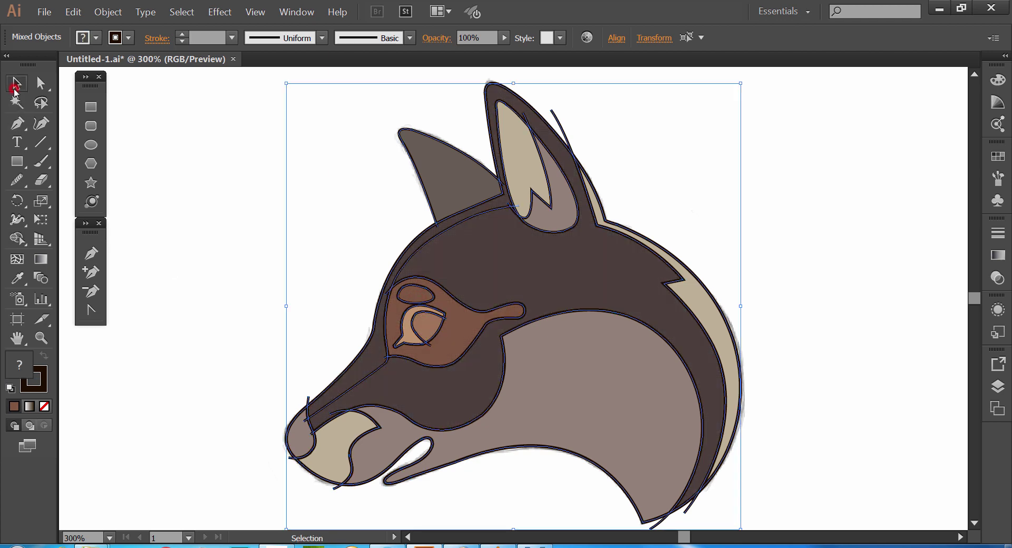
pyautogui.click(196, 168)
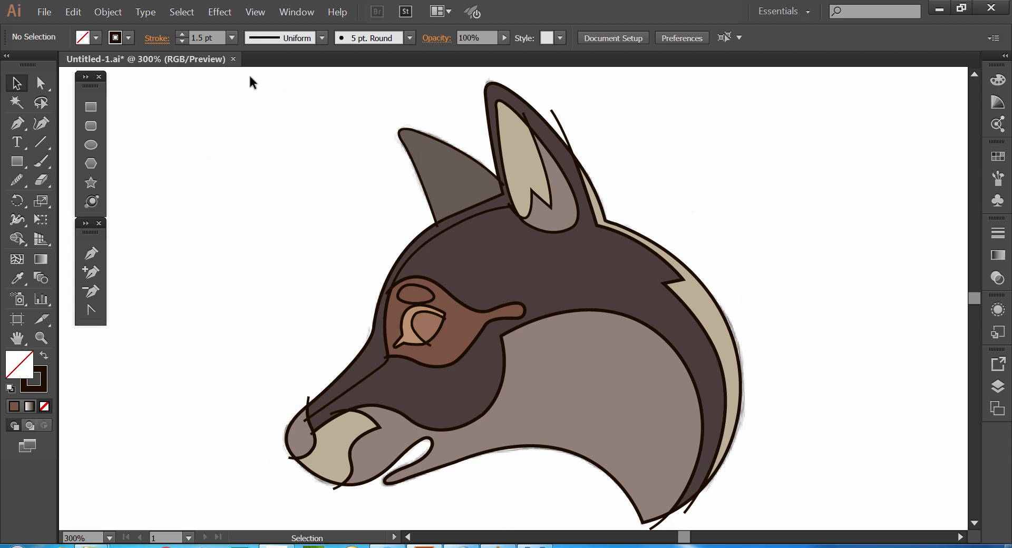
pyautogui.moveTo(251, 78); pyautogui.dragTo(819, 518)
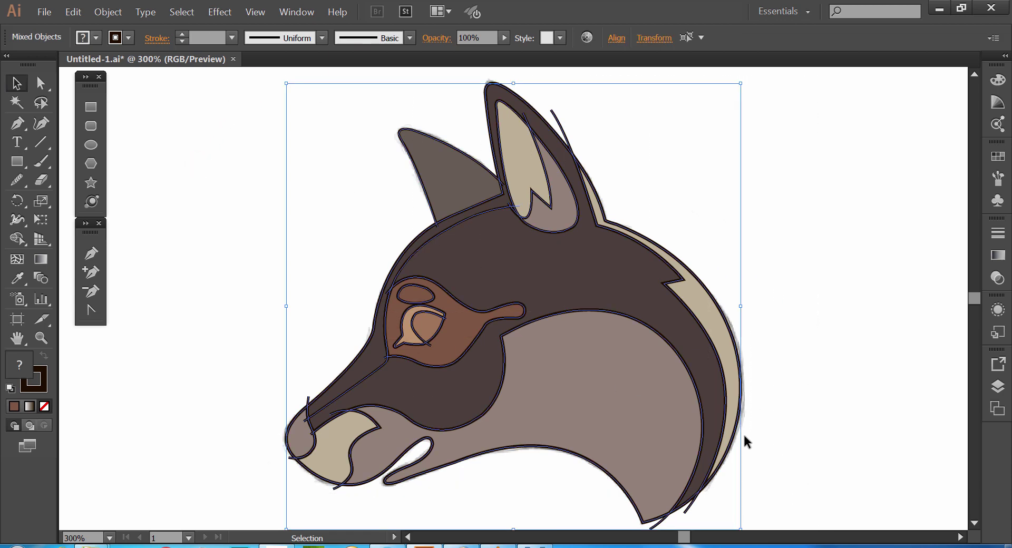
pyautogui.keyDown('shift'); pyautogui.click(461, 223); pyautogui.keyUp('shift')
pyautogui.click(385, 264)
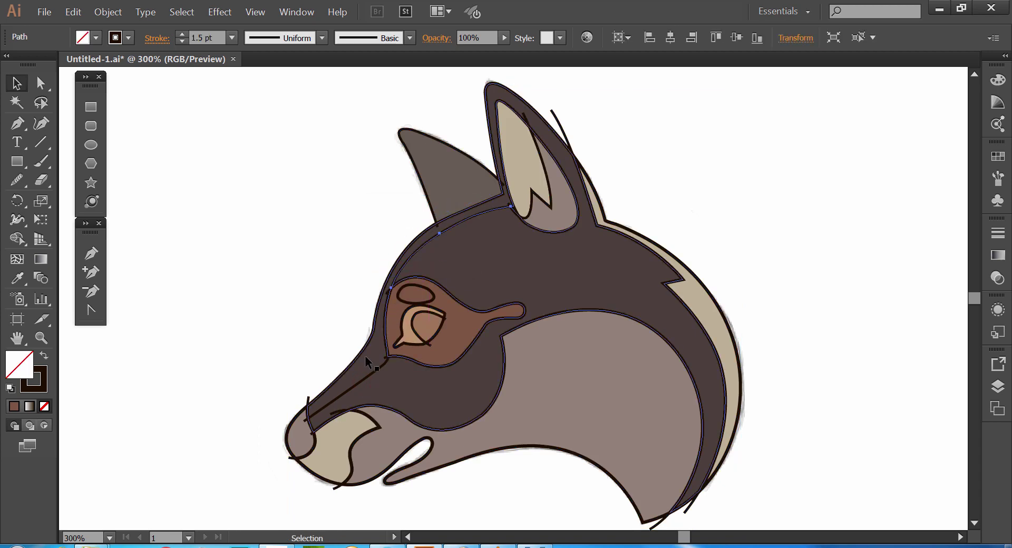
pyautogui.click(286, 225)
# Select the whole head artwork and set its stroke to none.
pyautogui.moveTo(240, 86); pyautogui.dragTo(805, 524)
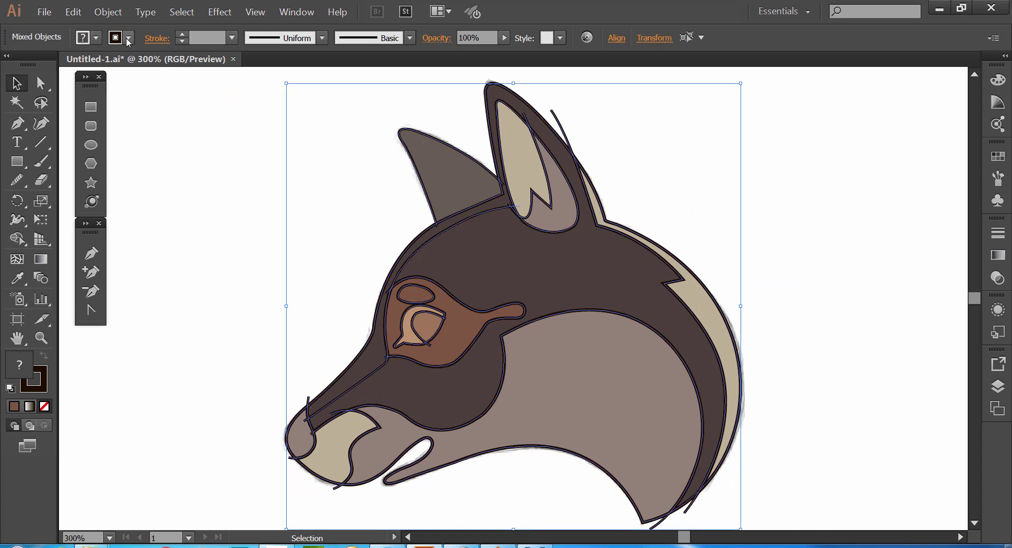
pyautogui.click(128, 38)
pyautogui.click(10, 65)
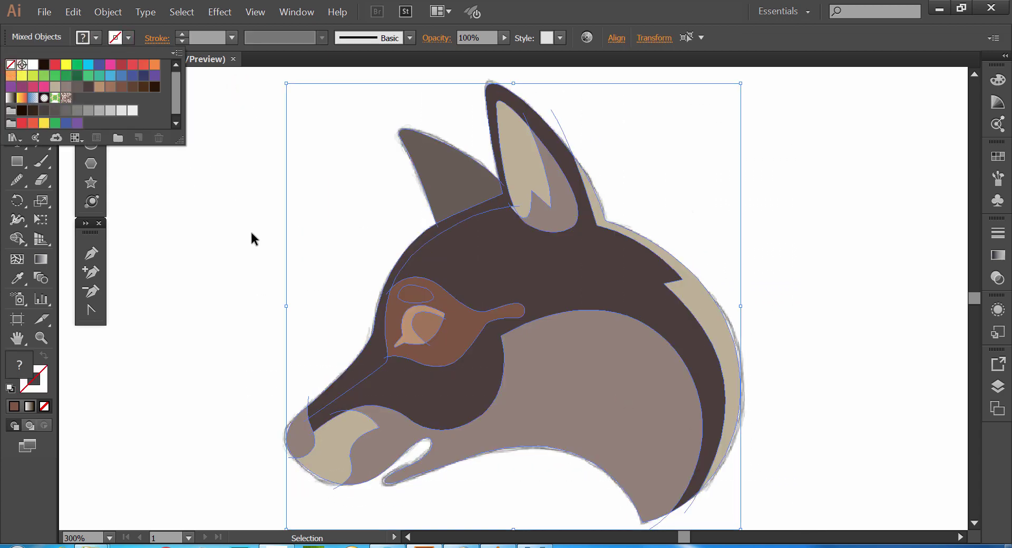
pyautogui.click(235, 234)
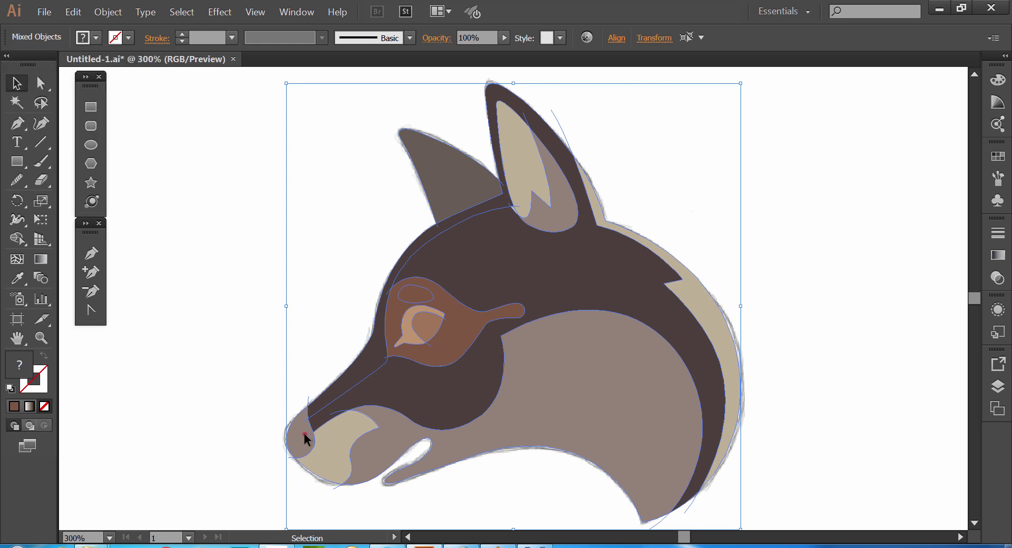
# Exclude every filled region from the selection, keeping only the leftover unfilled paths, and clear them.
pyautogui.keyDown('shift'); pyautogui.click(305, 435); pyautogui.keyUp('shift')
pyautogui.keyDown('shift'); pyautogui.click(422, 401); pyautogui.keyUp('shift')
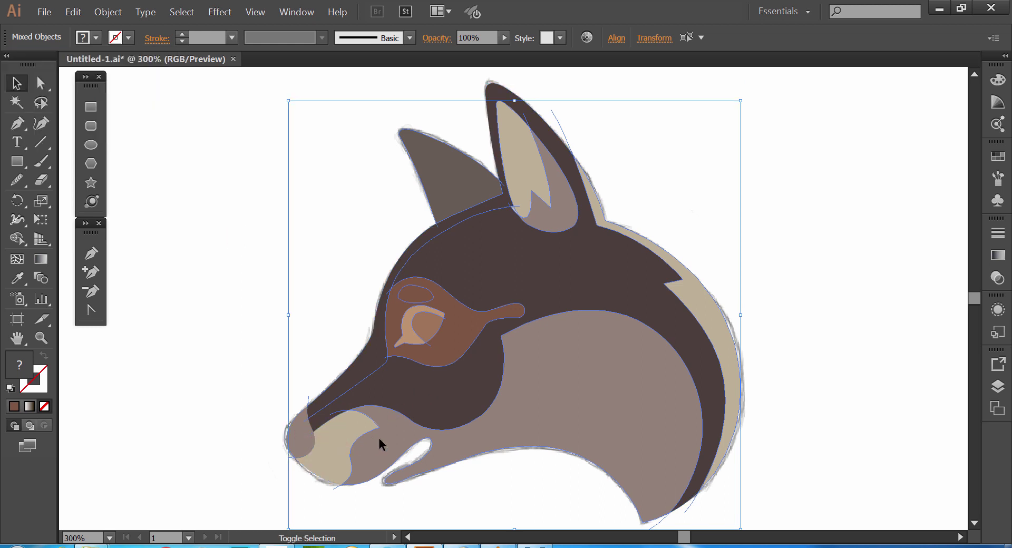
pyautogui.keyDown('shift'); pyautogui.click(722, 352); pyautogui.keyUp('shift')
pyautogui.keyDown('shift'); pyautogui.click(453, 336); pyautogui.keyUp('shift')
pyautogui.keyDown('shift'); pyautogui.click(428, 327); pyautogui.keyUp('shift')
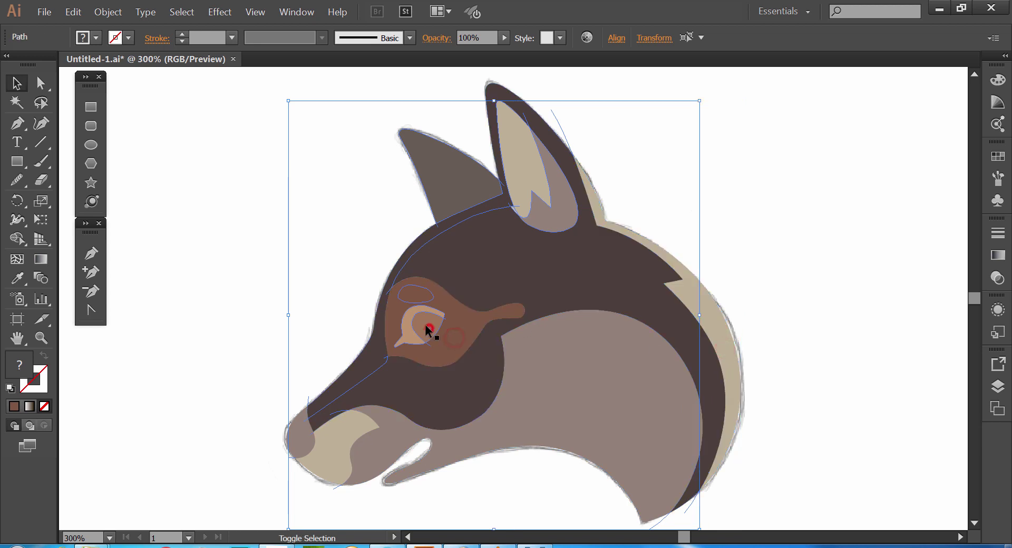
pyautogui.keyDown('shift'); pyautogui.click(405, 321); pyautogui.keyUp('shift')
pyautogui.keyDown('shift'); pyautogui.click(420, 297); pyautogui.keyUp('shift')
pyautogui.keyDown('shift'); pyautogui.click(451, 190); pyautogui.keyUp('shift')
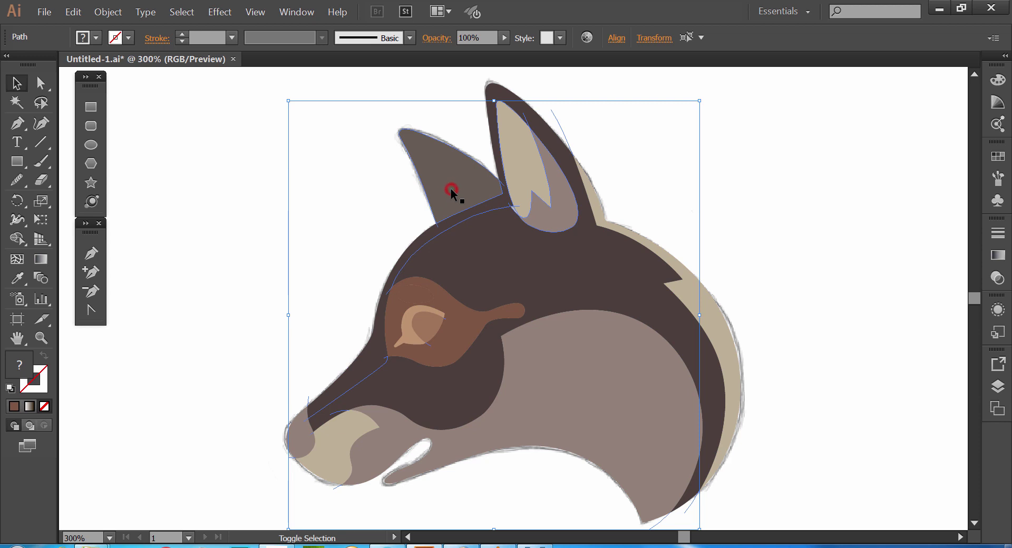
pyautogui.keyDown('shift'); pyautogui.click(531, 163); pyautogui.keyUp('shift')
pyautogui.keyDown('shift'); pyautogui.click(564, 191); pyautogui.keyUp('shift')
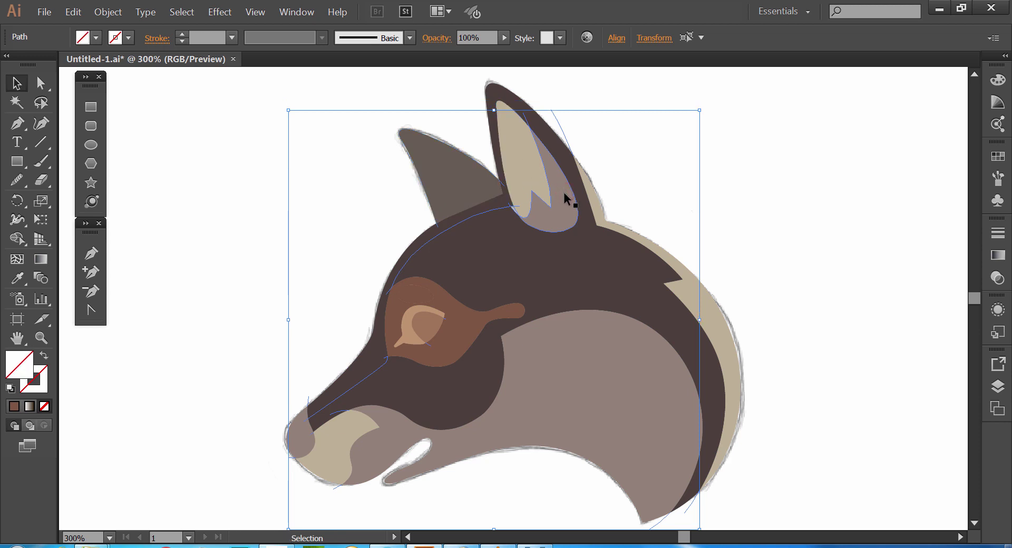
pyautogui.hotkey('ctrl', 'shift', 'a')
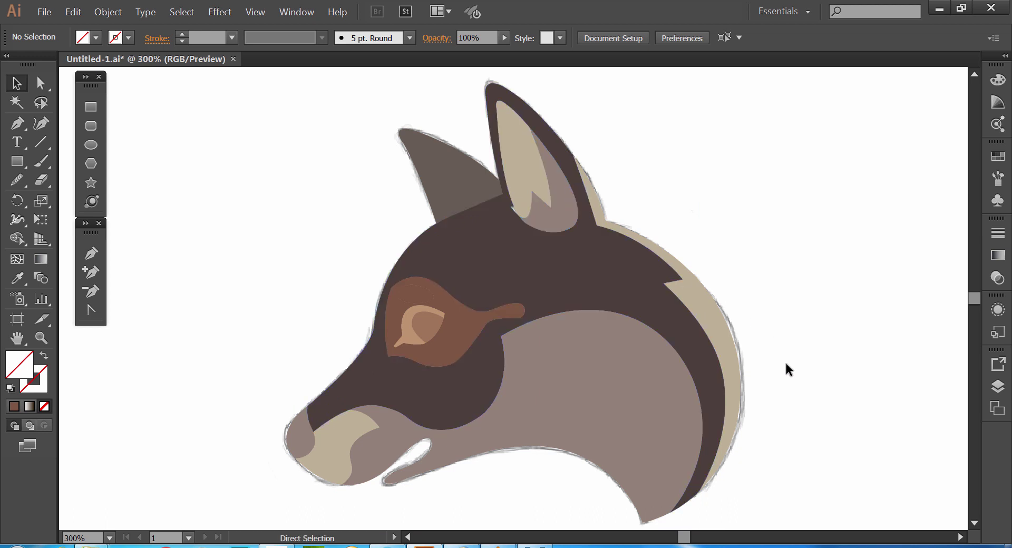
# Delete the pencil sketch behind the coloured head.
pyautogui.hotkey('ctrl', '1')
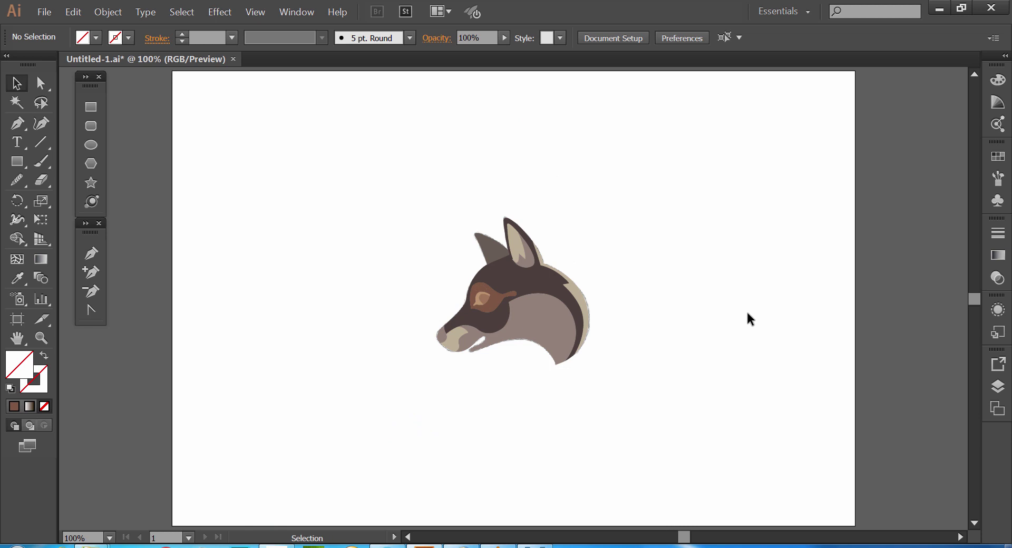
pyautogui.click(677, 377)
pyautogui.moveTo(632, 388); pyautogui.dragTo(390, 390)
pyautogui.click(550, 421)
pyautogui.moveTo(268, 460); pyautogui.dragTo(285, 336)
pyautogui.press('Delete')
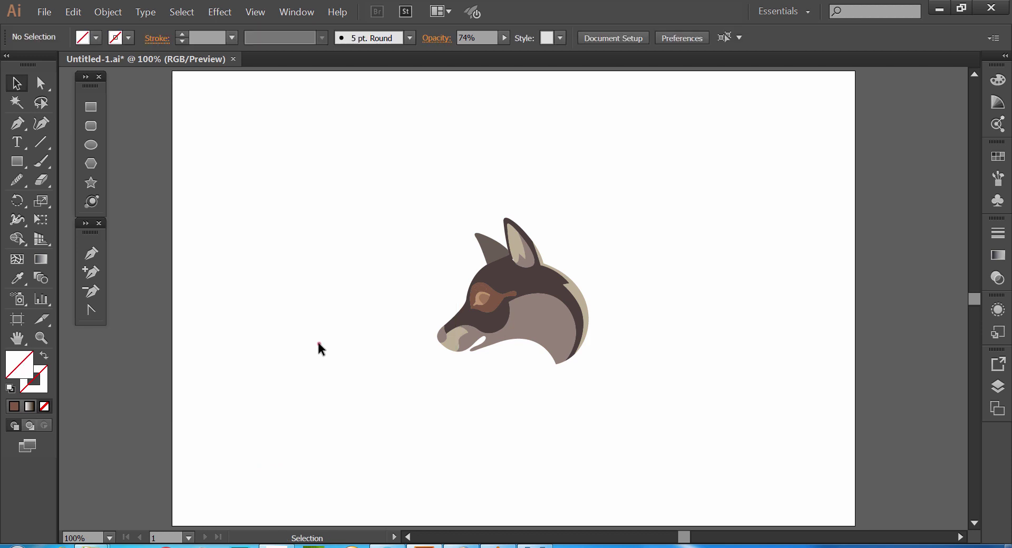
# Move the block of ten colour sample squares from outside the artboard to beside the back of the head.
pyautogui.click(318, 344)
pyautogui.moveTo(152, 207); pyautogui.dragTo(635, 342)
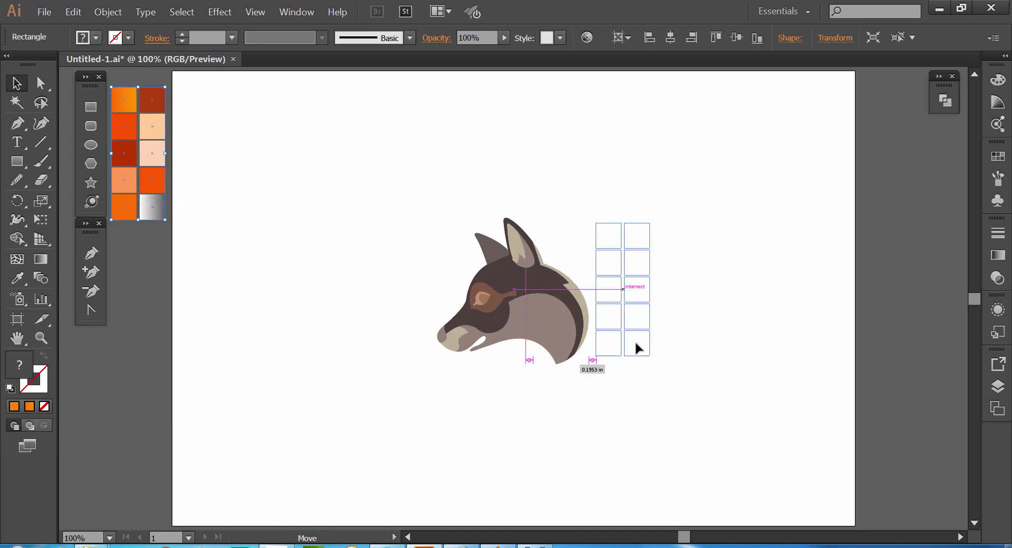
pyautogui.hotkey('ctrl', 'space')
pyautogui.moveTo(568, 304); pyautogui.dragTo(719, 379)
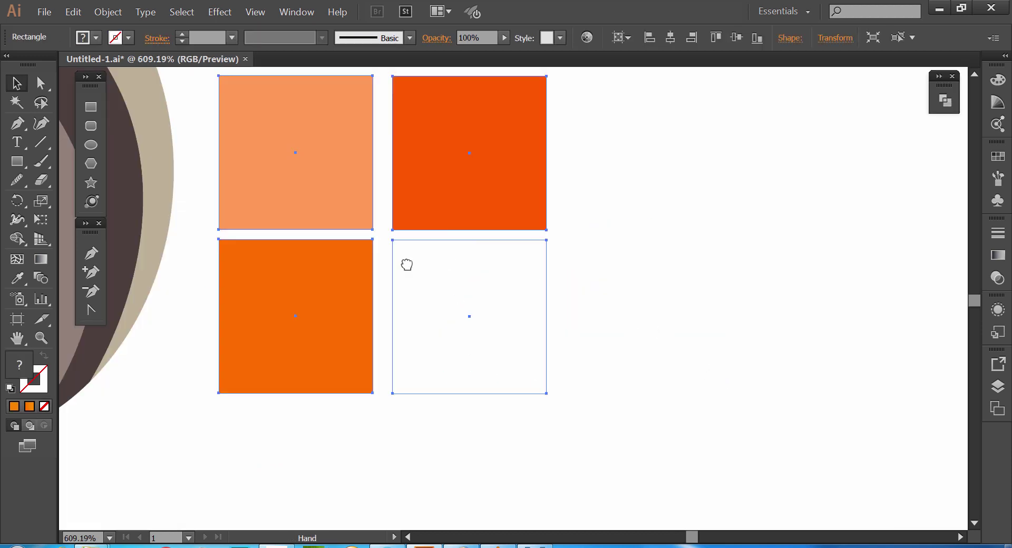
pyautogui.moveTo(407, 264); pyautogui.dragTo(686, 344)
pyautogui.hotkey('ctrl', '-')
pyautogui.hotkey('ctrl', '-')
pyautogui.hotkey('ctrl', '-')
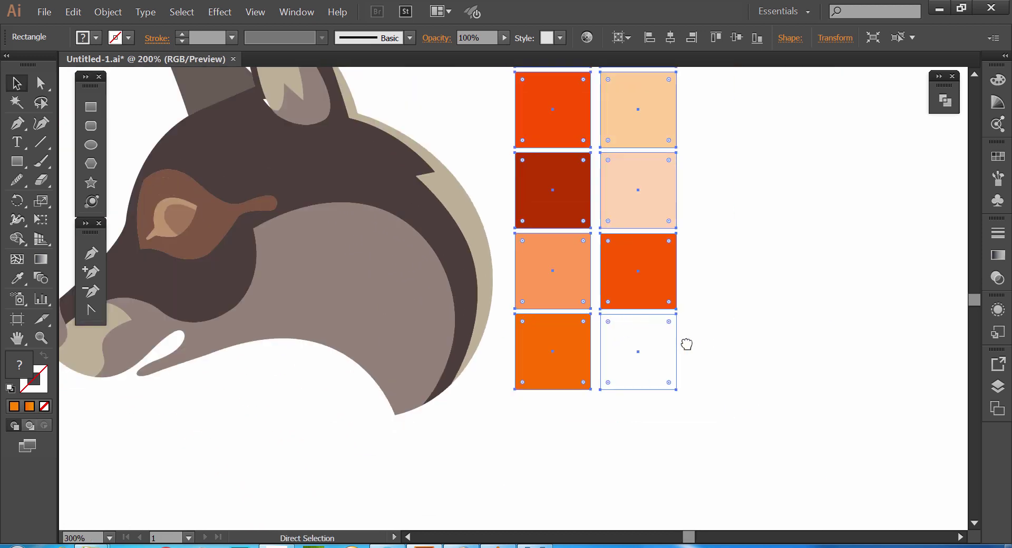
pyautogui.moveTo(437, 255); pyautogui.dragTo(440, 281)
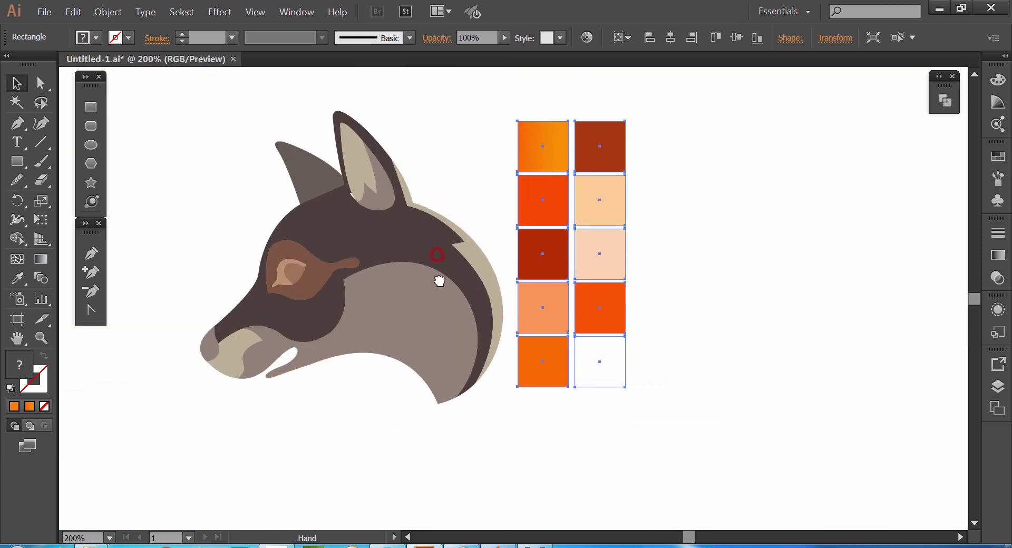
# Fill the main head shape with the sampled orange gradient and redirect it to run upward from the jaw to the ear.
pyautogui.click(325, 290)
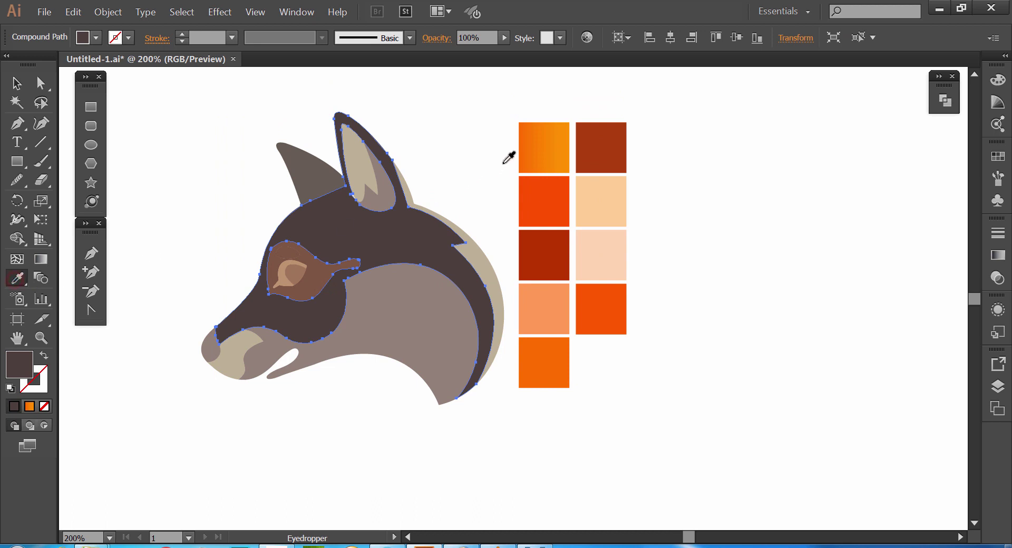
pyautogui.click(532, 158)
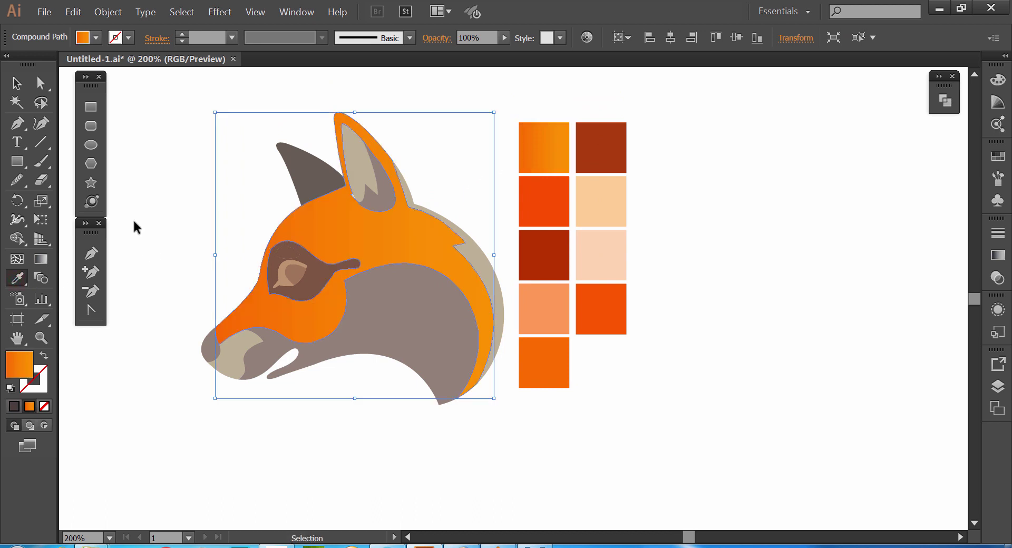
pyautogui.press('g')
pyautogui.moveTo(326, 351)
pyautogui.mouseDown()
pyautogui.moveTo(330, 204)
pyautogui.moveTo(356, 211)
pyautogui.moveTo(331, 185)
pyautogui.moveTo(369, 190)
pyautogui.mouseUp()
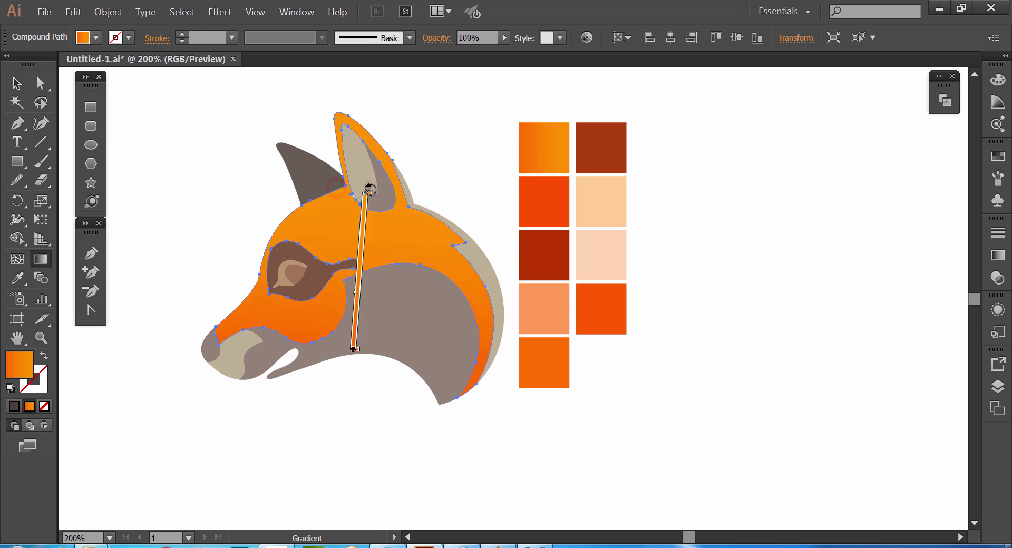
pyautogui.press('v')
pyautogui.click(443, 148)
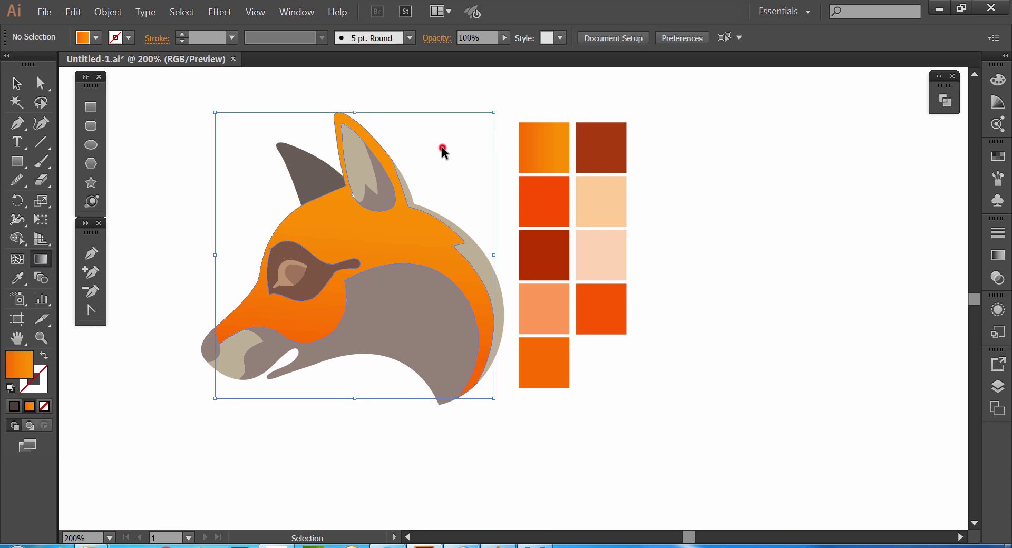
# Fill the marking around the eye with the sampled bright red-orange and the area around the iris with dark red.
pyautogui.click(320, 289)
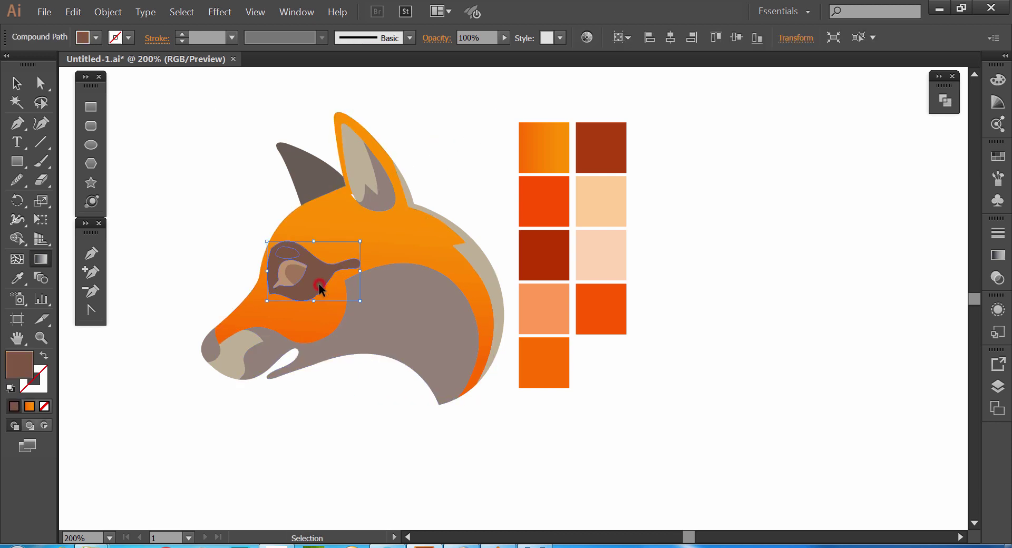
pyautogui.click(17, 279)
pyautogui.click(553, 222)
pyautogui.press('v')
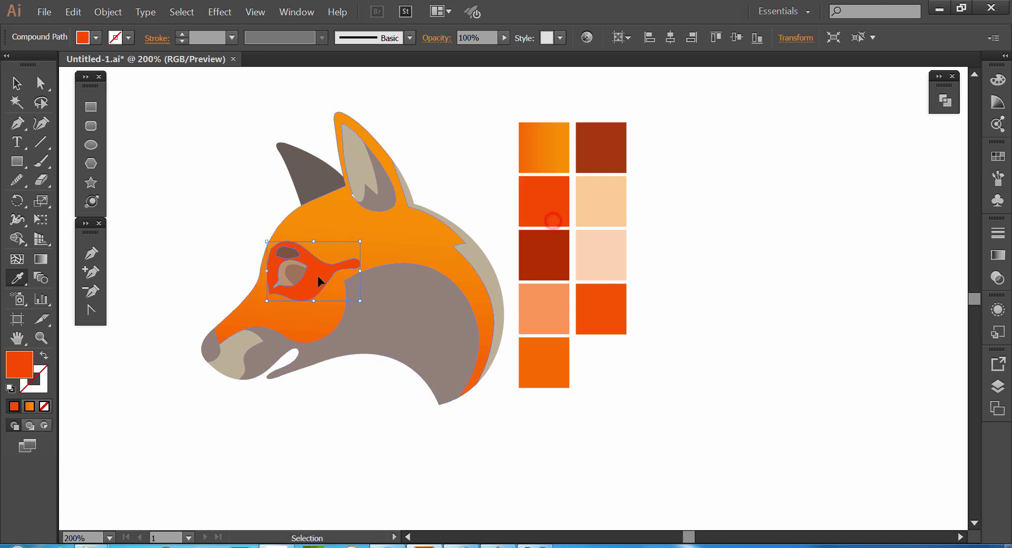
pyautogui.keyDown('ctrl'); pyautogui.click(283, 283); pyautogui.keyUp('ctrl')
pyautogui.click(537, 270)
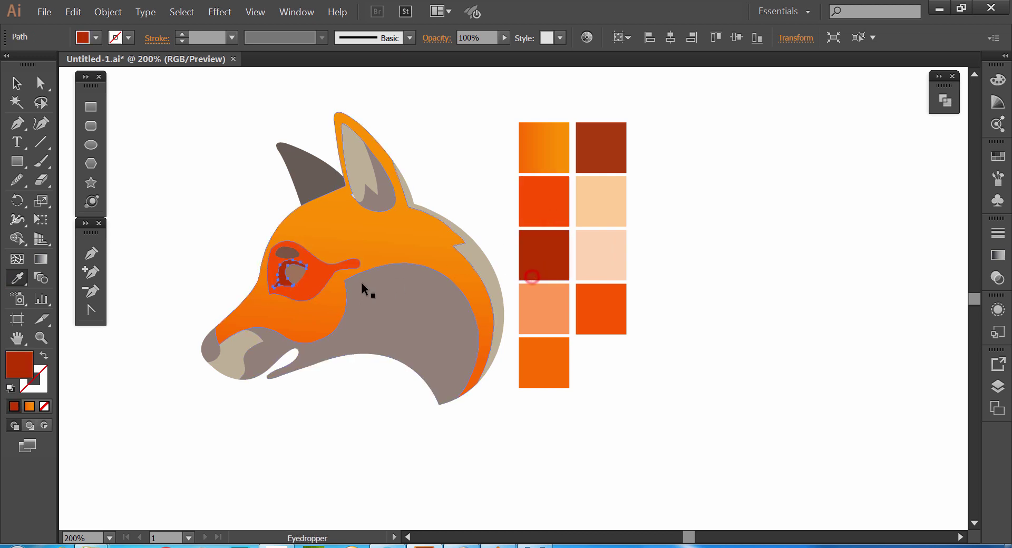
# Fill the iris with white and the oval spot above the eye with the sampled light orange.
pyautogui.keyDown('ctrl'); pyautogui.click(292, 272); pyautogui.keyUp('ctrl')
pyautogui.click(482, 228)
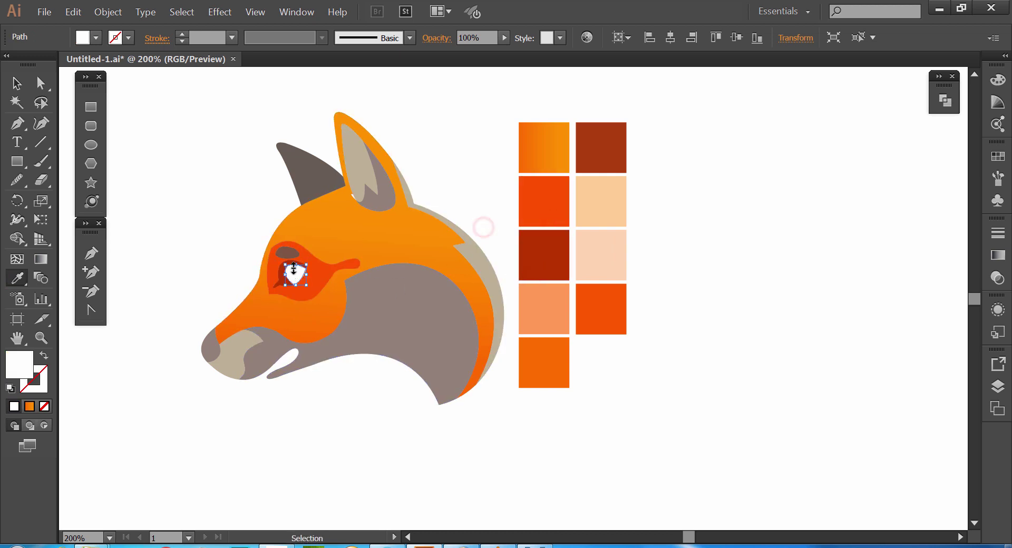
pyautogui.keyDown('ctrl'); pyautogui.click(287, 255); pyautogui.keyUp('ctrl')
pyautogui.click(546, 303)
pyautogui.keyDown('ctrl'); pyautogui.click(413, 444); pyautogui.keyUp('ctrl')
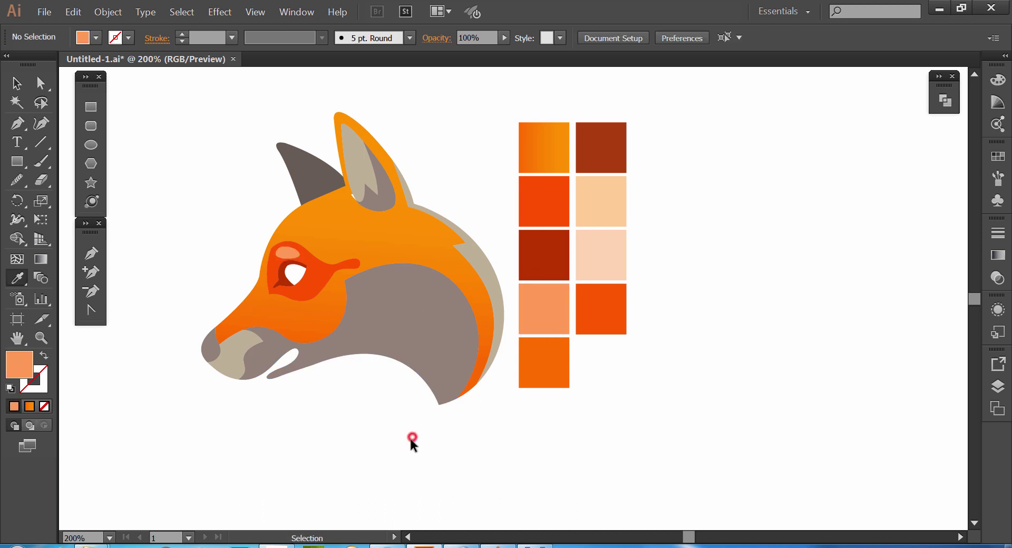
# Fill the nose with the sampled reddish brown and the cheek and neck shape with the light peach sample.
pyautogui.keyDown('ctrl'); pyautogui.click(212, 356); pyautogui.keyUp('ctrl')
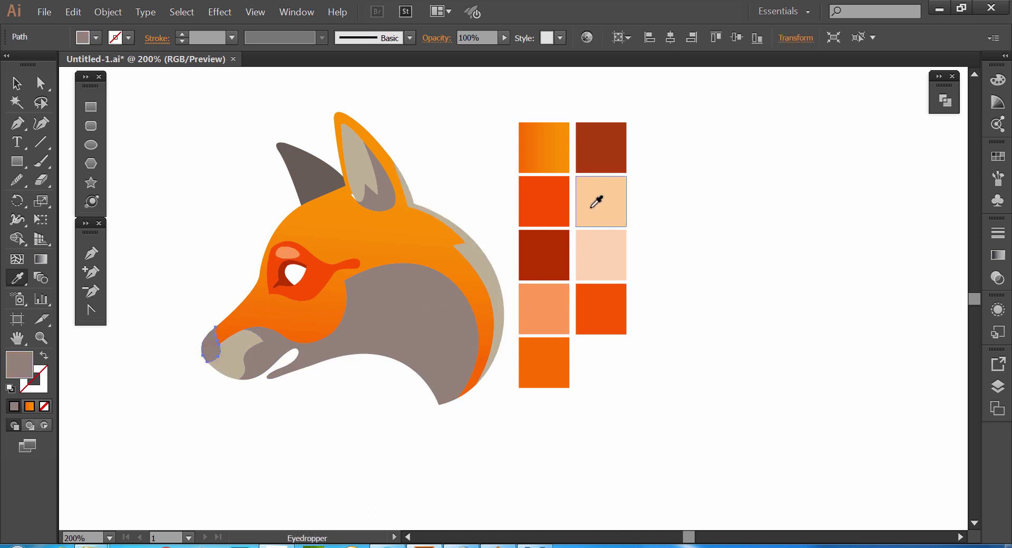
pyautogui.click(609, 148)
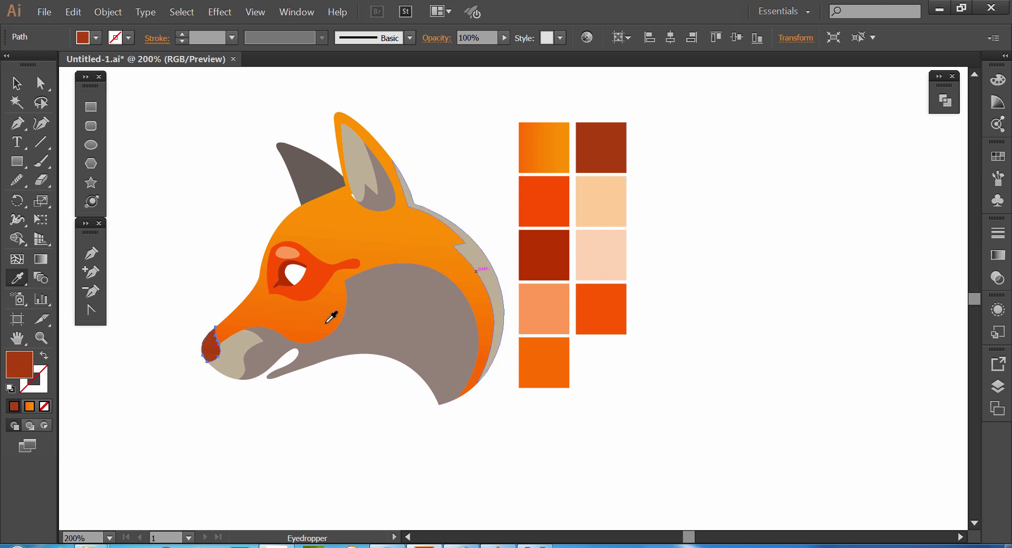
pyautogui.press('ctrl')
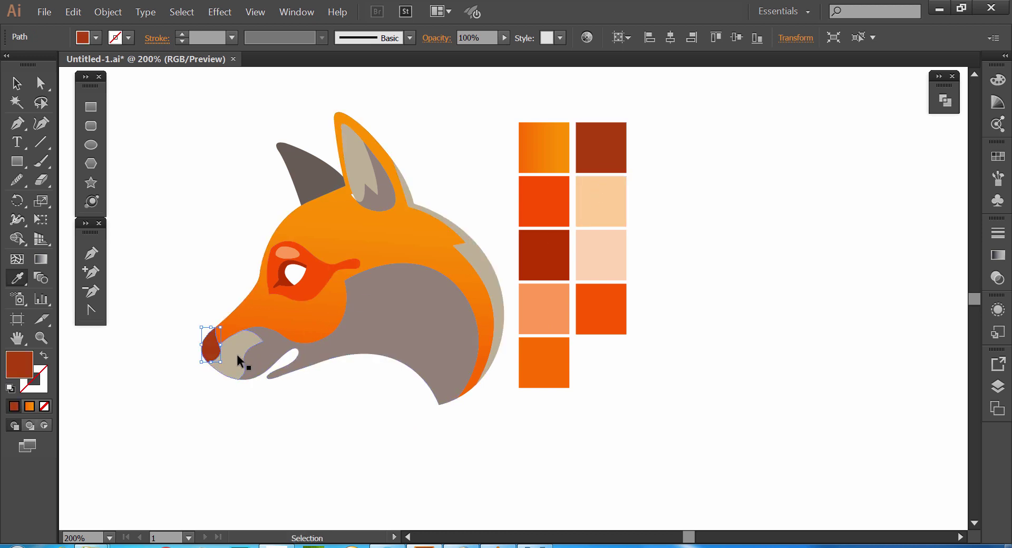
pyautogui.keyDown('ctrl'); pyautogui.click(265, 350); pyautogui.keyUp('ctrl')
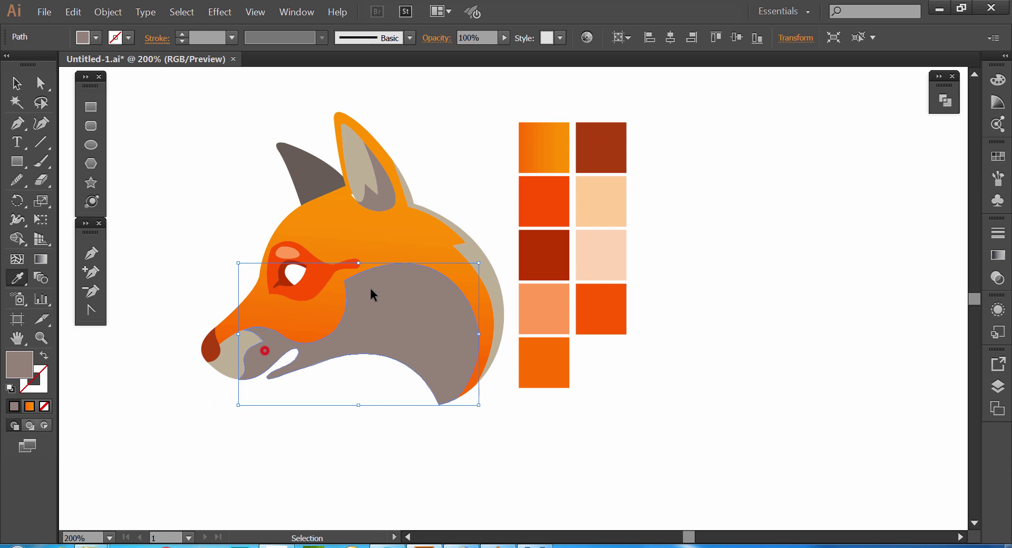
pyautogui.click(616, 211)
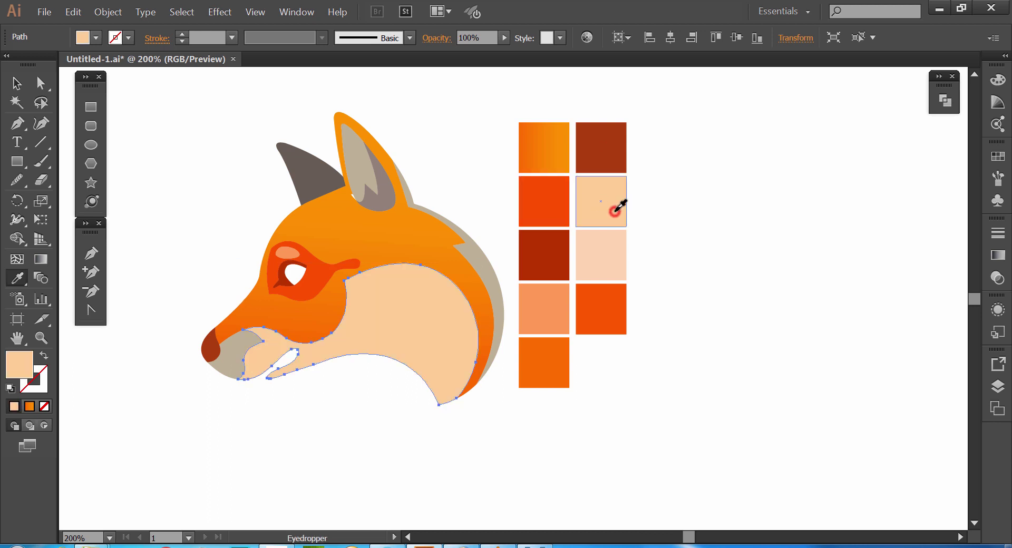
# Fill the muzzle shape with the pale pink sample and the strip along the back of the head with the red-orange sample.
pyautogui.keyDown('ctrl'); pyautogui.click(228, 364); pyautogui.keyUp('ctrl')
pyautogui.click(601, 260)
pyautogui.keyDown('ctrl'); pyautogui.click(272, 489); pyautogui.keyUp('ctrl')
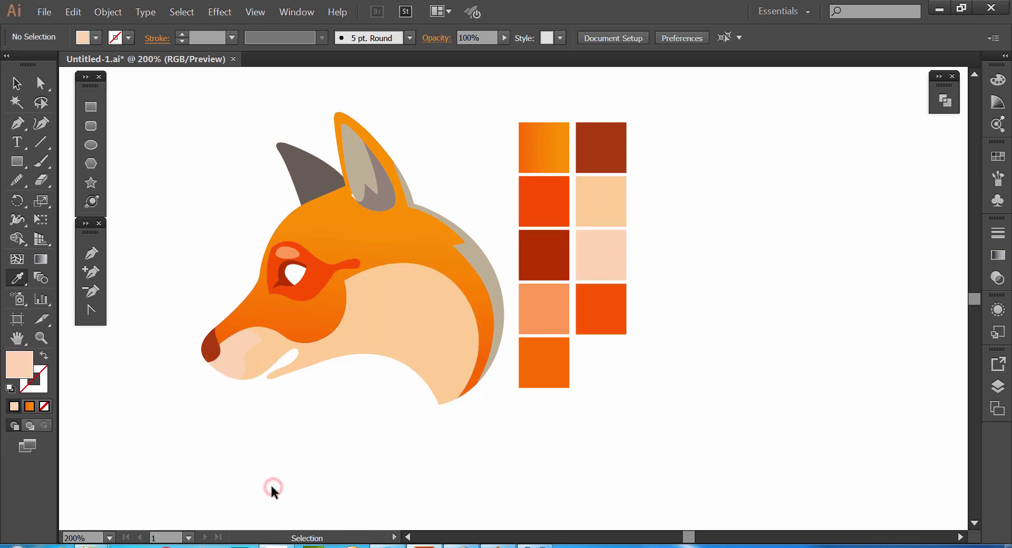
pyautogui.keyDown('ctrl'); pyautogui.click(485, 267); pyautogui.keyUp('ctrl')
pyautogui.click(589, 331)
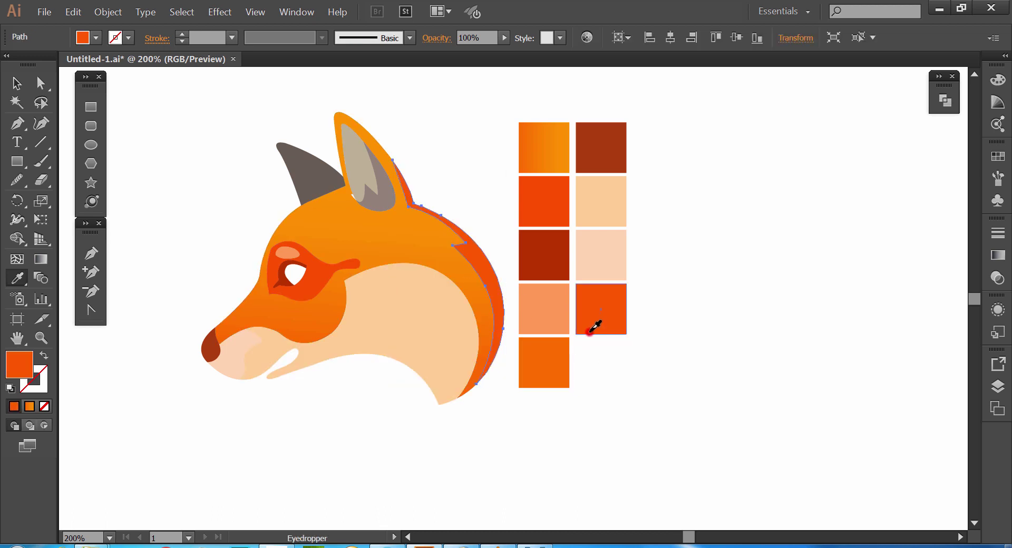
# Fill the shaded part of the near inner ear with the sampled red-orange and its front part with the sampled orange.
pyautogui.keyDown('ctrl'); pyautogui.click(376, 201); pyautogui.keyUp('ctrl')
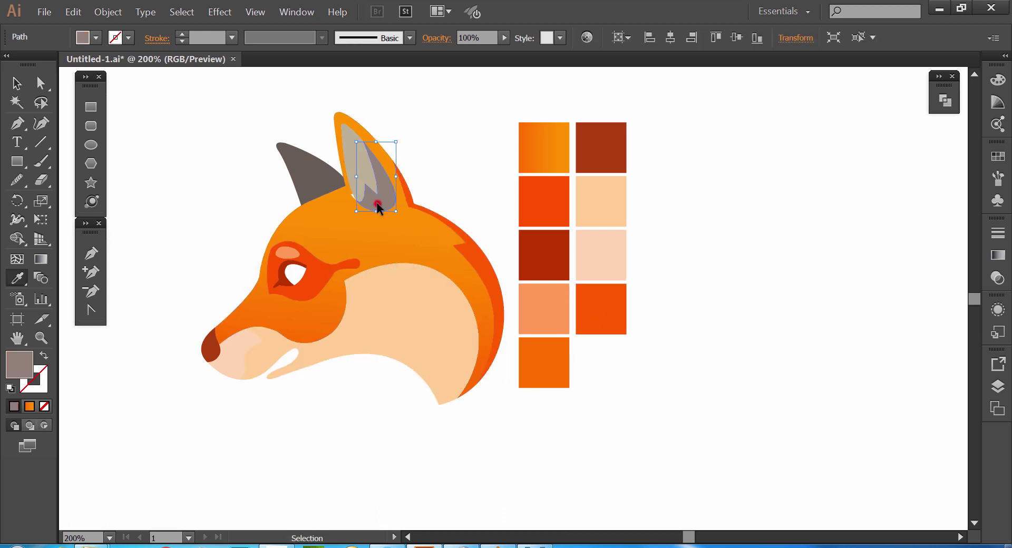
pyautogui.click(598, 318)
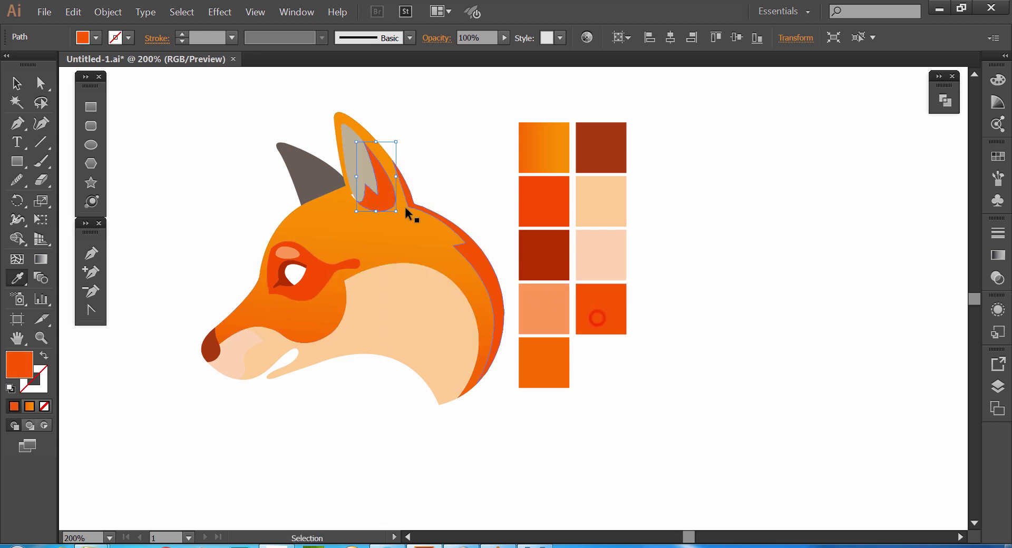
pyautogui.keyDown('ctrl'); pyautogui.click(364, 183); pyautogui.keyUp('ctrl')
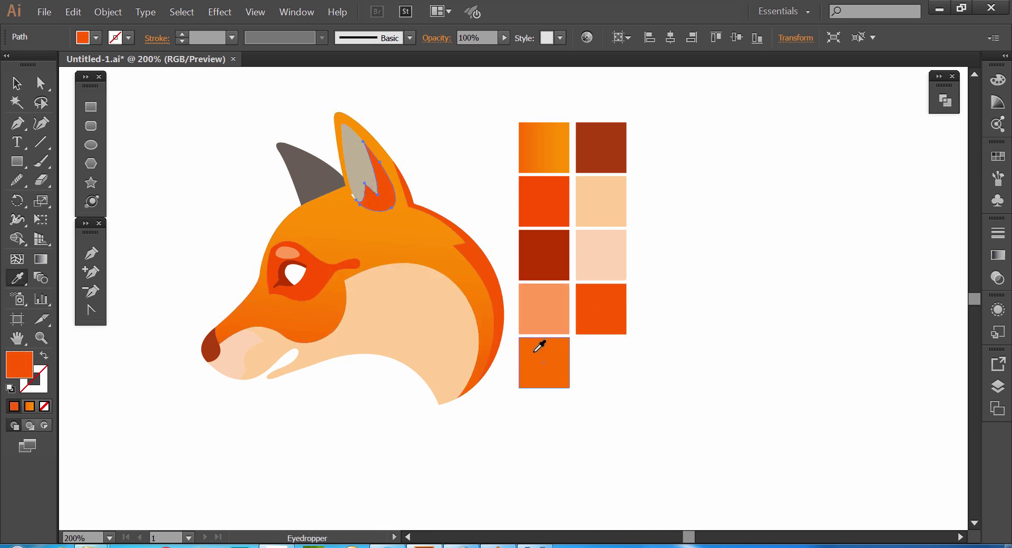
pyautogui.keyDown('ctrl'); pyautogui.click(345, 163); pyautogui.keyUp('ctrl')
pyautogui.click(540, 352)
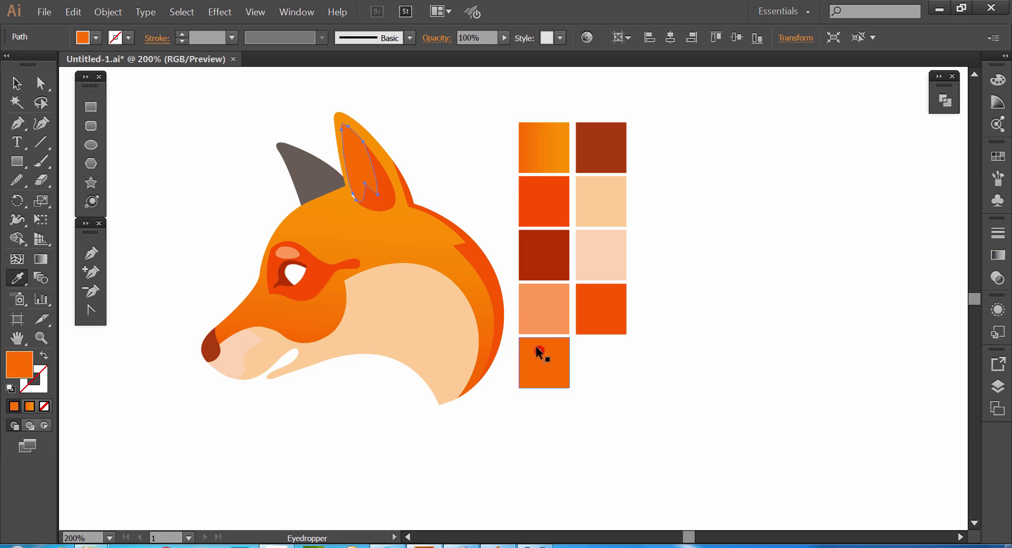
# Fill the far ear with the sampled orange gradient and redirect it to run from the ear's base to its tip.
pyautogui.keyDown('ctrl'); pyautogui.click(309, 171); pyautogui.keyUp('ctrl')
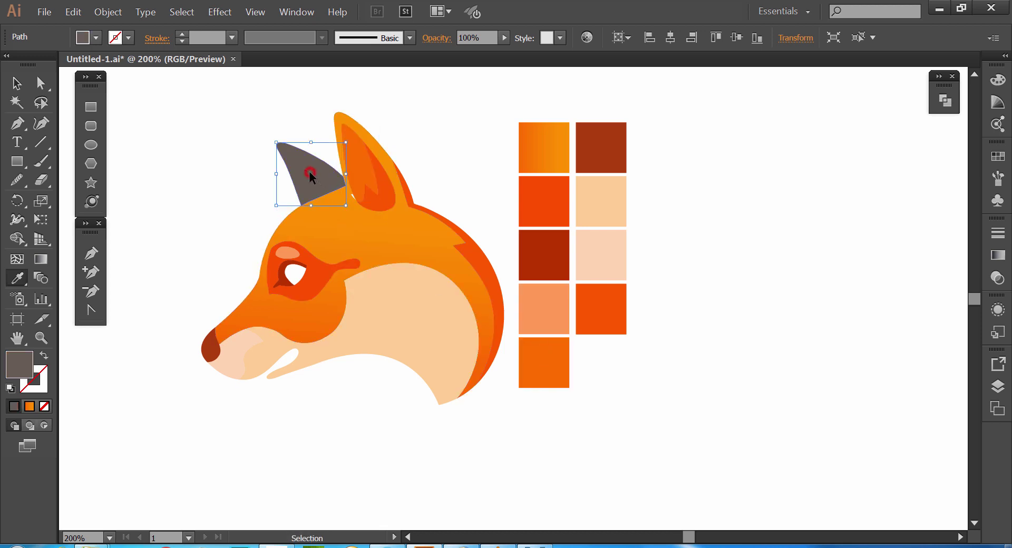
pyautogui.click(559, 162)
pyautogui.press('g')
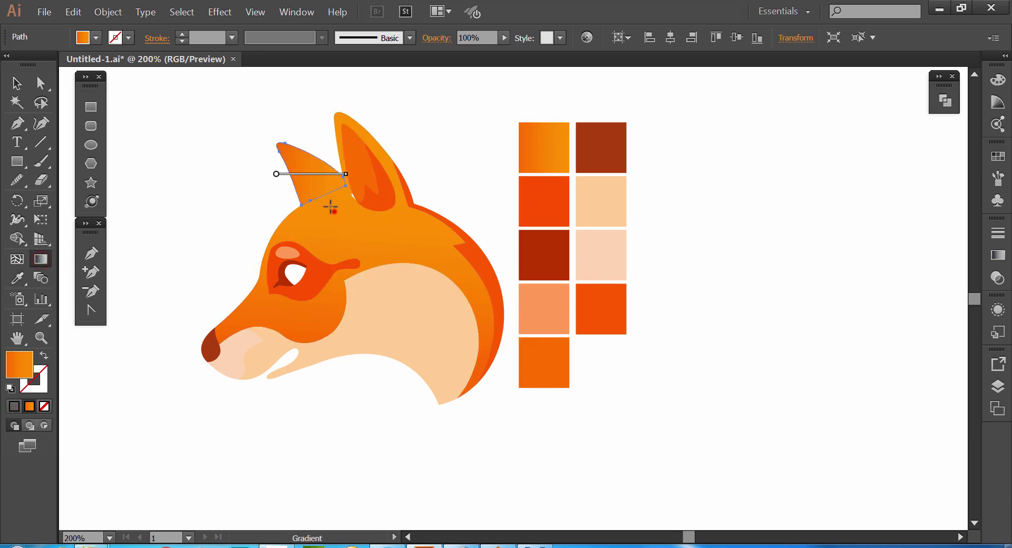
pyautogui.moveTo(333, 208)
pyautogui.mouseDown()
pyautogui.moveTo(270, 128)
pyautogui.moveTo(290, 146)
pyautogui.mouseUp()
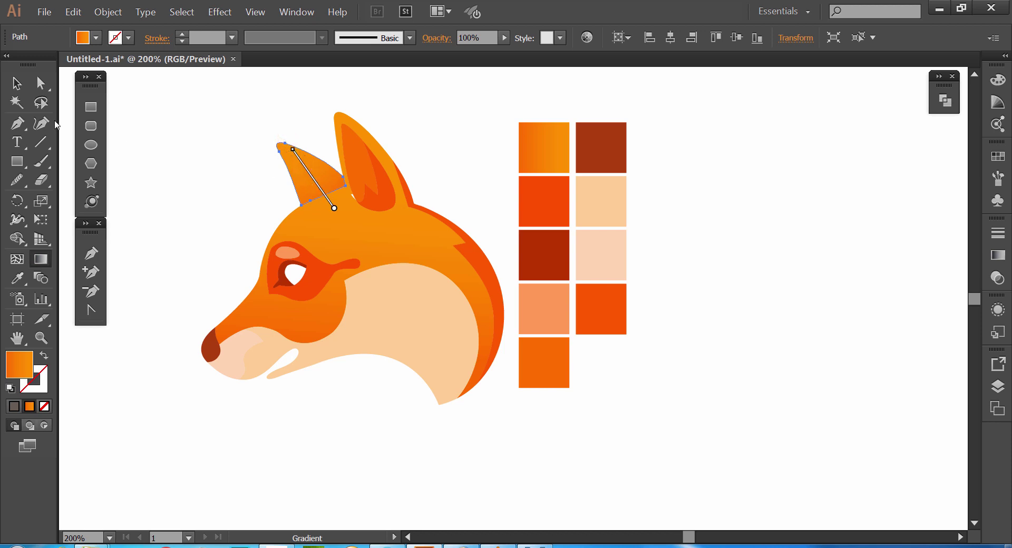
pyautogui.click(16, 83)
pyautogui.click(212, 165)
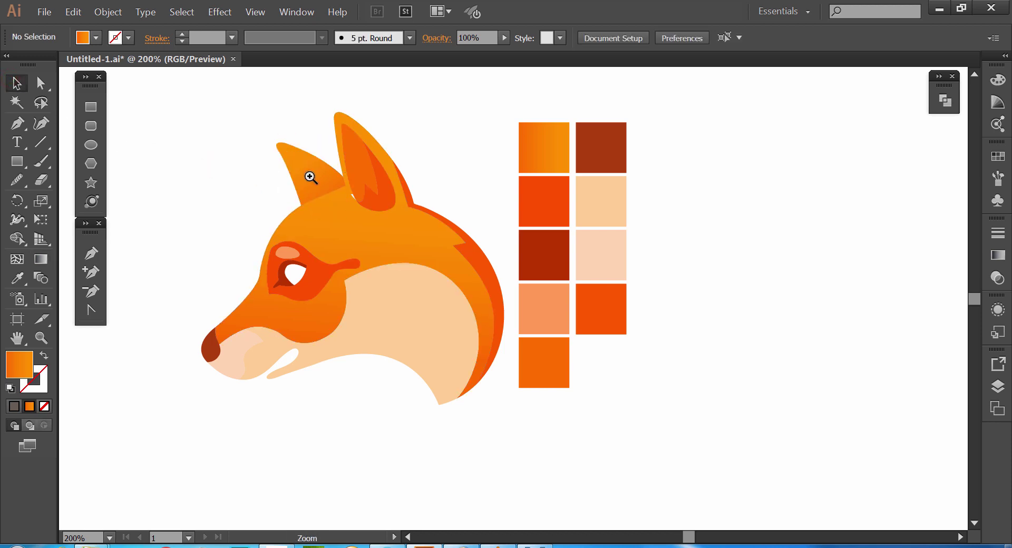
# Move the head shape's corner anchor at the base of the near ear inward to close the small white gap.
pyautogui.moveTo(314, 175); pyautogui.dragTo(669, 307)
pyautogui.moveTo(185, 181); pyautogui.dragTo(314, 231)
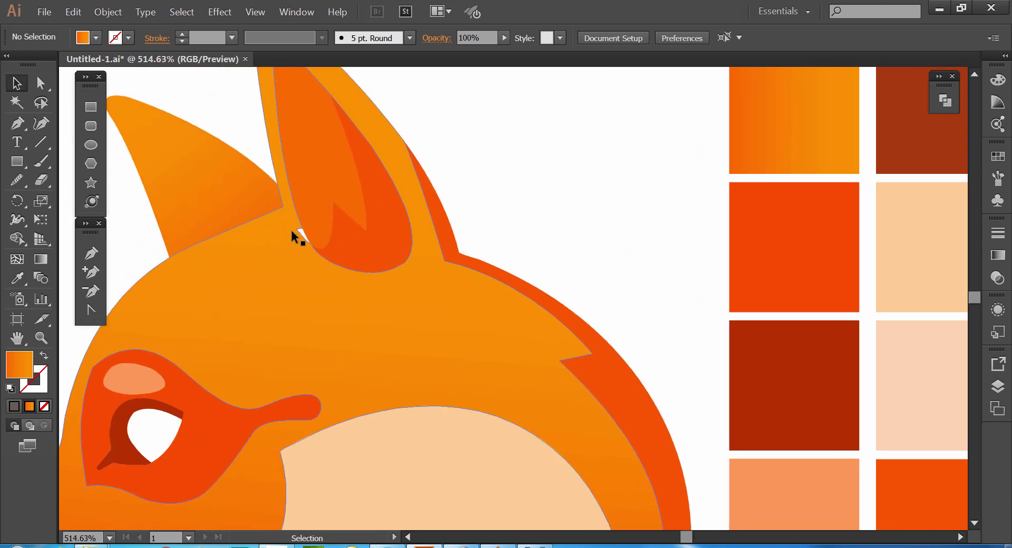
pyautogui.click(292, 232)
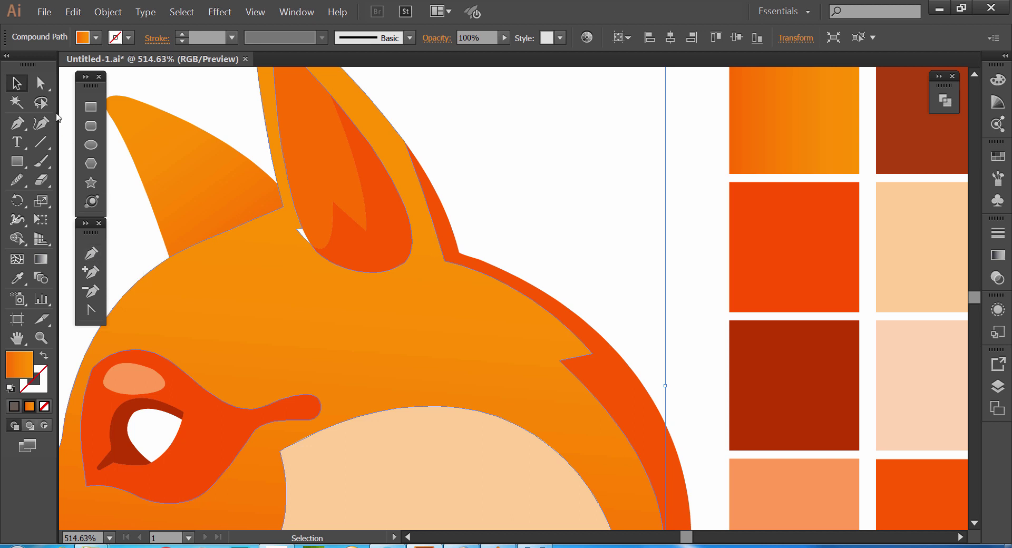
pyautogui.click(40, 83)
pyautogui.moveTo(296, 228); pyautogui.dragTo(308, 230)
pyautogui.click(531, 165)
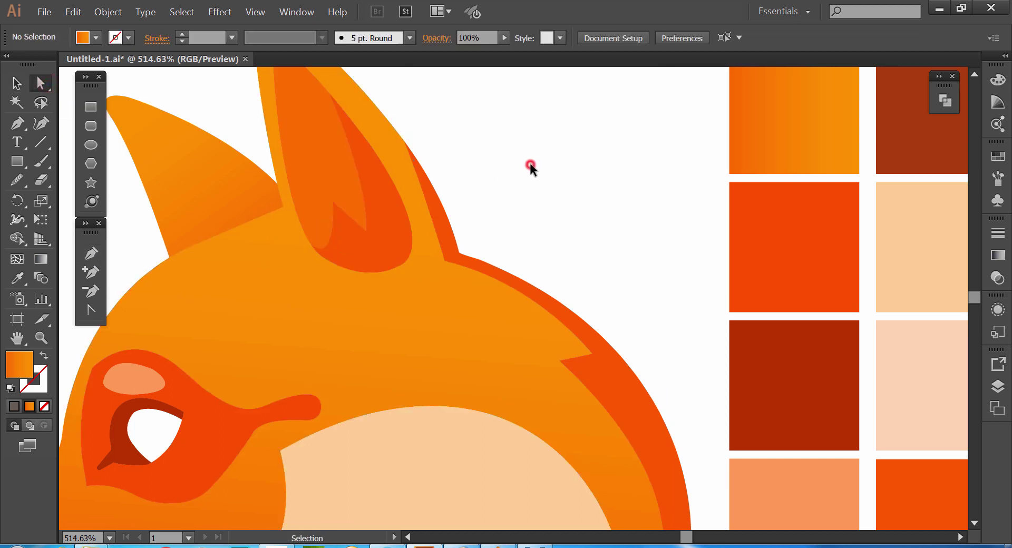
pyautogui.click(21, 86)
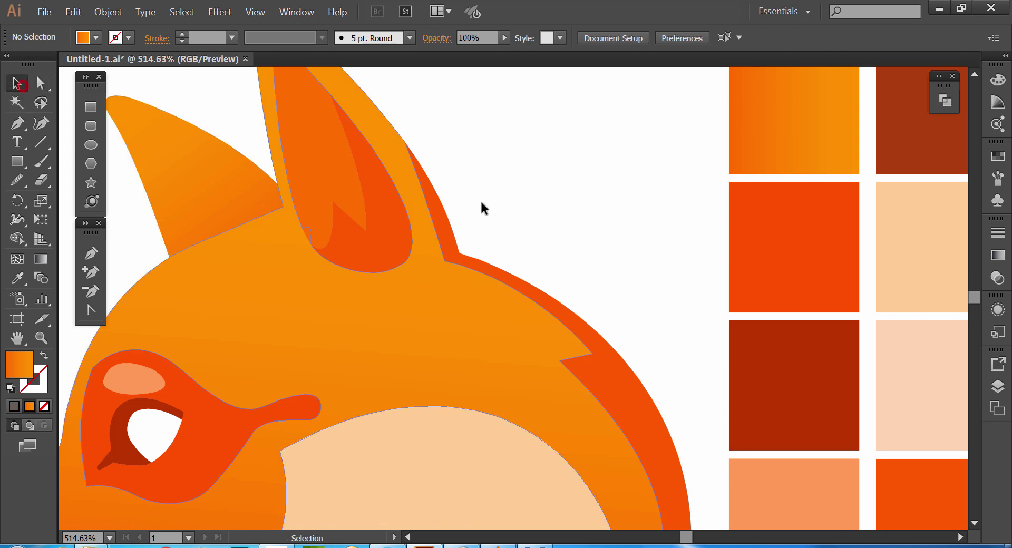
pyautogui.click(507, 183)
# Duplicate the cheek and neck shape and place the copy on the blank area behind the head.
pyautogui.hotkey('ctrl', '1')
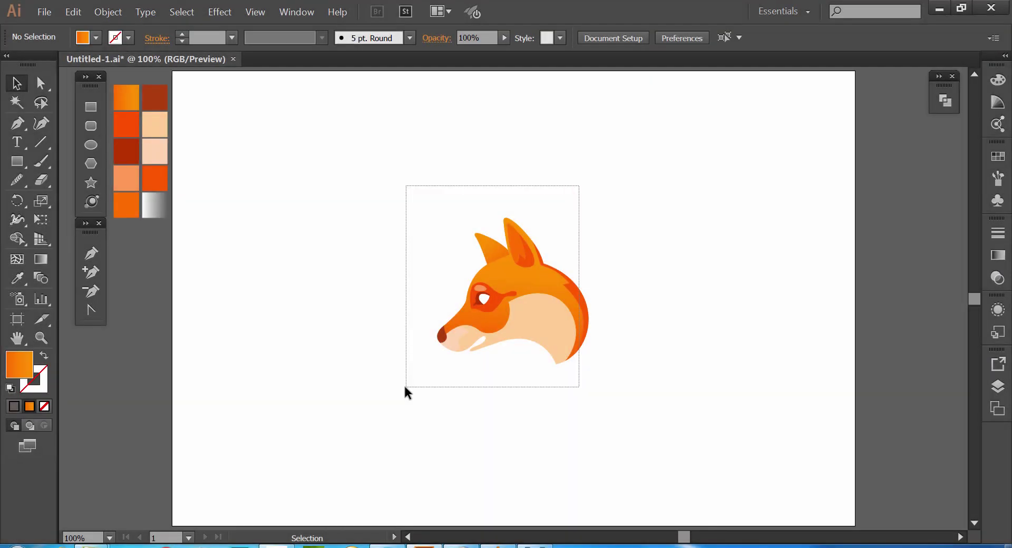
pyautogui.moveTo(589, 364); pyautogui.dragTo(759, 369)
pyautogui.click(675, 369)
pyautogui.keyDown('ctrl'); pyautogui.click(741, 336); pyautogui.keyUp('ctrl')
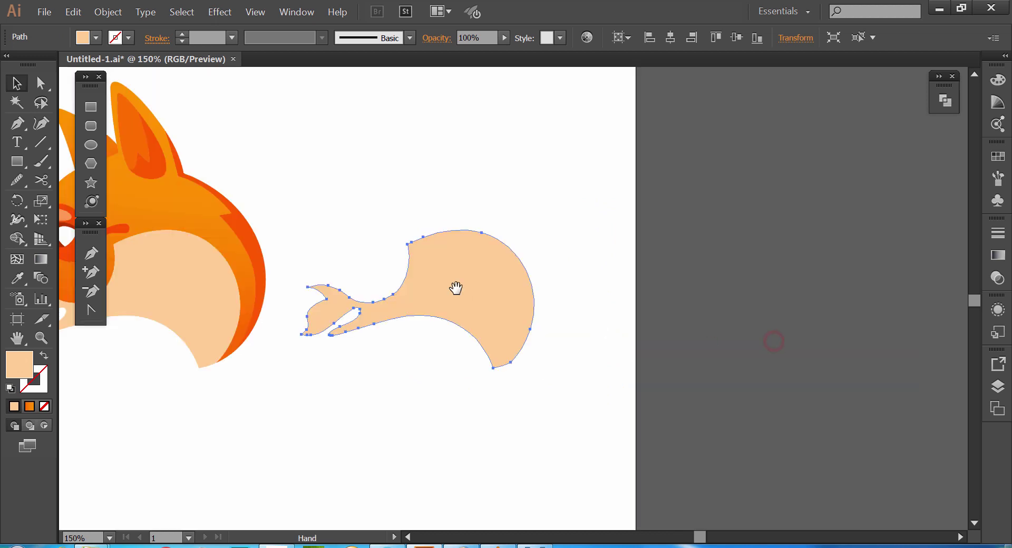
pyautogui.keyDown('ctrl'); pyautogui.click(457, 289); pyautogui.keyUp('ctrl')
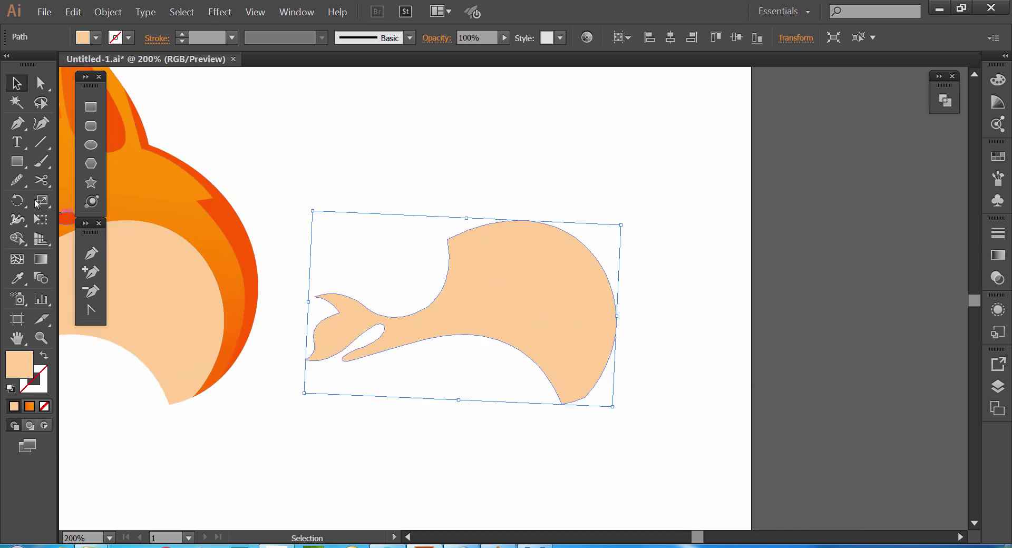
# Swap the copy's fill and stroke and cut its path with the Scissors tool at both ends of the large outer curve.
pyautogui.click(38, 185)
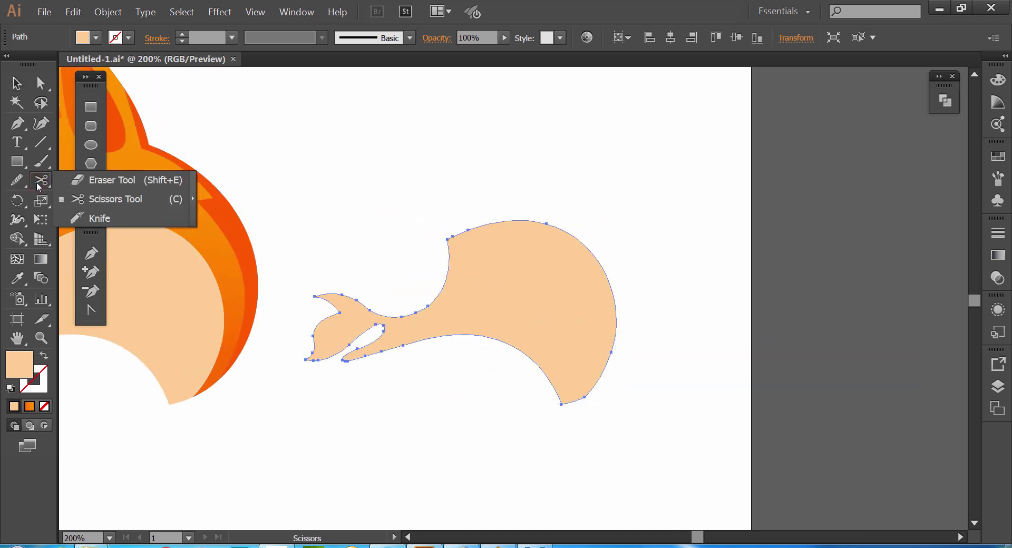
pyautogui.click(44, 356)
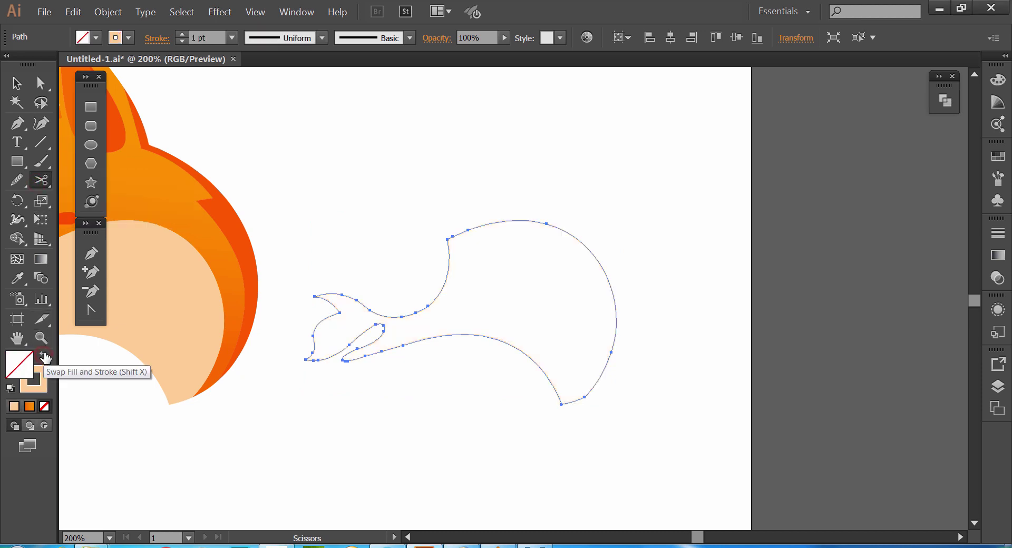
pyautogui.click(447, 239)
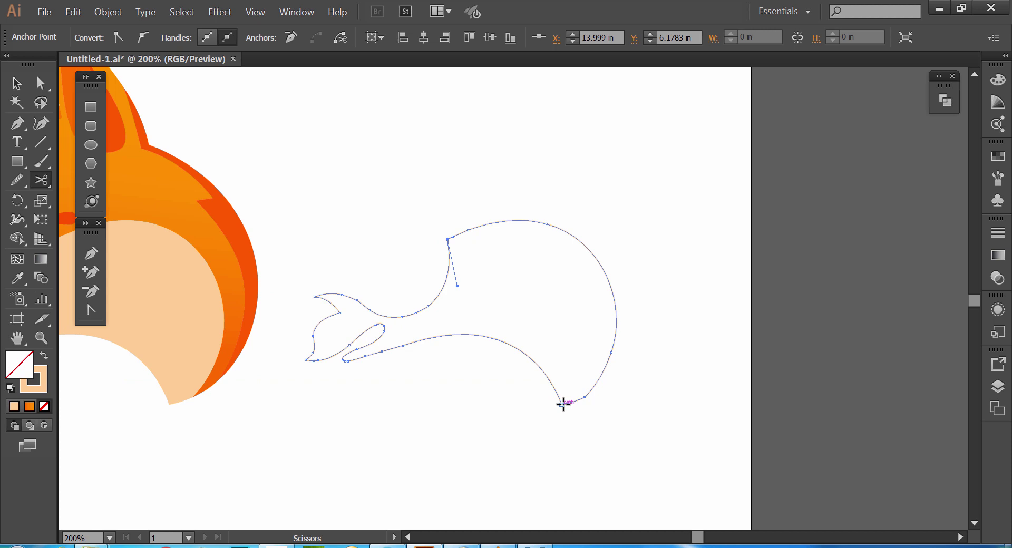
pyautogui.click(584, 399)
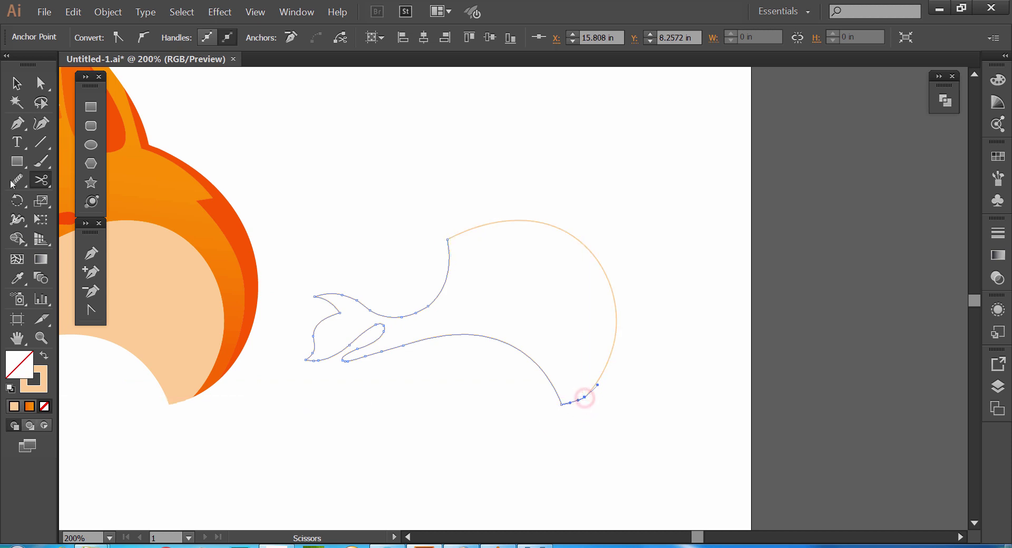
# Delete the snout and neck part of the cut outline, keeping only the large outer curve.
pyautogui.click(17, 86)
pyautogui.click(407, 369)
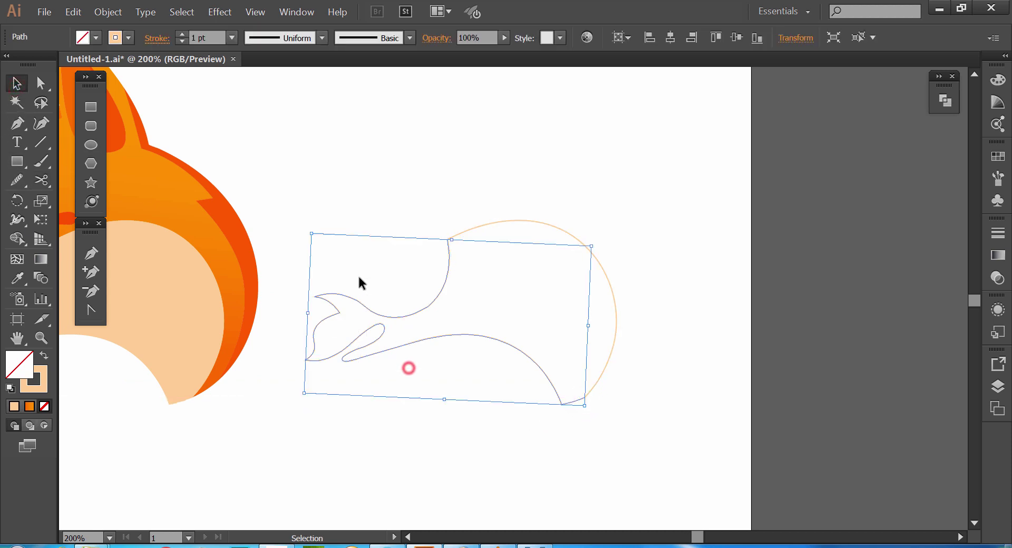
pyautogui.press('Delete')
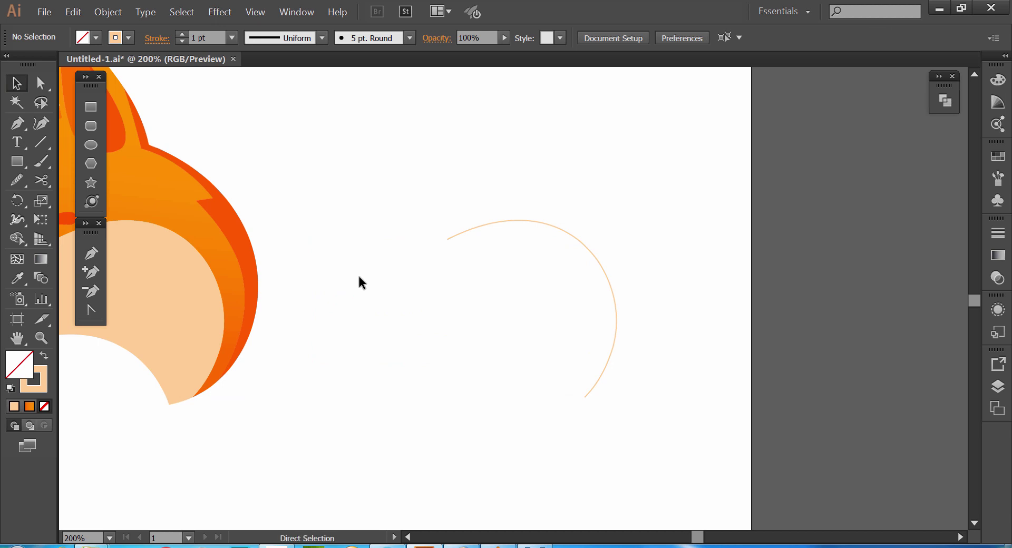
# Give the remaining curve a black 3 pt stroke.
pyautogui.hotkey('ctrl', '1')
pyautogui.moveTo(749, 304); pyautogui.dragTo(750, 305)
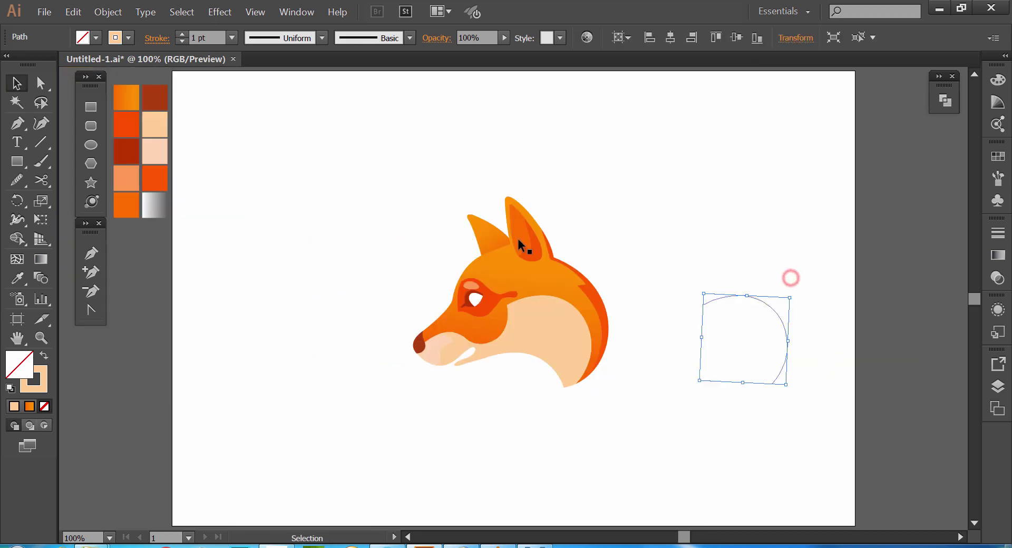
pyautogui.click(116, 38)
pyautogui.click(45, 63)
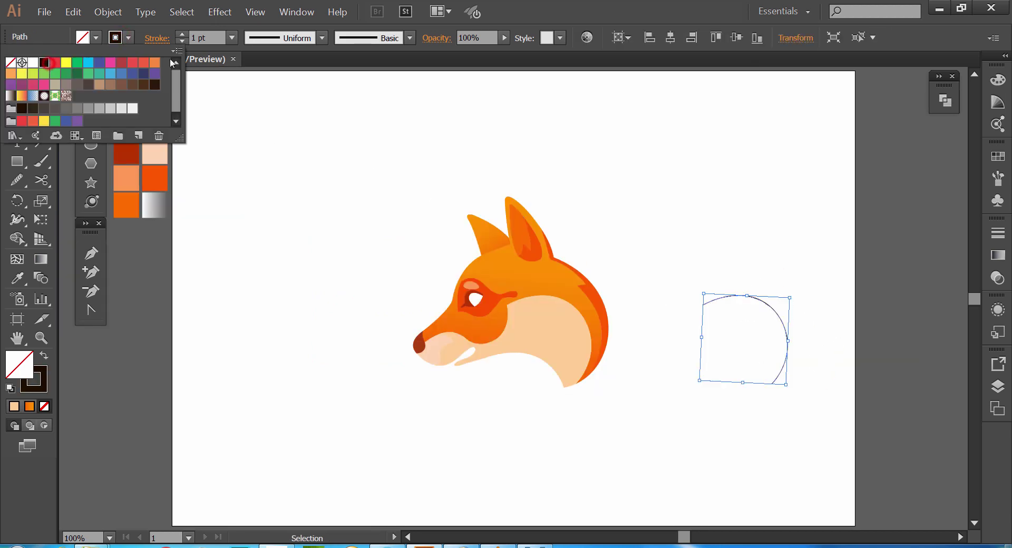
pyautogui.click(183, 34)
pyautogui.click(183, 35)
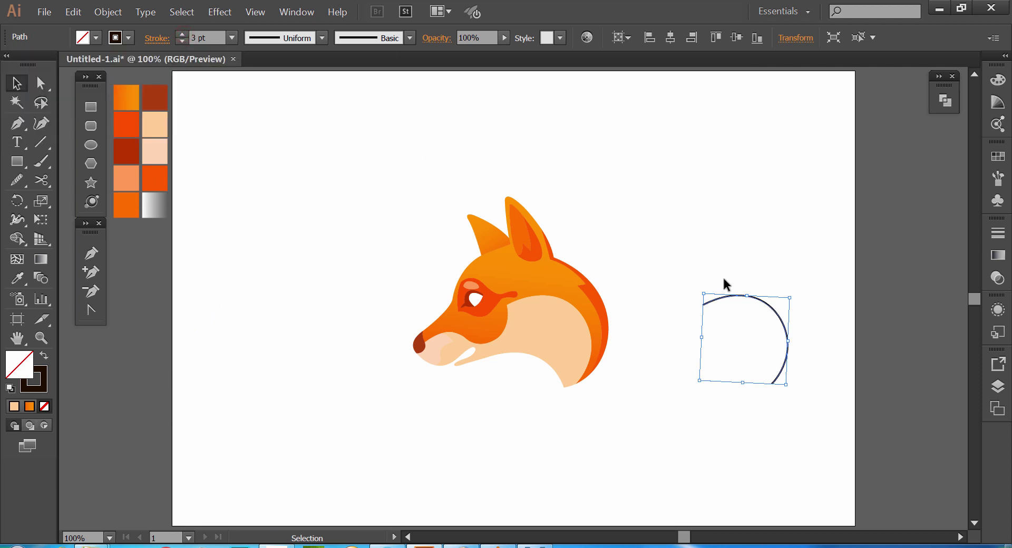
# Move the curve onto the head so it follows the outer edge of the cheek and neck shape.
pyautogui.keyDown('ctrl'); pyautogui.click(776, 326); pyautogui.keyUp('ctrl')
pyautogui.moveTo(335, 357); pyautogui.dragTo(517, 382)
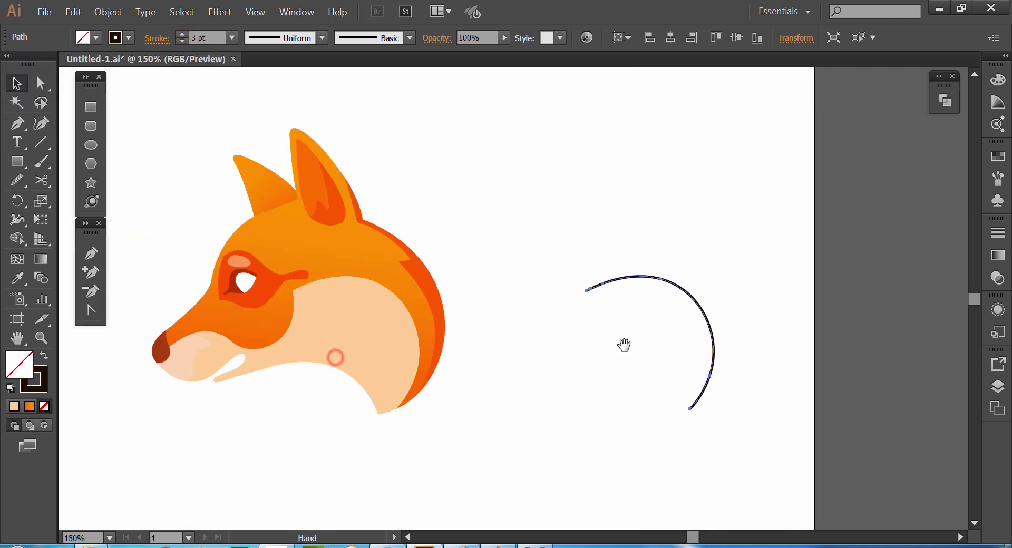
pyautogui.moveTo(702, 308); pyautogui.dragTo(405, 309)
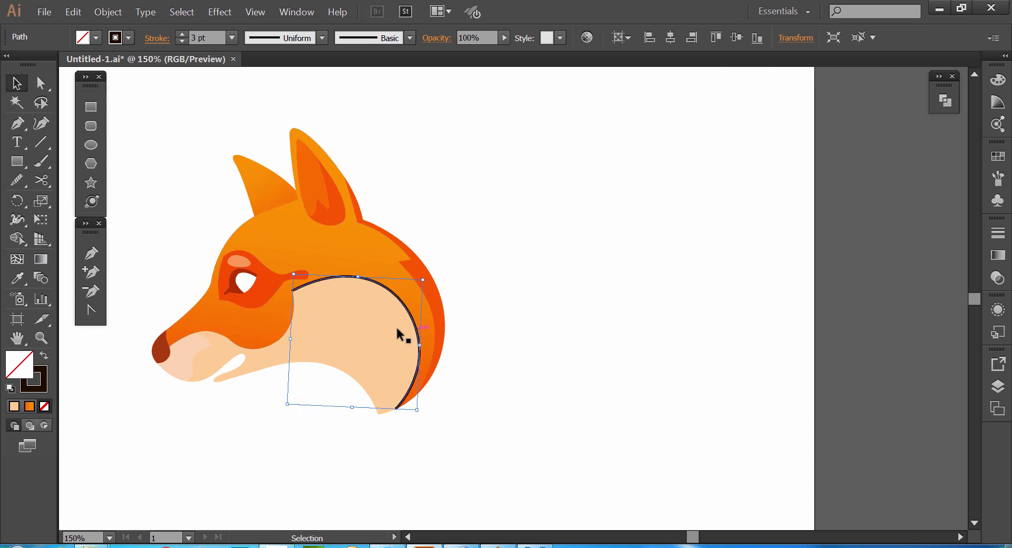
# Apply the width profile tapered at both ends to the cheek curve and set its stroke colour to white.
pyautogui.click(257, 38)
pyautogui.click(265, 93)
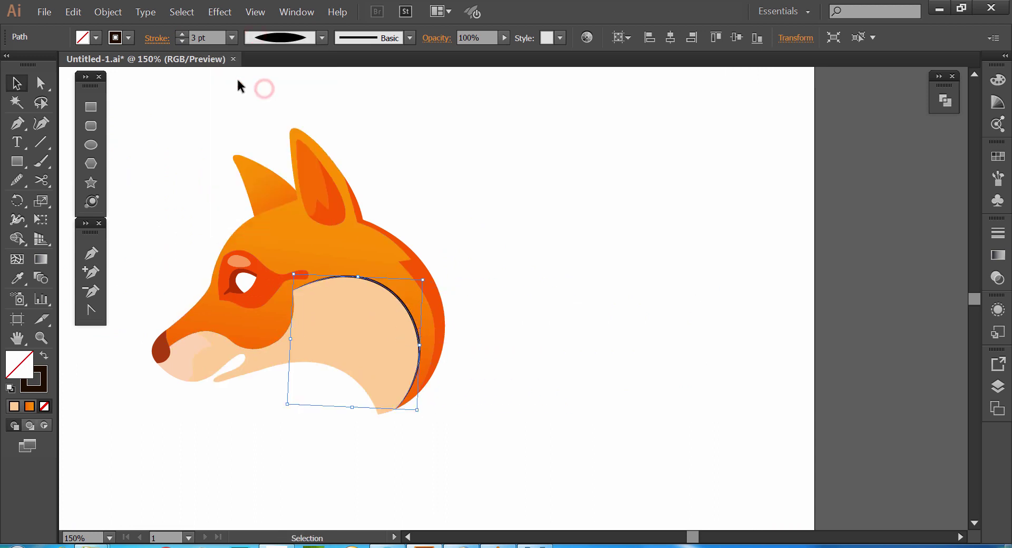
pyautogui.click(129, 37)
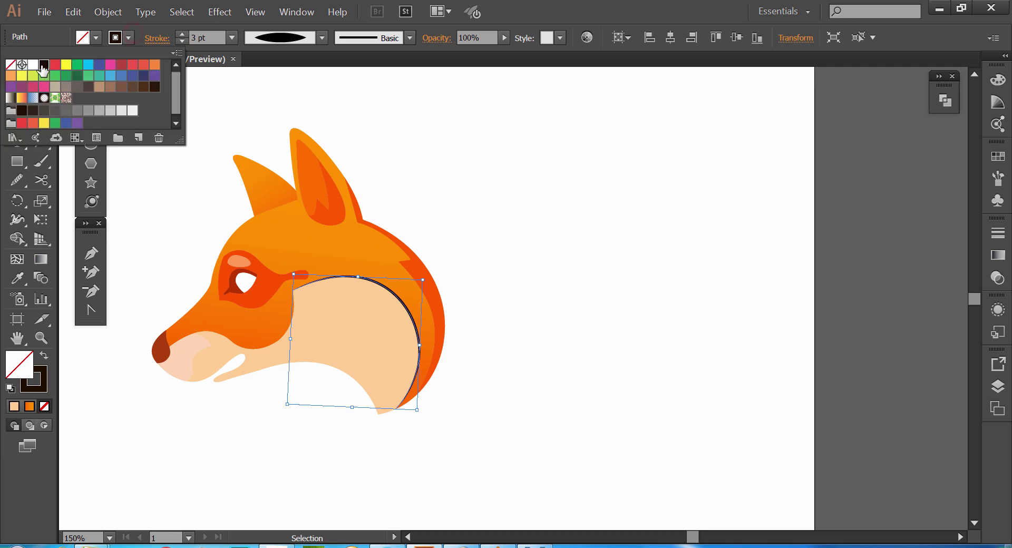
pyautogui.click(33, 65)
pyautogui.click(509, 219)
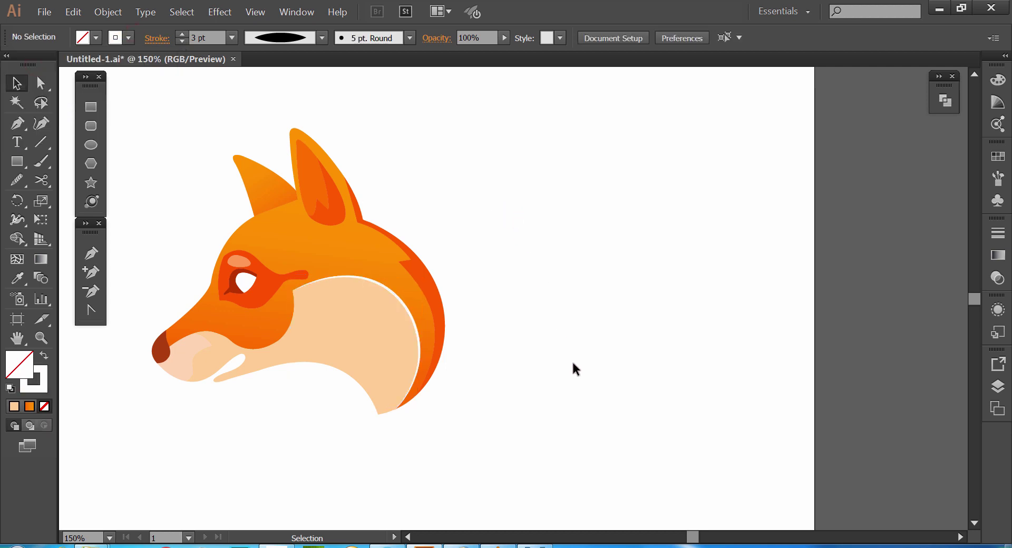
# Duplicate the two inner shapes of the near ear and place the copies on the blank area behind the head.
pyautogui.hotkey('ctrl', '1')
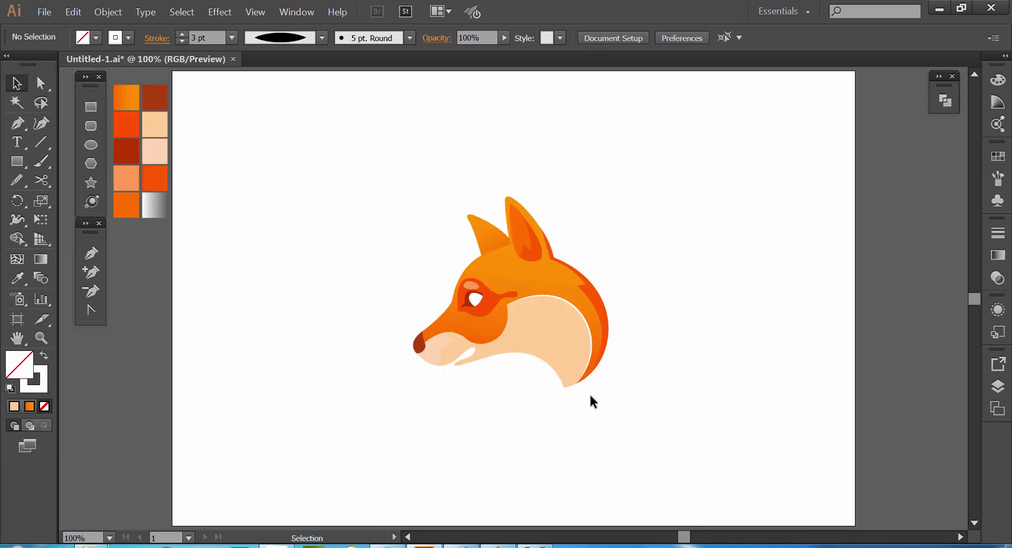
pyautogui.click(572, 246)
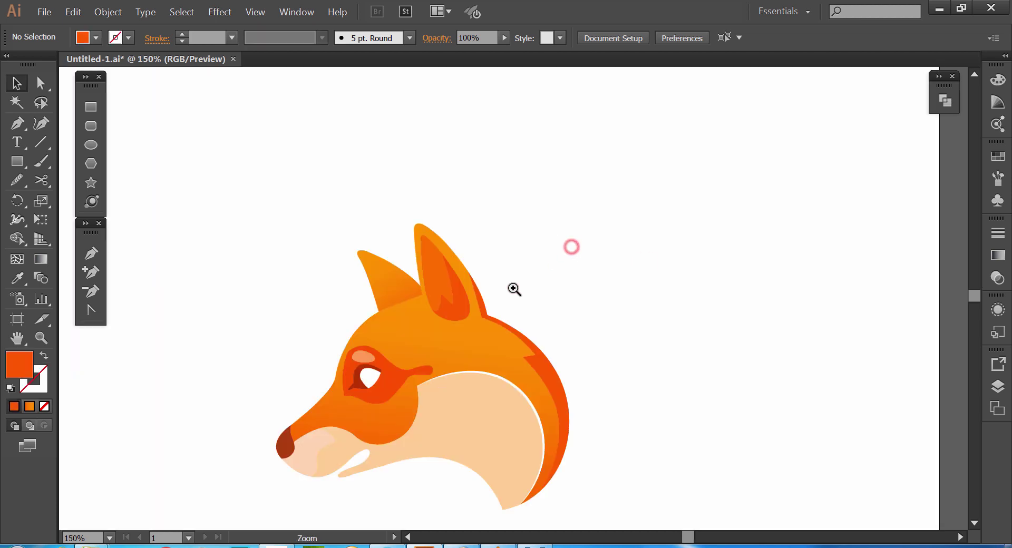
pyautogui.click(508, 292)
pyautogui.moveTo(426, 371); pyautogui.dragTo(439, 329)
pyautogui.keyDown('ctrl'); pyautogui.click(480, 223); pyautogui.keyUp('ctrl')
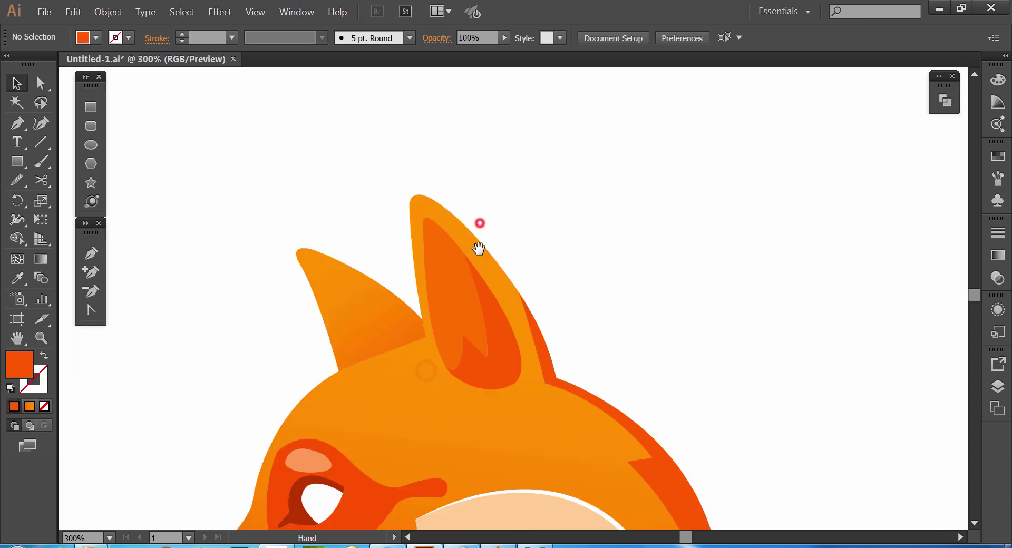
pyautogui.click(493, 350)
pyautogui.keyDown('shift'); pyautogui.click(454, 323); pyautogui.keyUp('shift')
pyautogui.moveTo(487, 366); pyautogui.dragTo(664, 364)
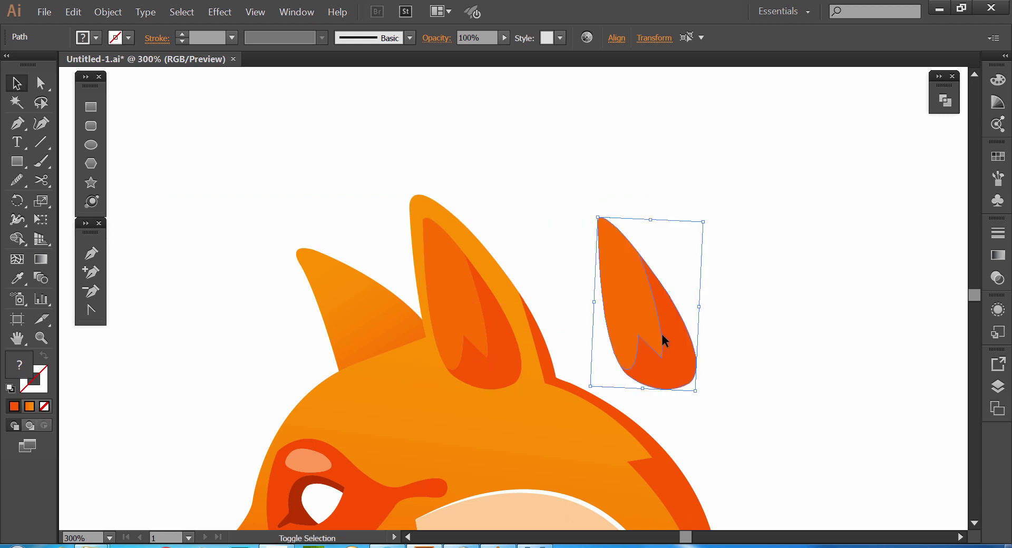
# Swap fill and stroke on the copied dark inner-ear shape, then cut its outline at the upper tip and the lower front corner.
pyautogui.click(759, 315)
pyautogui.click(679, 353)
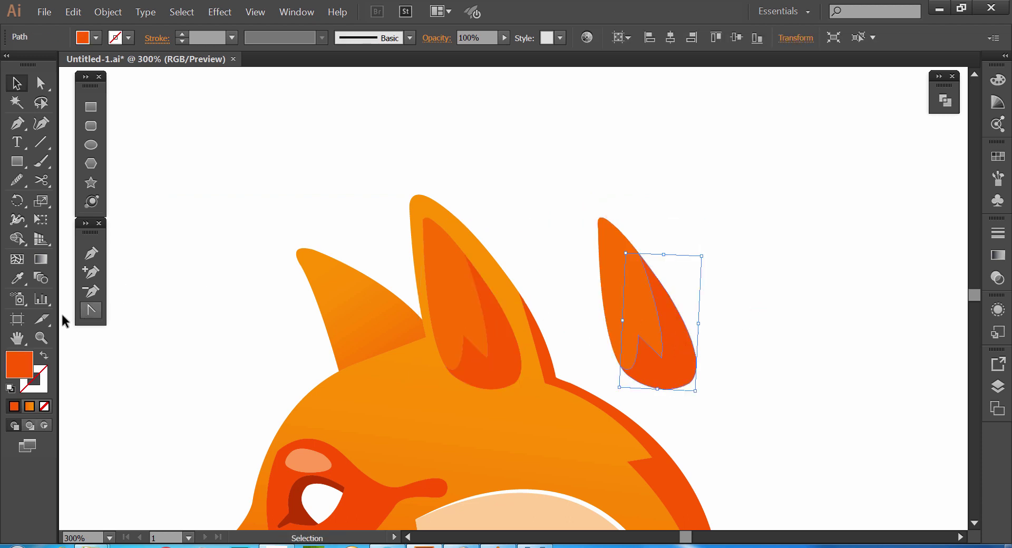
pyautogui.click(45, 357)
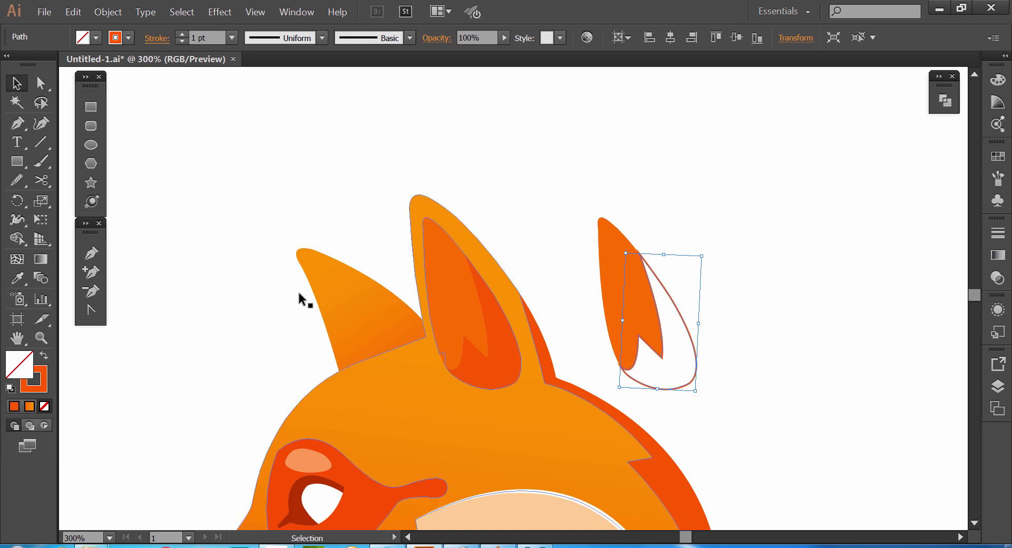
pyautogui.click(45, 180)
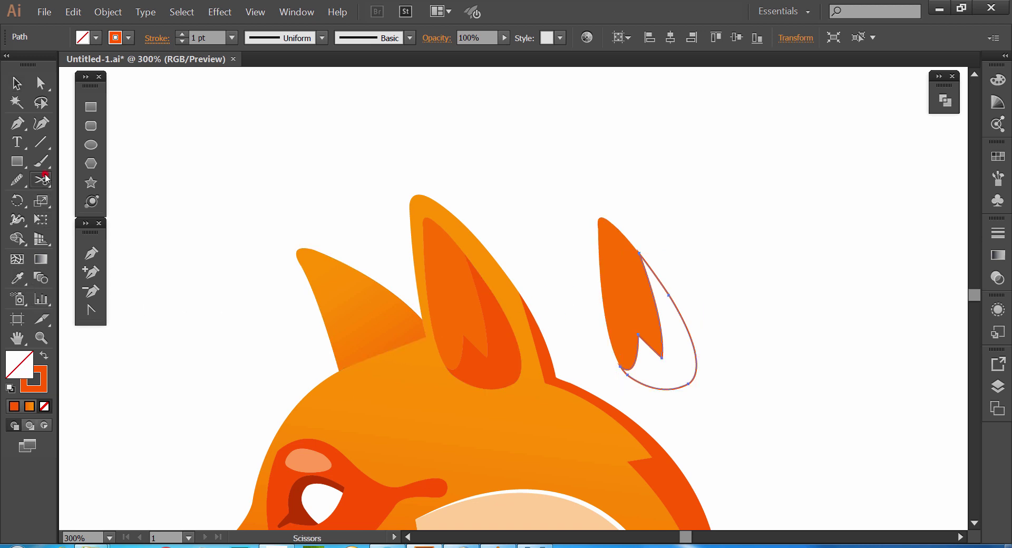
pyautogui.click(639, 252)
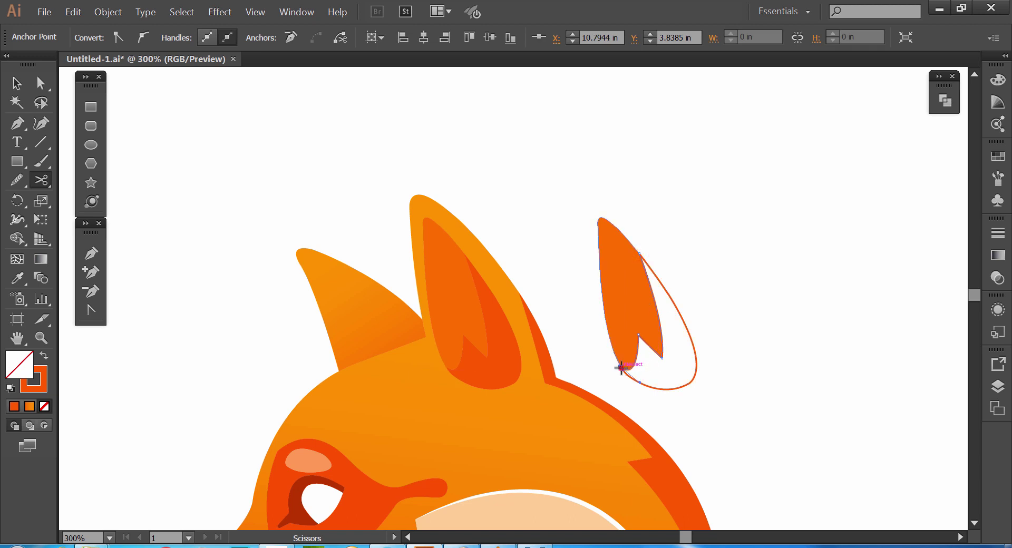
pyautogui.click(621, 368)
pyautogui.click(16, 84)
pyautogui.click(773, 337)
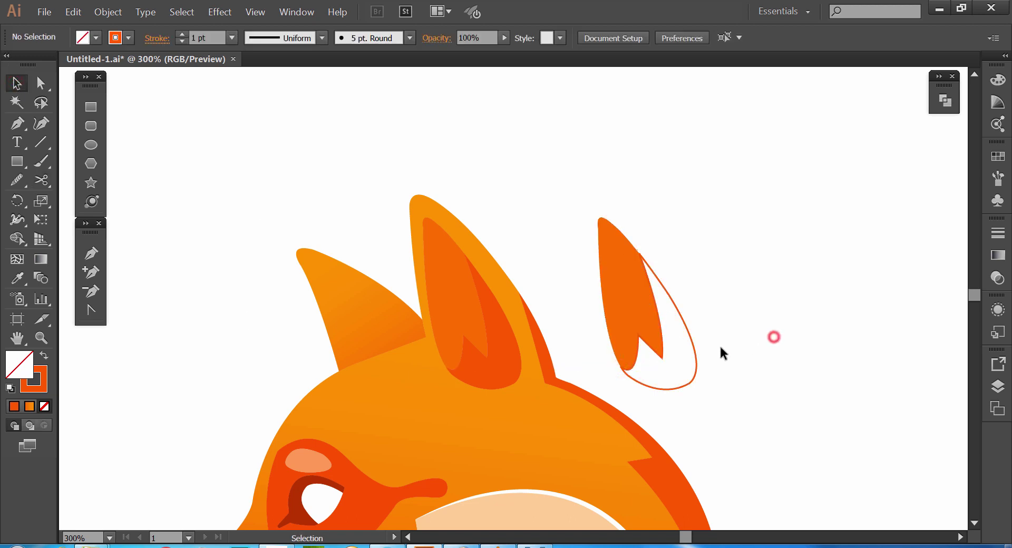
# Move the cut-off outer curve onto the near ear so it follows the rear and lower edge of the inner ear.
pyautogui.click(696, 371)
pyautogui.moveTo(696, 371); pyautogui.dragTo(521, 381)
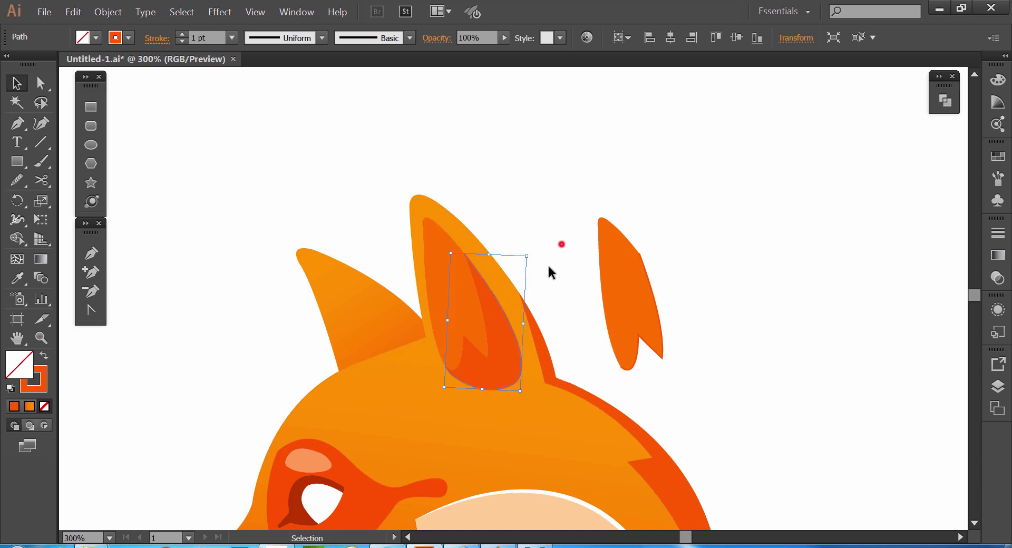
pyautogui.click(560, 242)
# Give the inner-ear curve a dark brown-black 3 pt stroke and apply Width Profile 1, tapered at both ends.
pyautogui.click(513, 328)
pyautogui.click(118, 41)
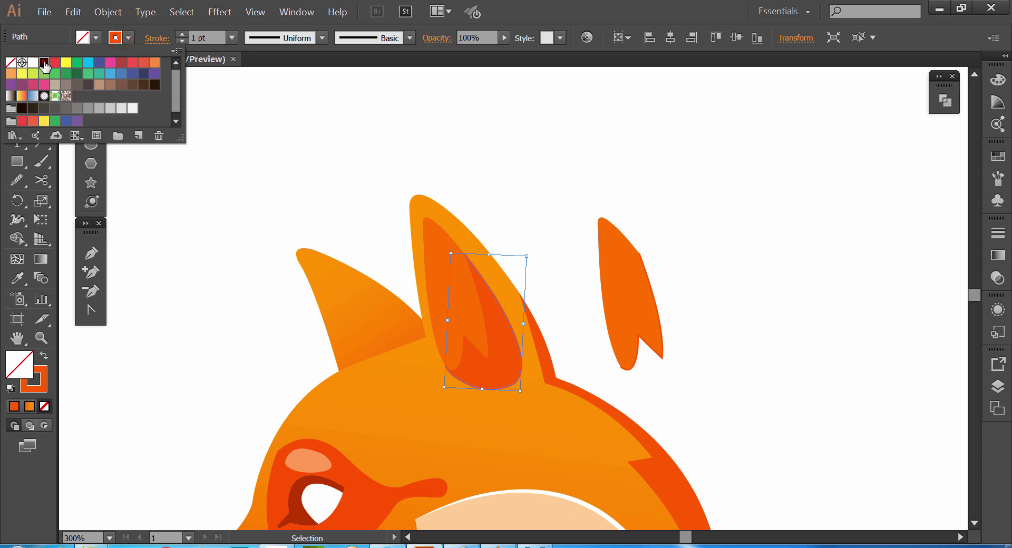
pyautogui.click(43, 65)
pyautogui.click(182, 36)
pyautogui.click(182, 34)
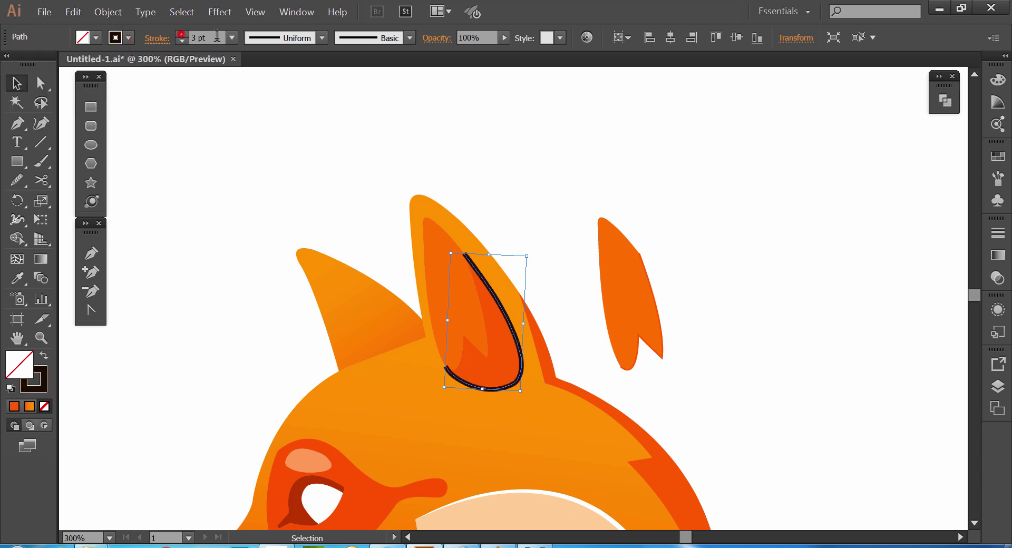
pyautogui.click(264, 39)
pyautogui.click(268, 84)
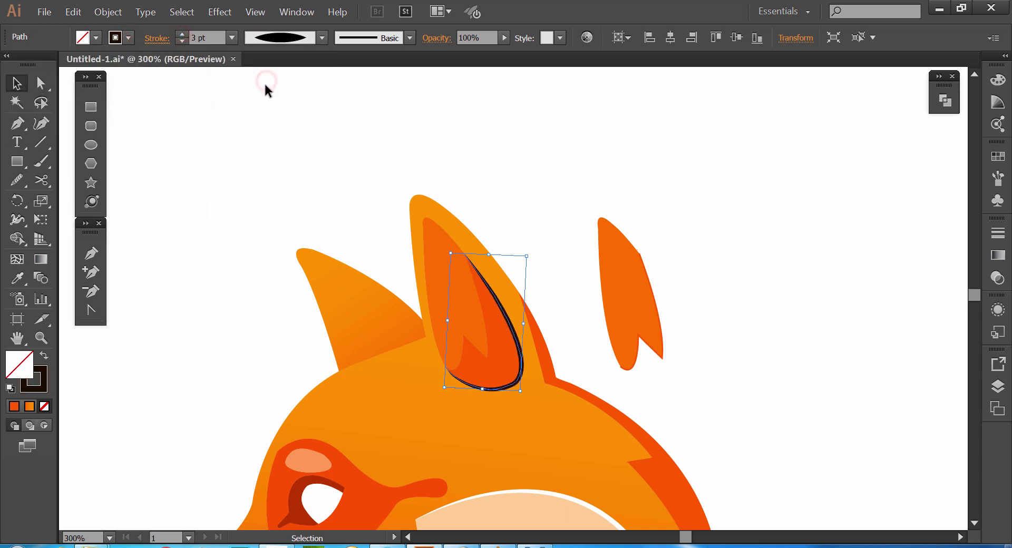
# Duplicate the near ear's two inner shapes onto the blank area behind the head and unite the copies into one shape.
pyautogui.click(420, 266)
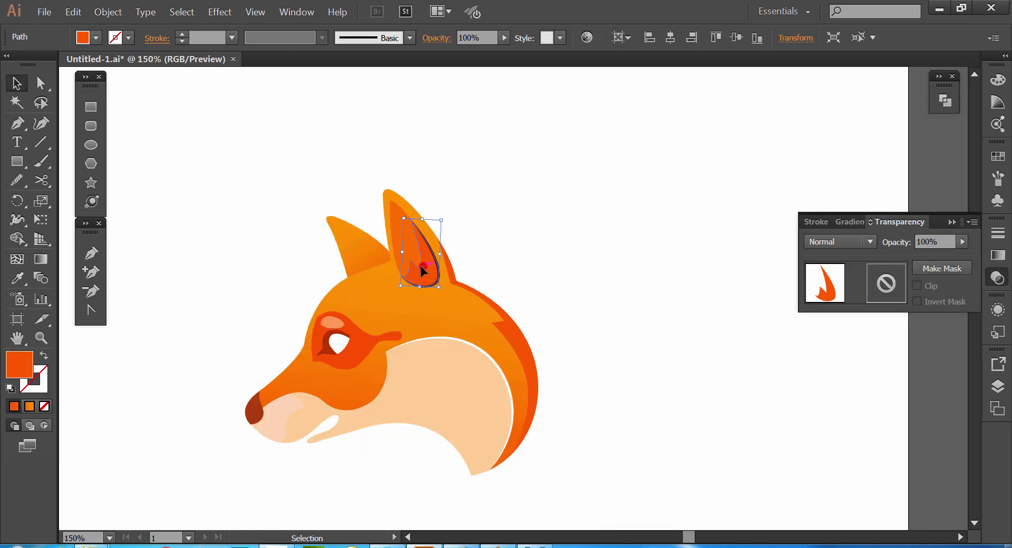
pyautogui.keyDown('shift'); pyautogui.click(407, 254); pyautogui.keyUp('shift')
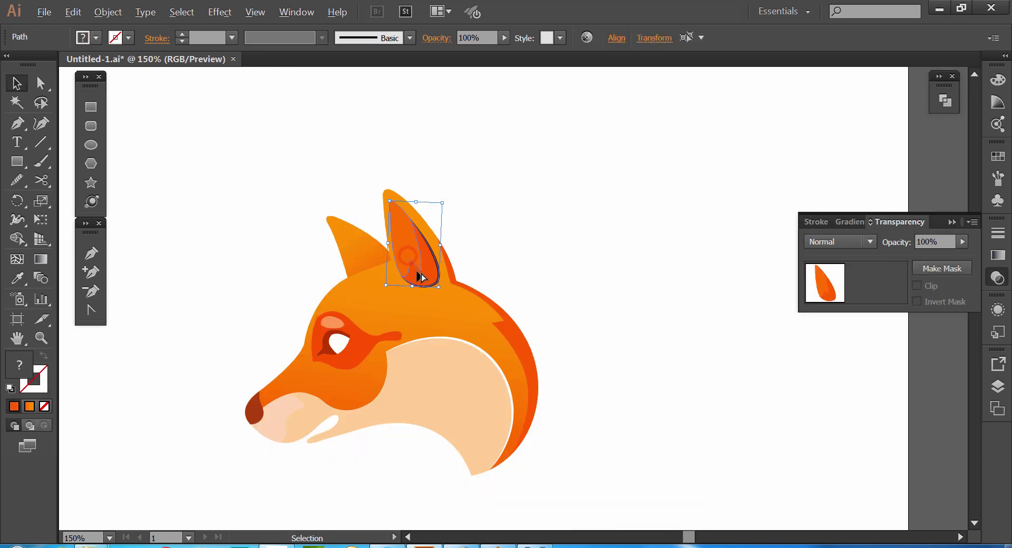
pyautogui.moveTo(417, 271); pyautogui.dragTo(553, 266)
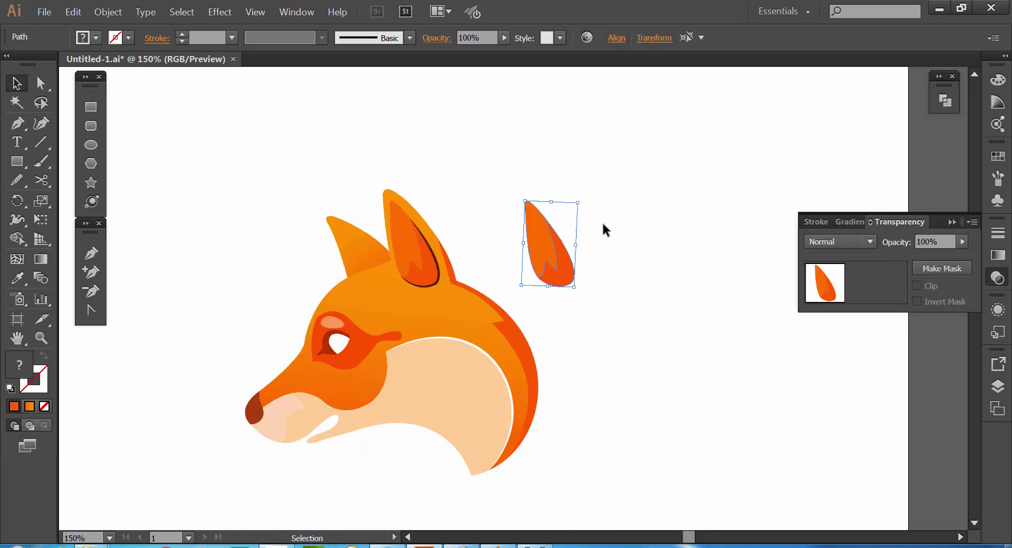
pyautogui.click(947, 100)
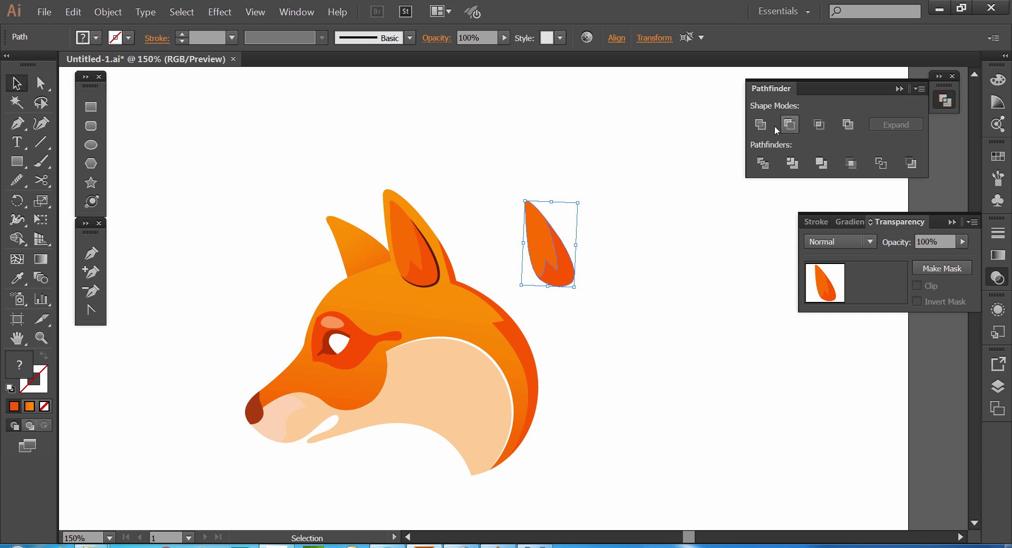
pyautogui.click(758, 125)
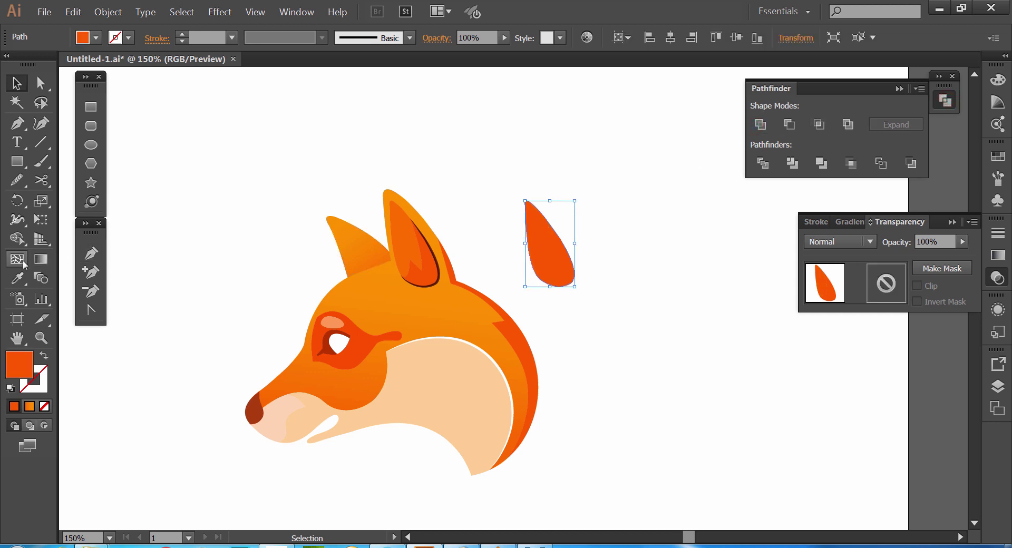
# Cut the united ear shape at two points near its base and turn the upper part's fill into a stroke.
pyautogui.click(43, 182)
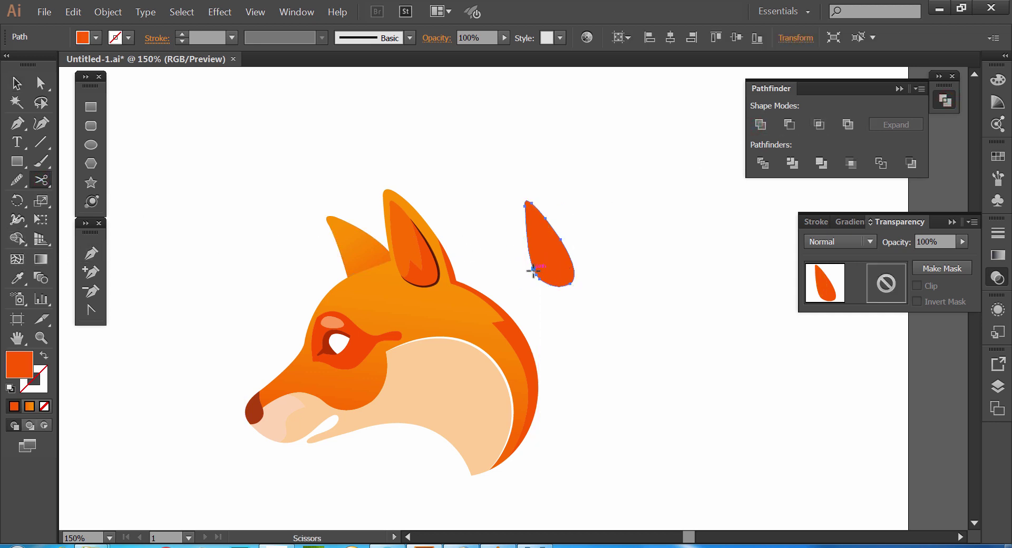
pyautogui.click(532, 270)
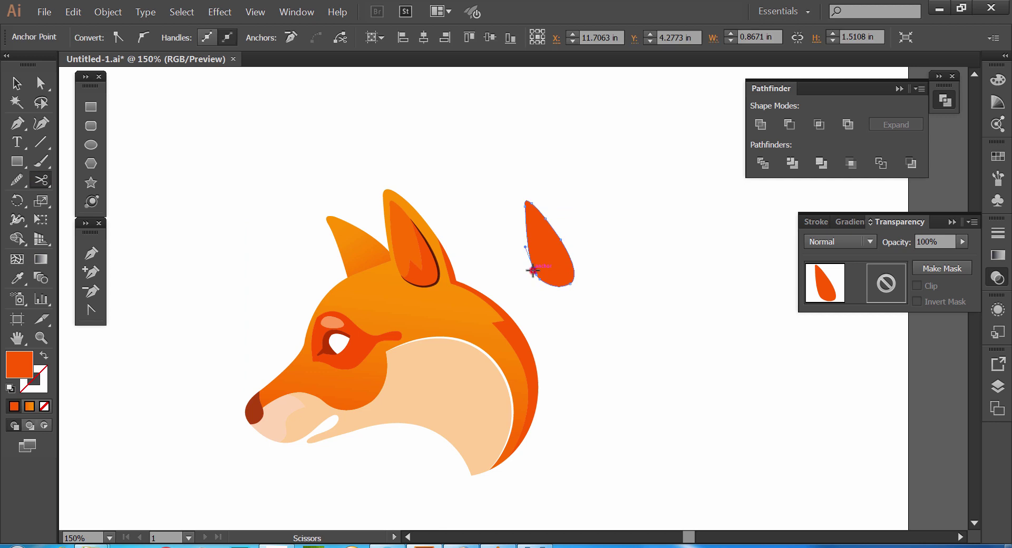
pyautogui.click(575, 272)
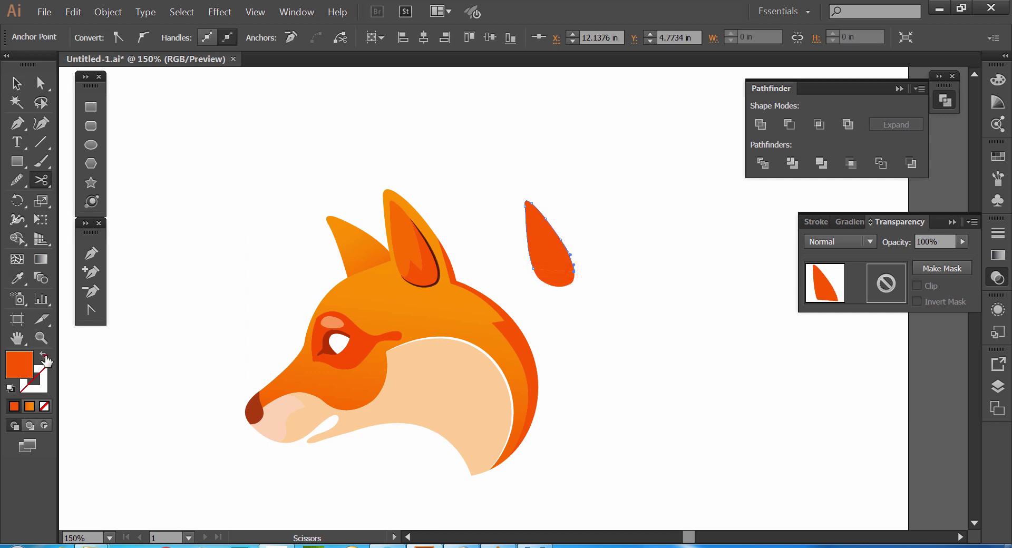
pyautogui.click(44, 357)
pyautogui.click(16, 83)
pyautogui.click(604, 317)
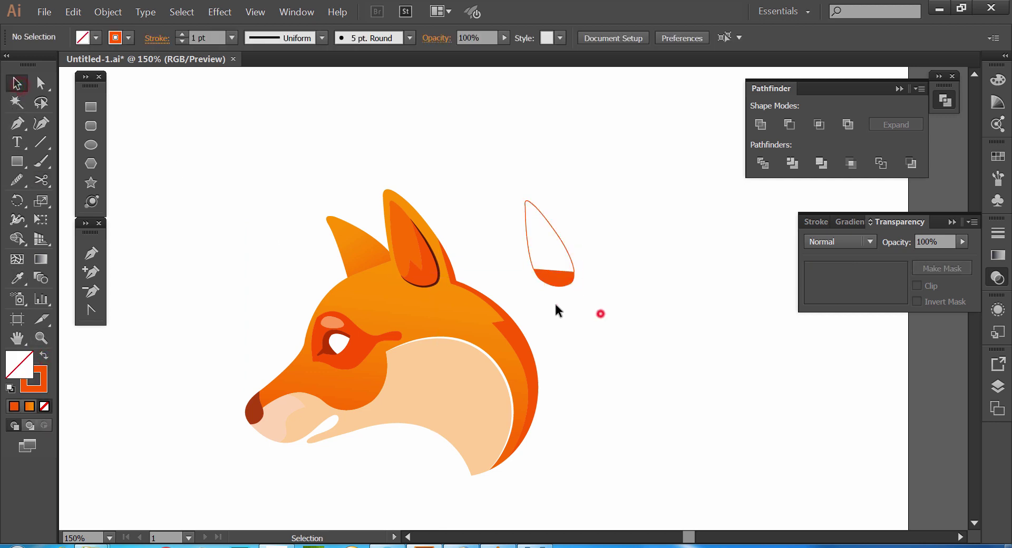
# Delete the filled base piece and move the remaining outline onto the near ear around its inner shape.
pyautogui.click(553, 278)
pyautogui.press('Delete')
pyautogui.moveTo(590, 215)
pyautogui.mouseDown()
pyautogui.moveTo(518, 244)
pyautogui.moveTo(392, 257)
pyautogui.mouseUp()
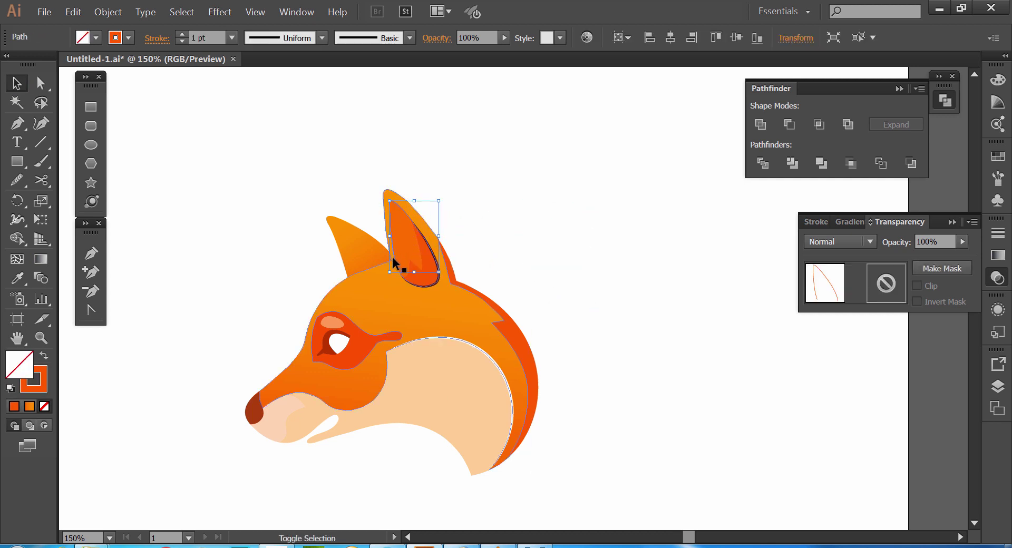
# Give the ear outline a yellow 3 pt stroke with Width Profile 1.
pyautogui.click(128, 37)
pyautogui.click(66, 65)
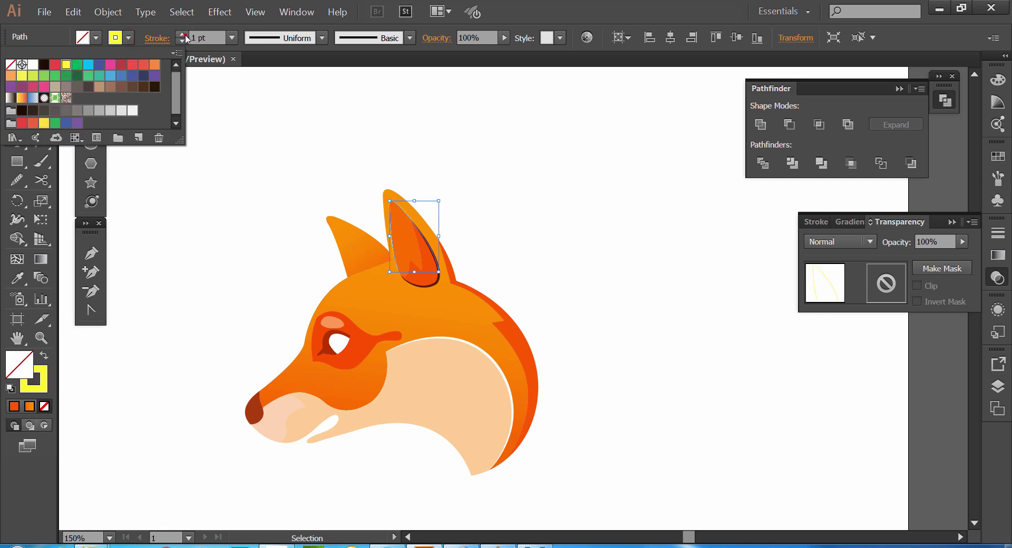
pyautogui.click(185, 34)
pyautogui.click(184, 34)
pyautogui.click(276, 40)
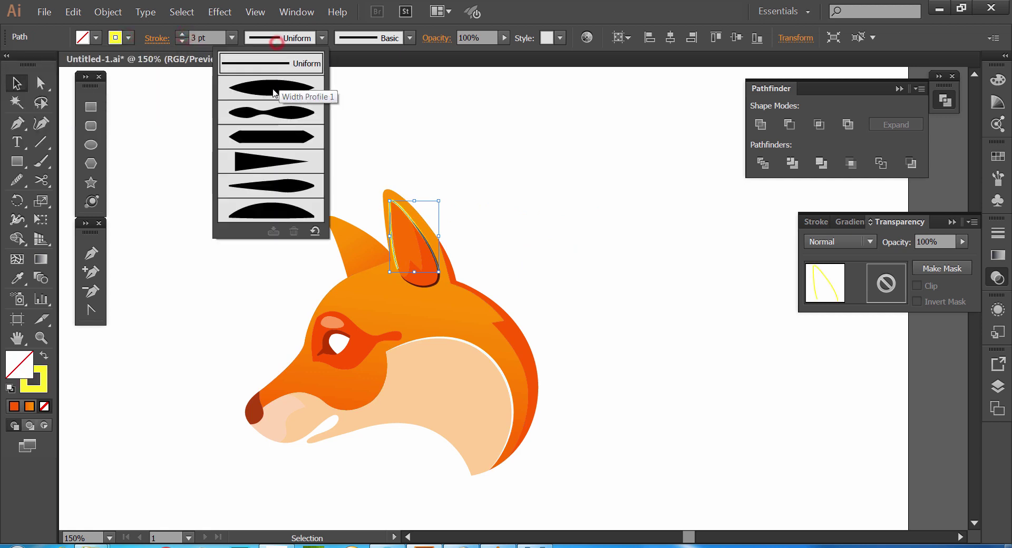
pyautogui.click(274, 94)
# Set the yellow ear line's blend mode to Overlay and its opacity to 89%.
pyautogui.click(418, 246)
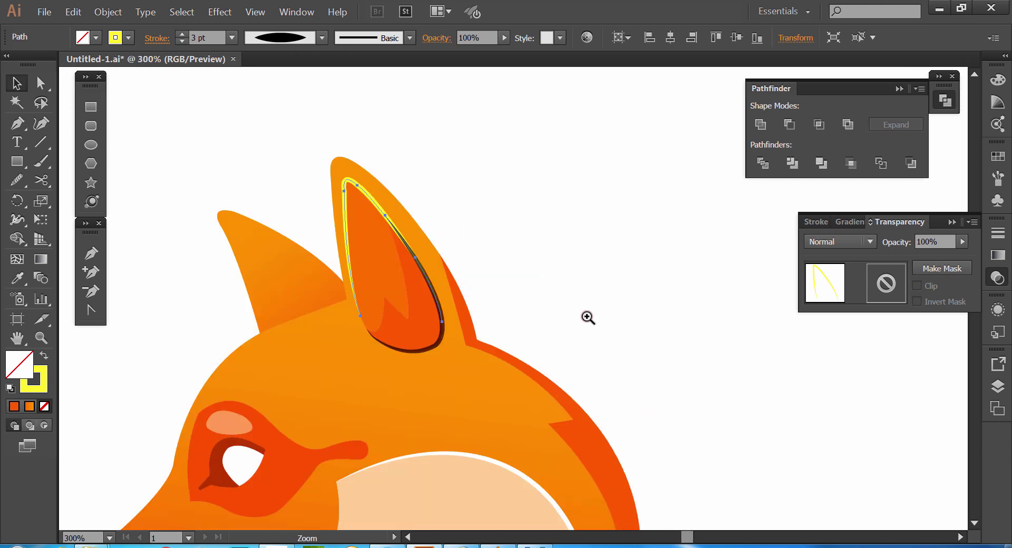
pyautogui.press('space')
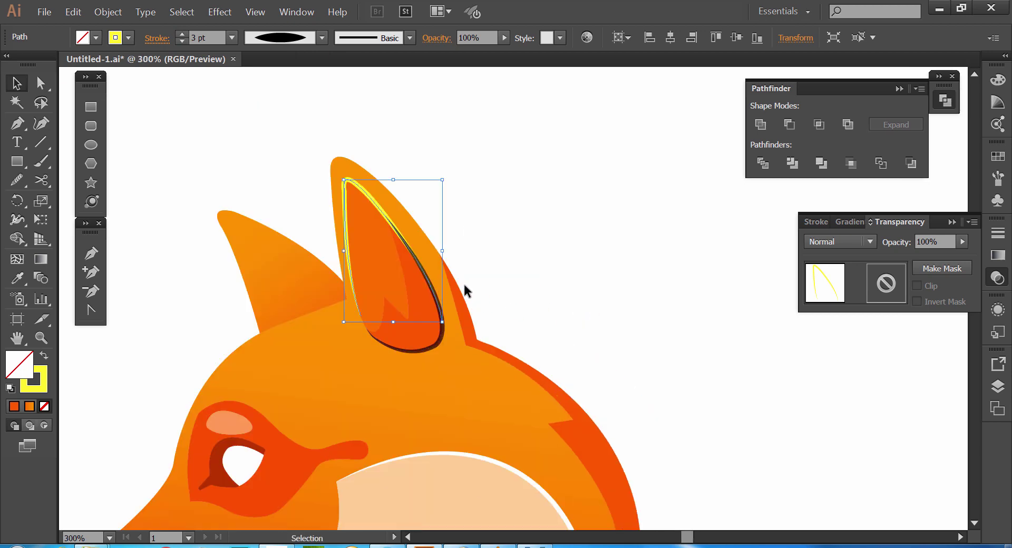
pyautogui.click(846, 241)
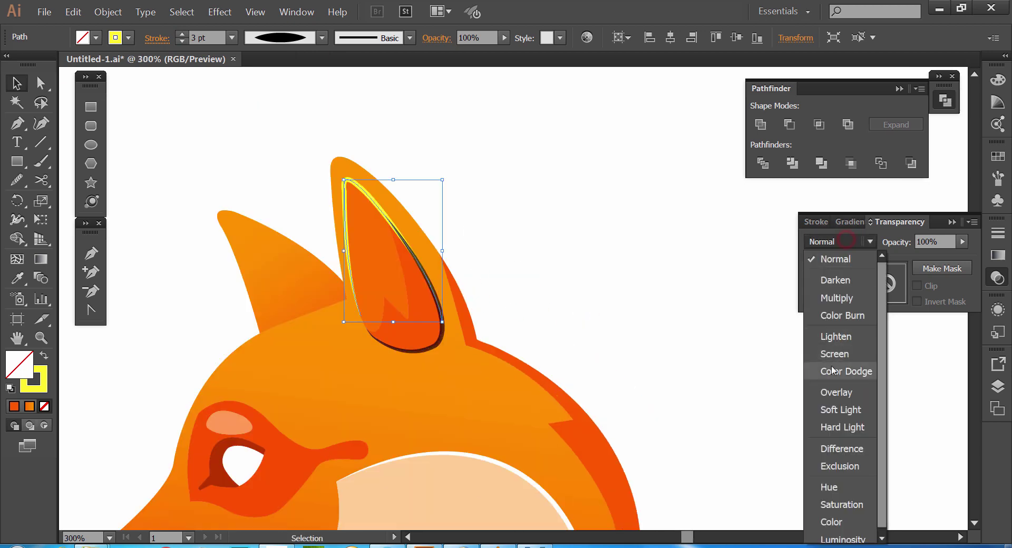
pyautogui.click(833, 394)
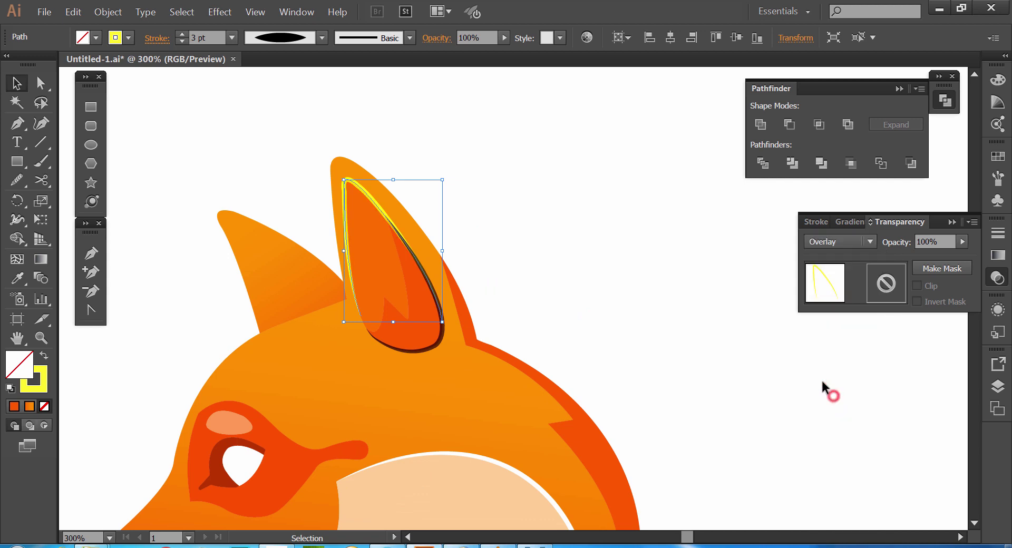
pyautogui.click(963, 243)
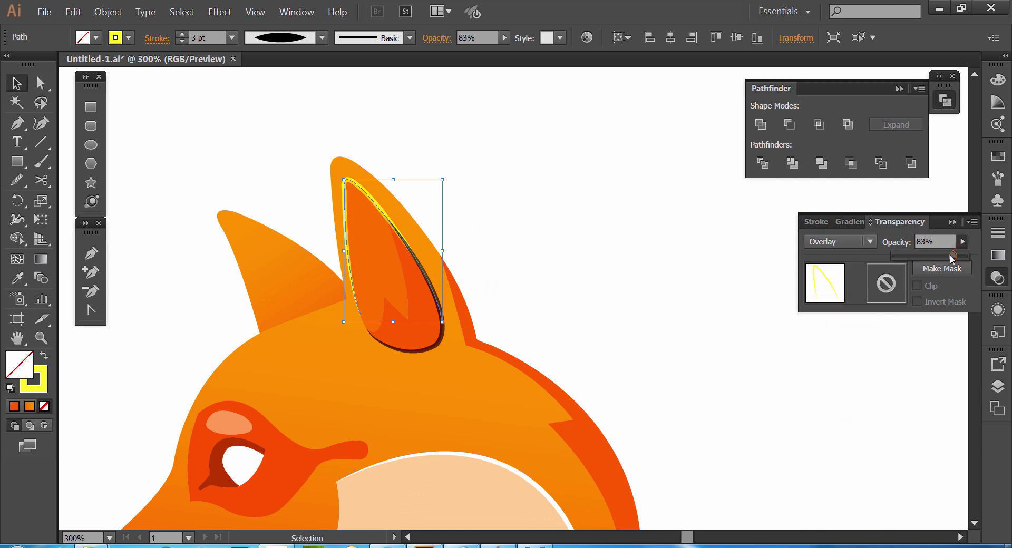
pyautogui.click(4, 81)
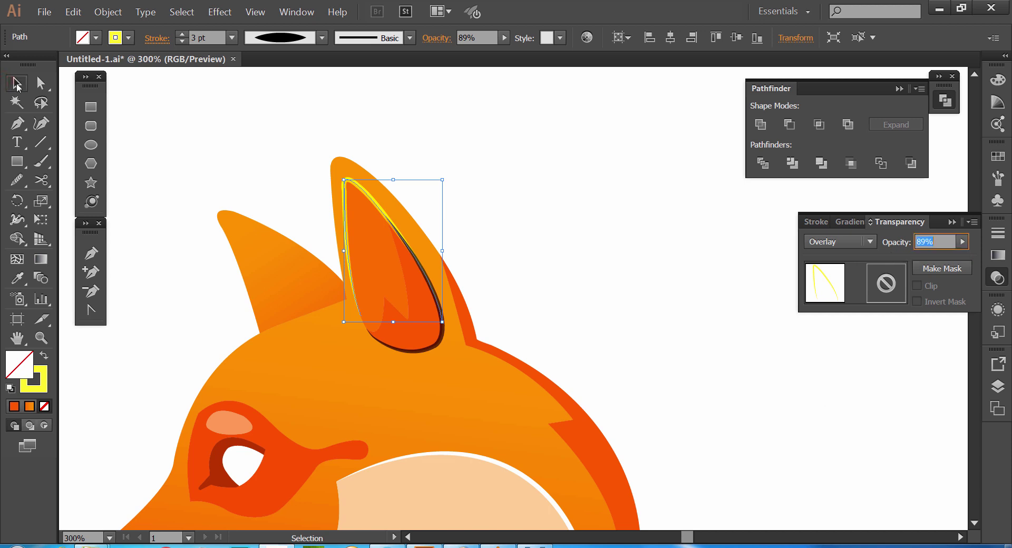
# Shift the anchor points on the rear side of the yellow line slightly outward, clear of the dark inner-ear line.
pyautogui.click(46, 88)
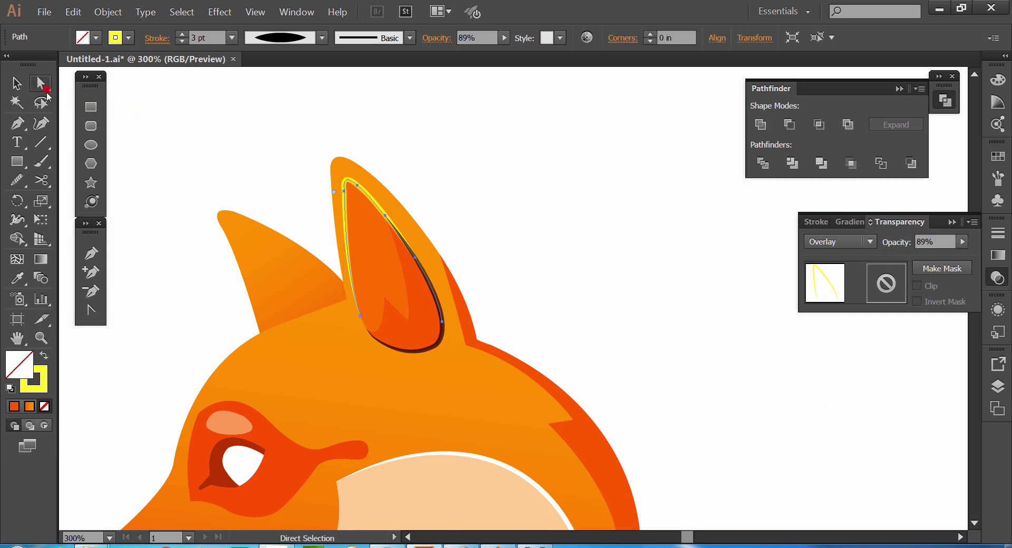
pyautogui.click(443, 317)
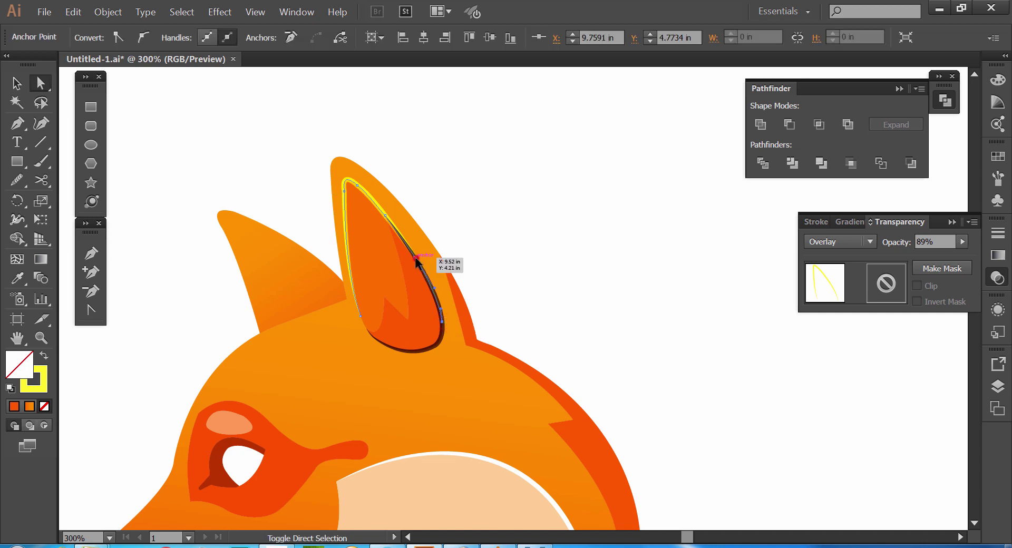
pyautogui.keyDown('shift'); pyautogui.click(416, 259); pyautogui.keyUp('shift')
pyautogui.moveTo(443, 321); pyautogui.dragTo(445, 319)
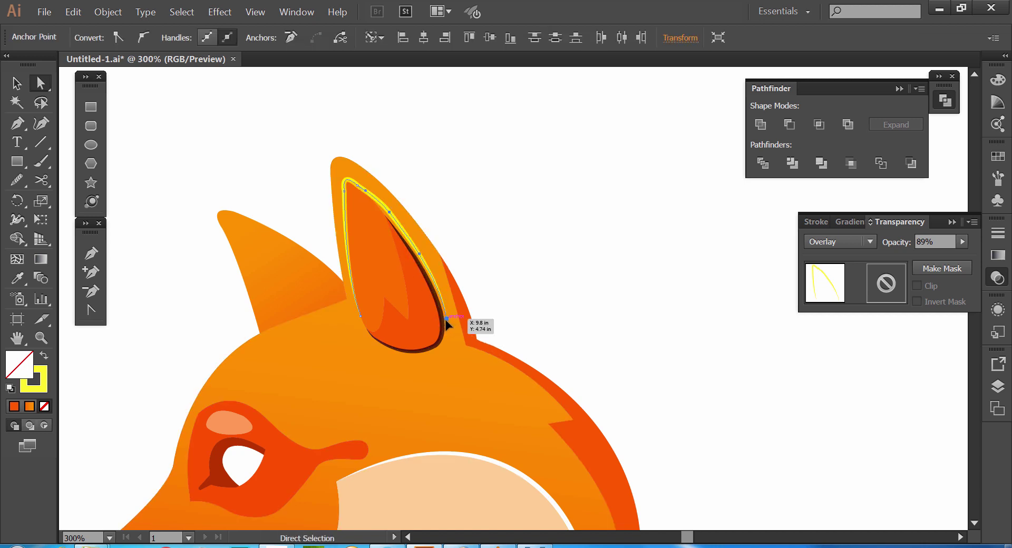
# Smooth the rear side of the yellow ear line with the Smooth tool, undoing the last unwanted stroke.
pyautogui.click(18, 182)
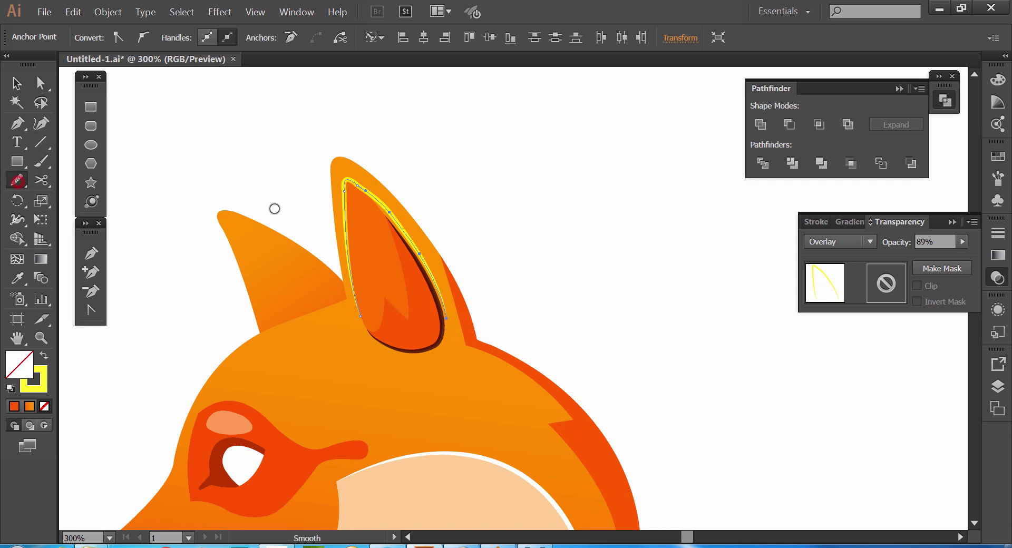
pyautogui.moveTo(372, 195); pyautogui.dragTo(406, 228)
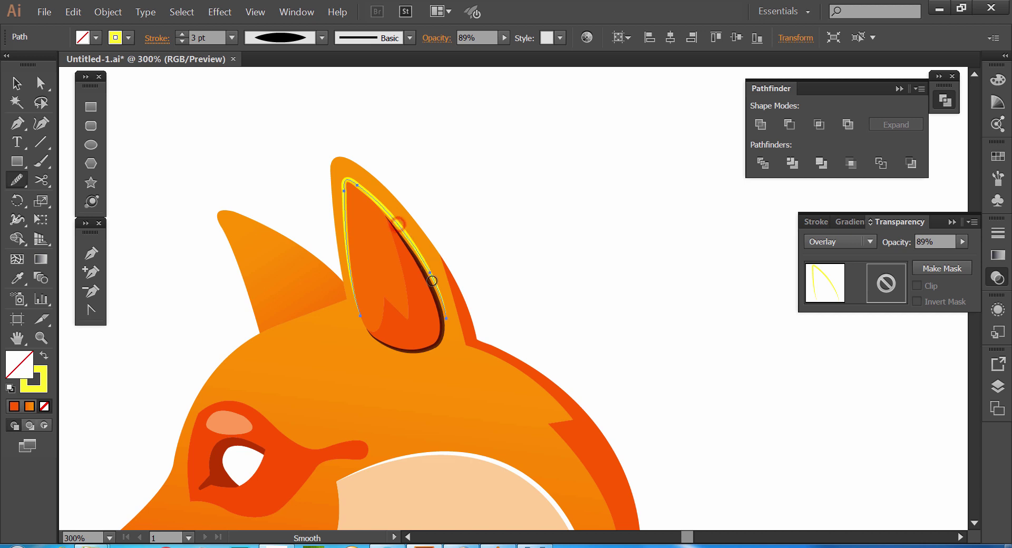
pyautogui.moveTo(429, 277); pyautogui.dragTo(397, 224)
pyautogui.hotkey('ctrl', 'z')
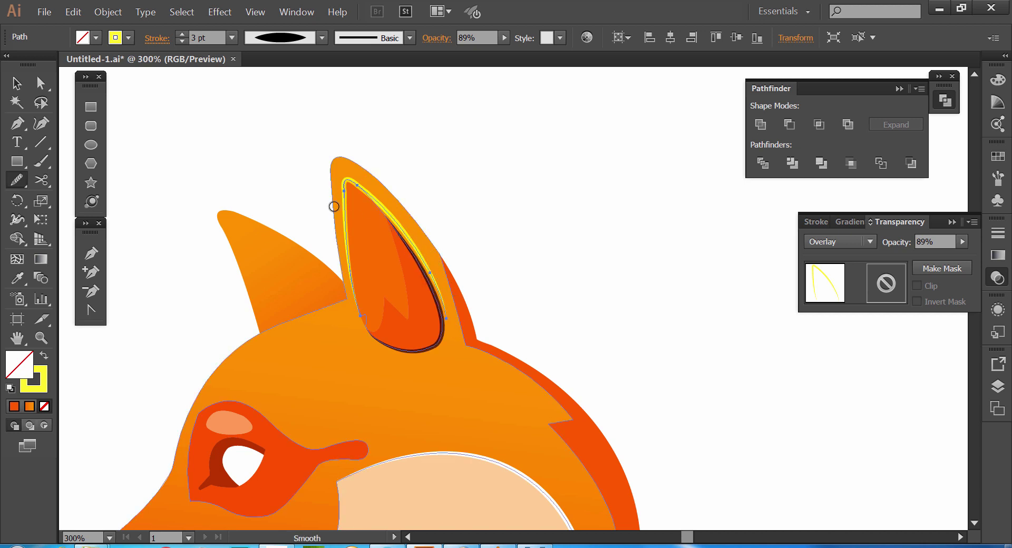
# Refine the curvature of the yellow line's upper rear side so it runs closer to the inner-ear edge, then deselect it.
pyautogui.click(34, 85)
pyautogui.click(430, 271)
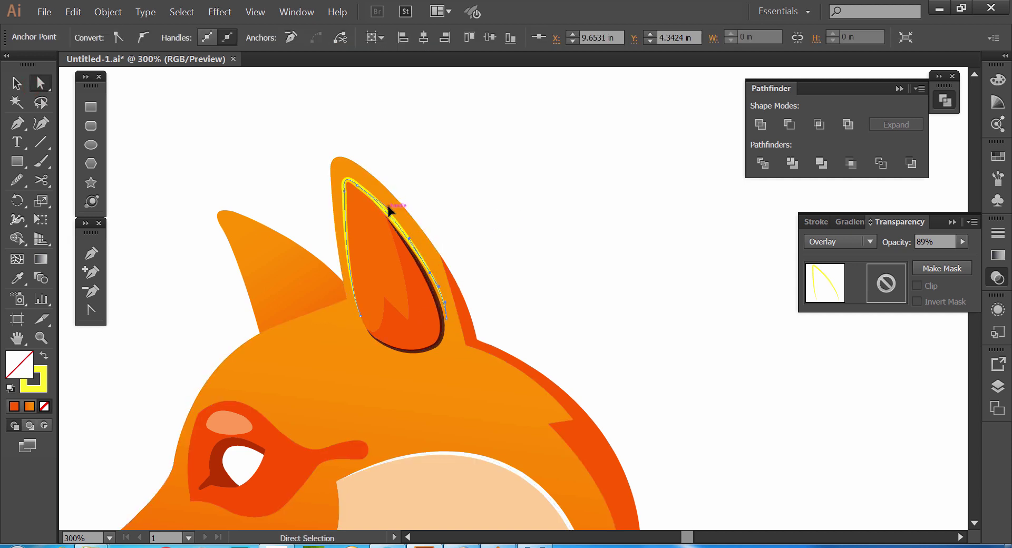
pyautogui.moveTo(388, 210); pyautogui.dragTo(387, 214)
pyautogui.keyDown('ctrl'); pyautogui.click(514, 191); pyautogui.keyUp('ctrl')
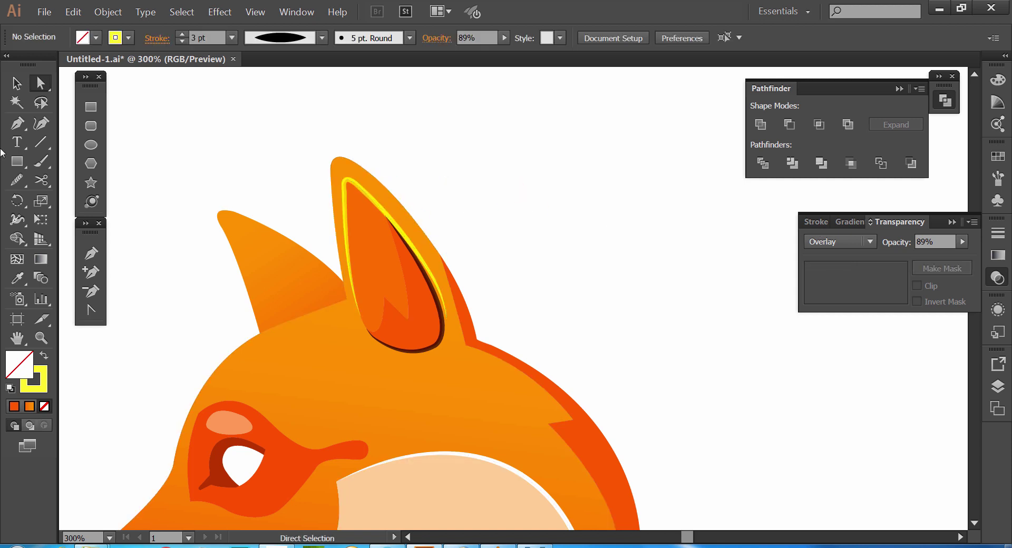
# Place a copy of the red rear shading shape beside the head and turn it into an unfilled outline with a red stroke.
pyautogui.click(14, 84)
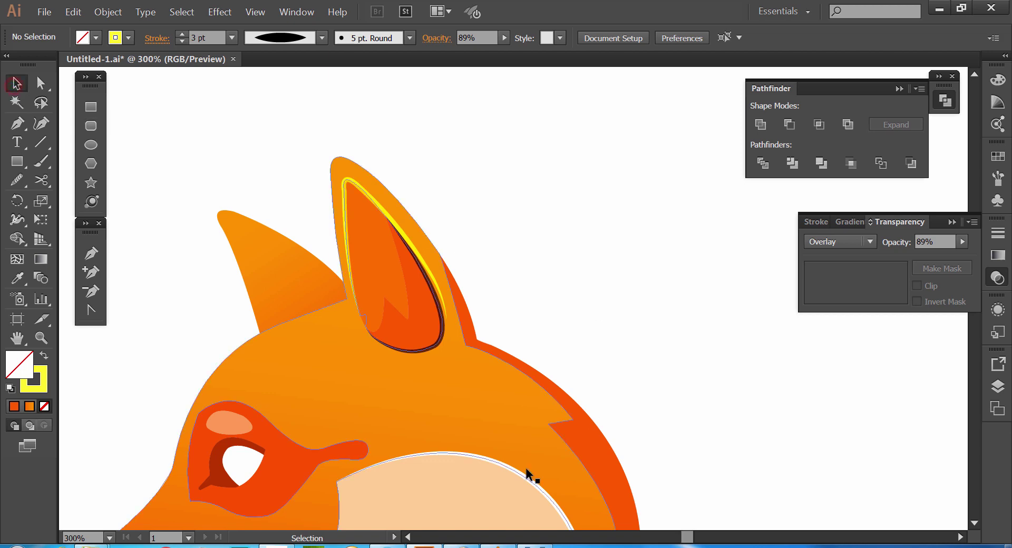
pyautogui.hotkey('ctrl', '-')
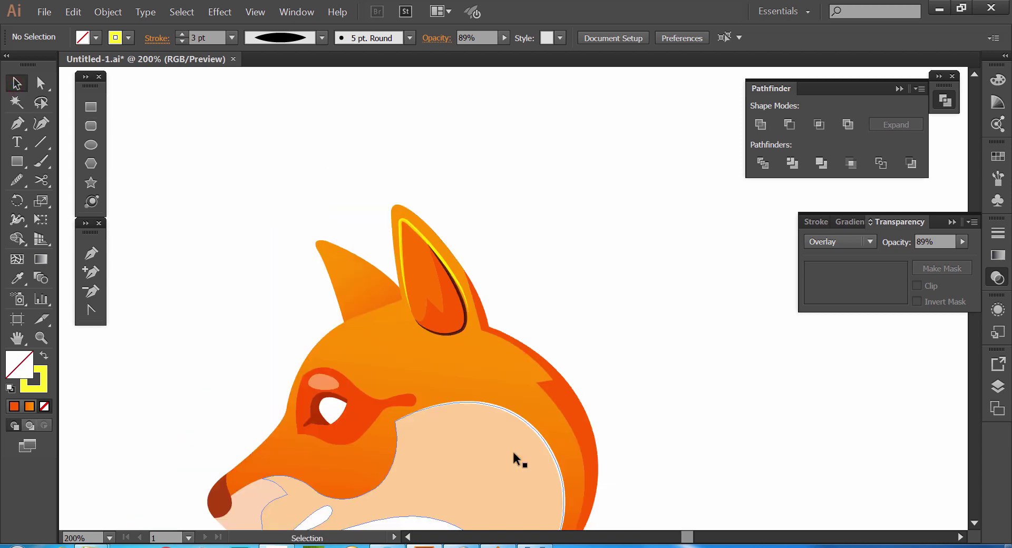
pyautogui.moveTo(446, 447); pyautogui.dragTo(457, 342)
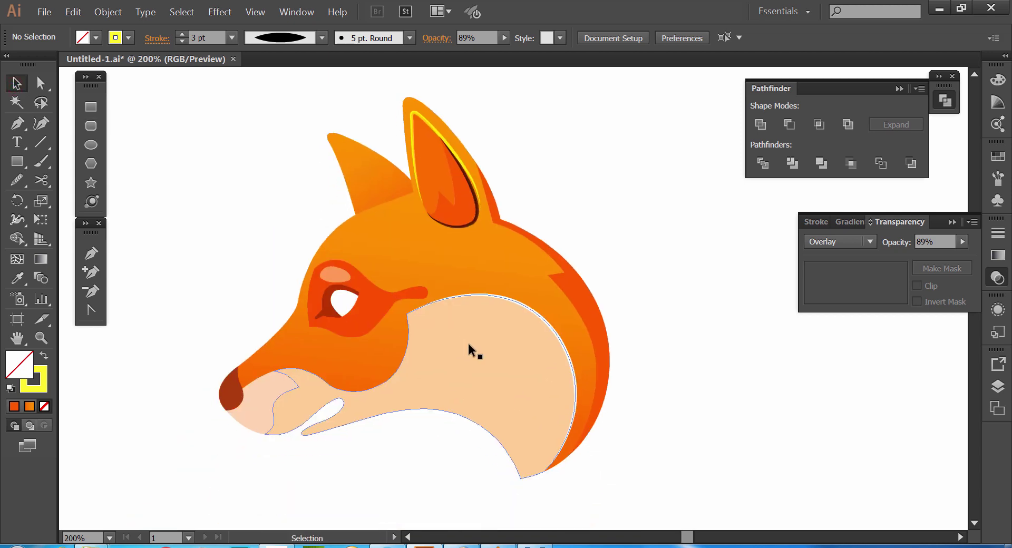
pyautogui.click(606, 309)
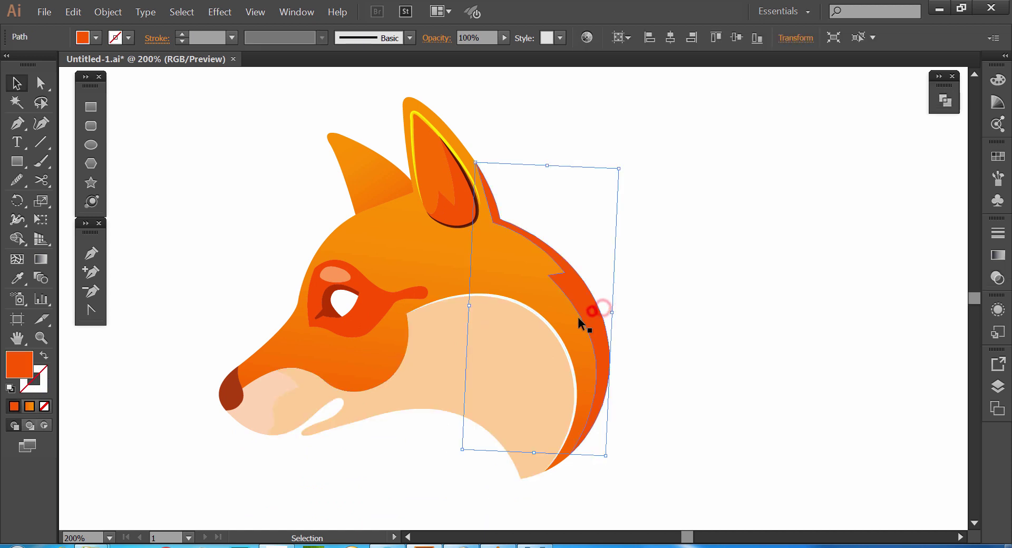
pyautogui.moveTo(583, 312); pyautogui.dragTo(686, 314)
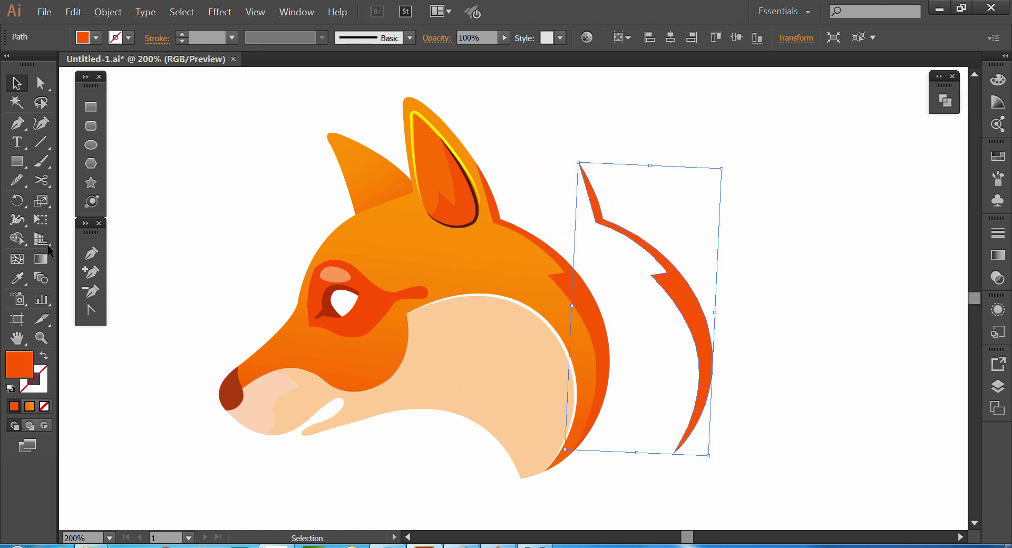
pyautogui.click(45, 357)
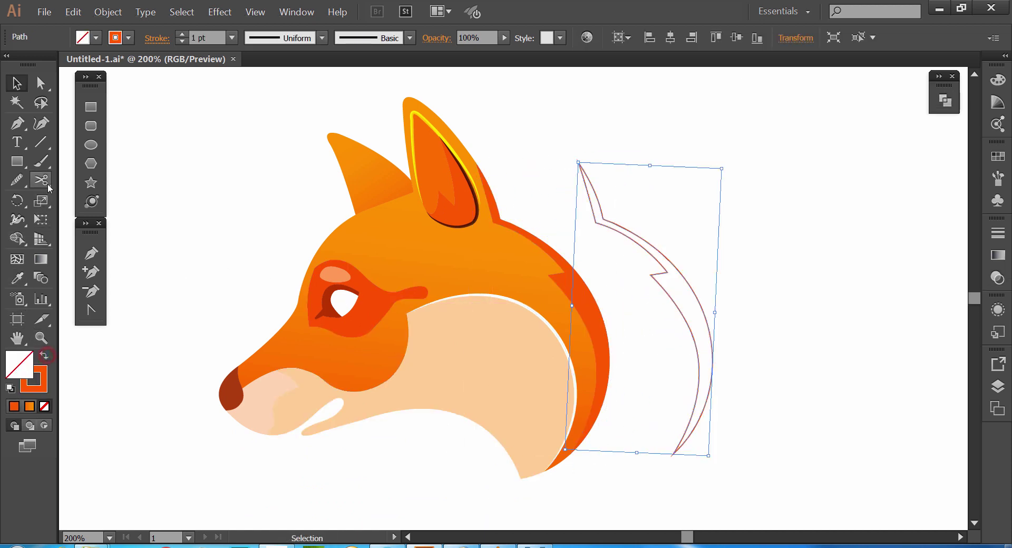
# Cut the copied outline at the corner below the ear and at its lower tip, and delete the outer part, keeping the inner jagged edge.
pyautogui.click(41, 179)
pyautogui.click(595, 223)
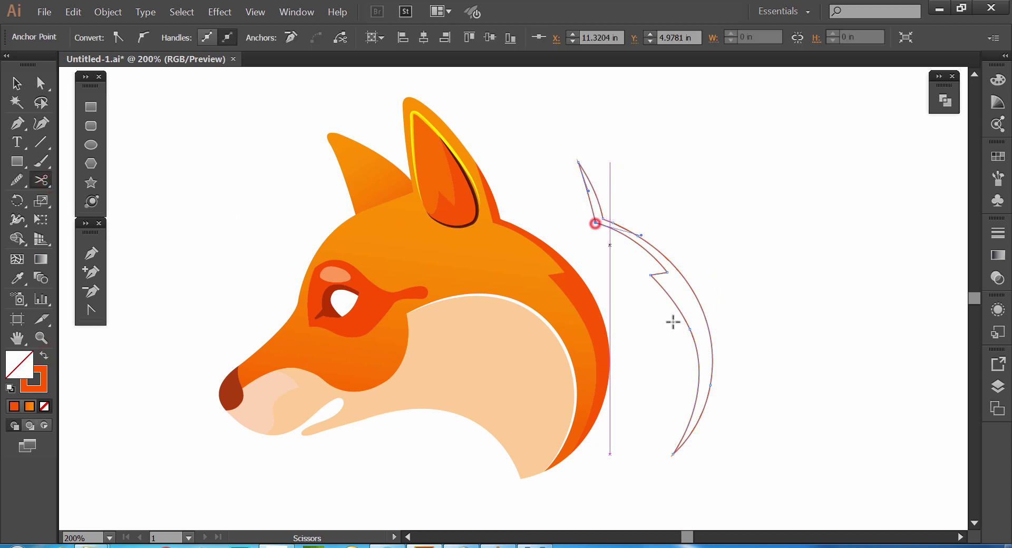
pyautogui.click(673, 453)
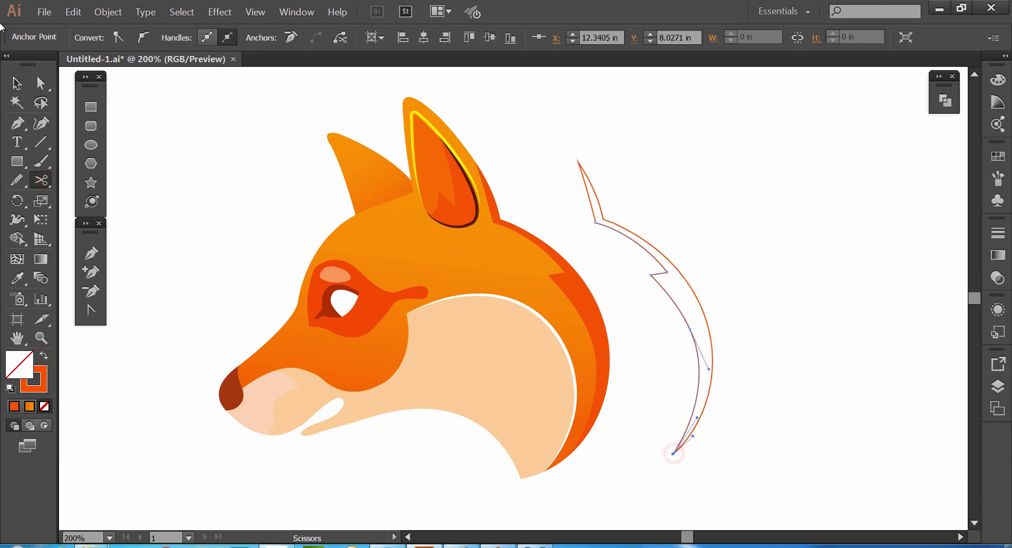
pyautogui.click(13, 78)
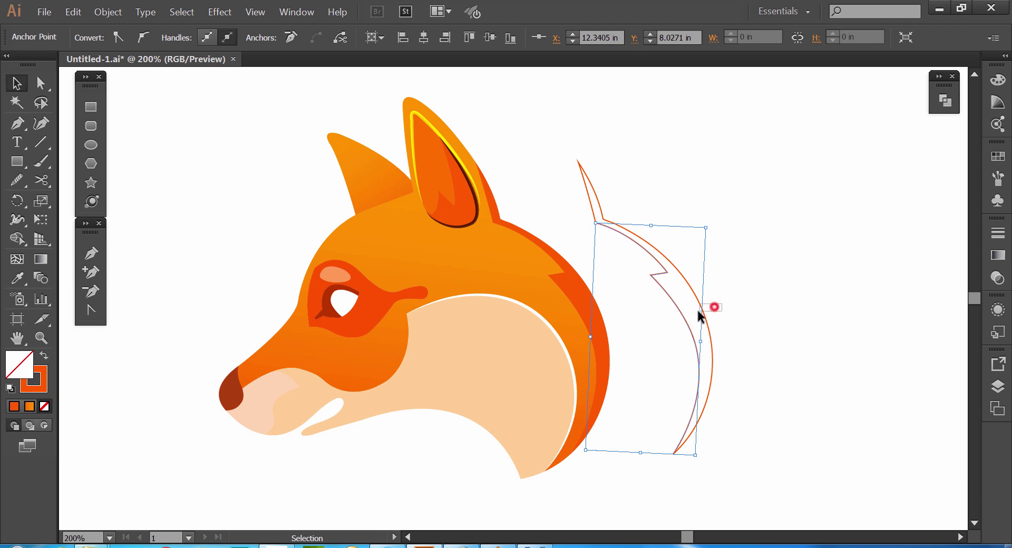
pyautogui.press('Delete')
pyautogui.click(680, 310)
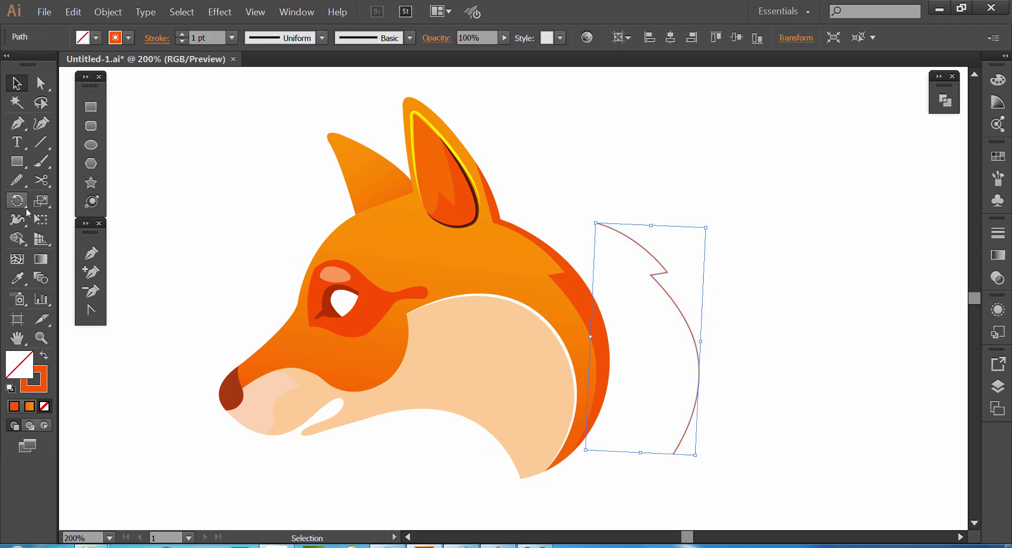
# Give the jagged line the yellow ear line's appearance and a width profile tapered at both ends.
pyautogui.click(18, 277)
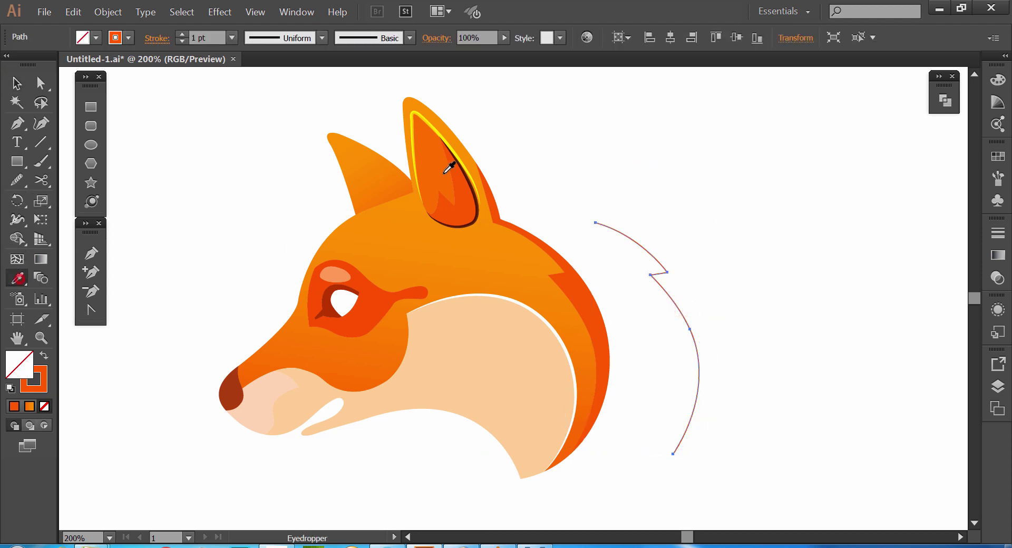
pyautogui.click(446, 140)
pyautogui.click(16, 83)
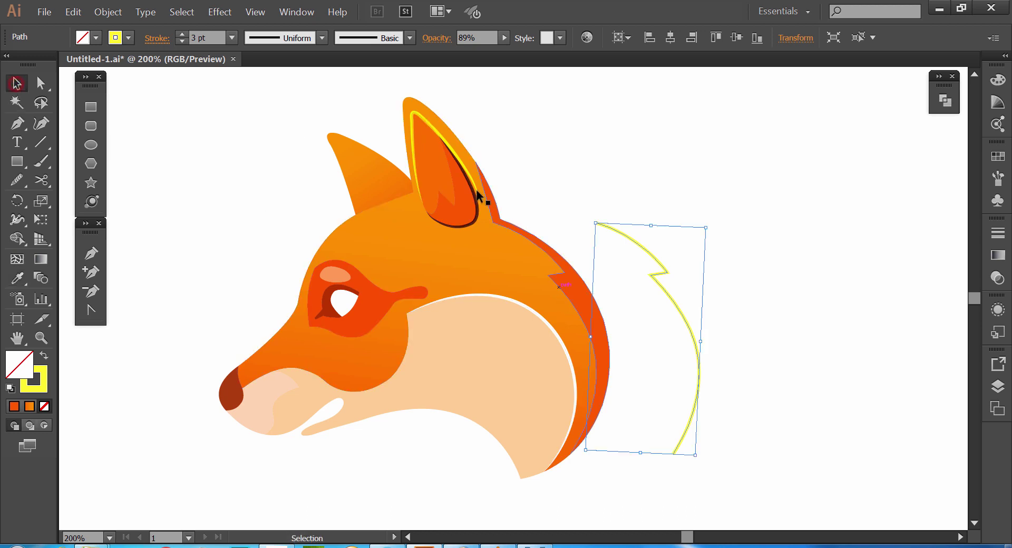
pyautogui.click(267, 43)
pyautogui.click(253, 90)
# Move the yellow jagged line onto the head along the inner edge of the red rear shading and deselect it.
pyautogui.moveTo(680, 335); pyautogui.dragTo(591, 338)
pyautogui.click(626, 318)
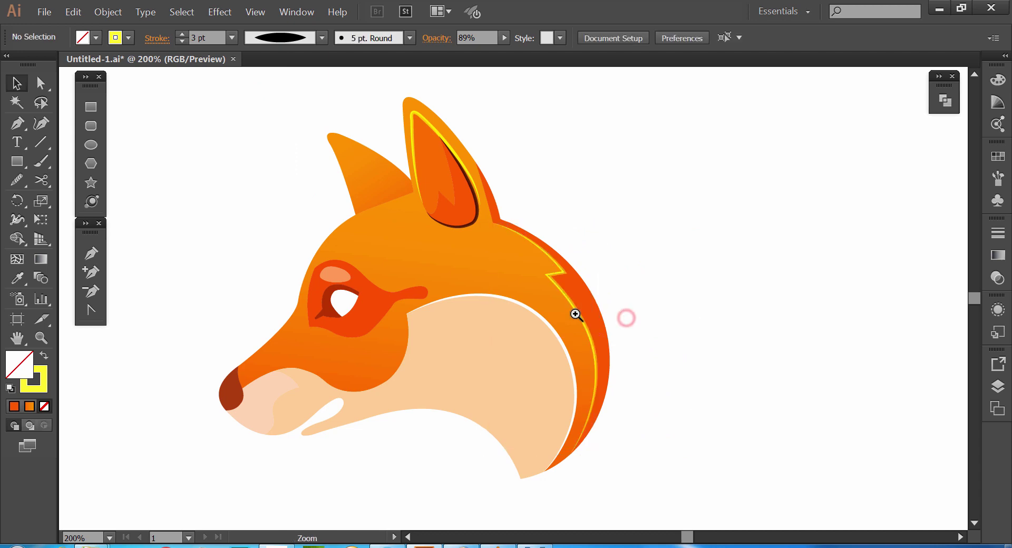
pyautogui.keyDown('ctrl'); pyautogui.click(576, 315); pyautogui.keyUp('ctrl')
pyautogui.keyDown('ctrl'); pyautogui.click(612, 318); pyautogui.keyUp('ctrl')
pyautogui.moveTo(425, 336); pyautogui.dragTo(466, 320)
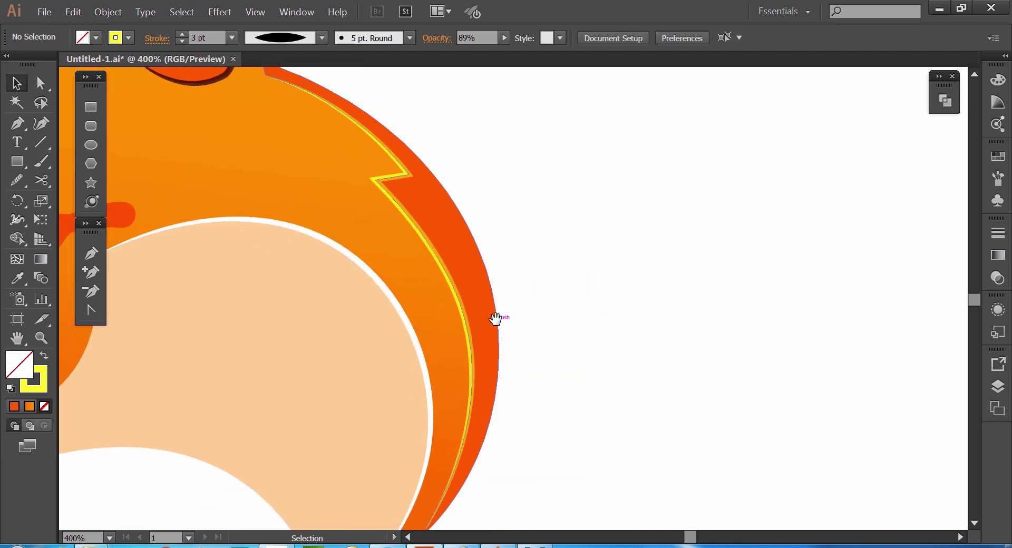
pyautogui.keyDown('ctrl'); pyautogui.keyDown('alt'); pyautogui.click(495, 318); pyautogui.keyUp('alt'); pyautogui.keyUp('ctrl')
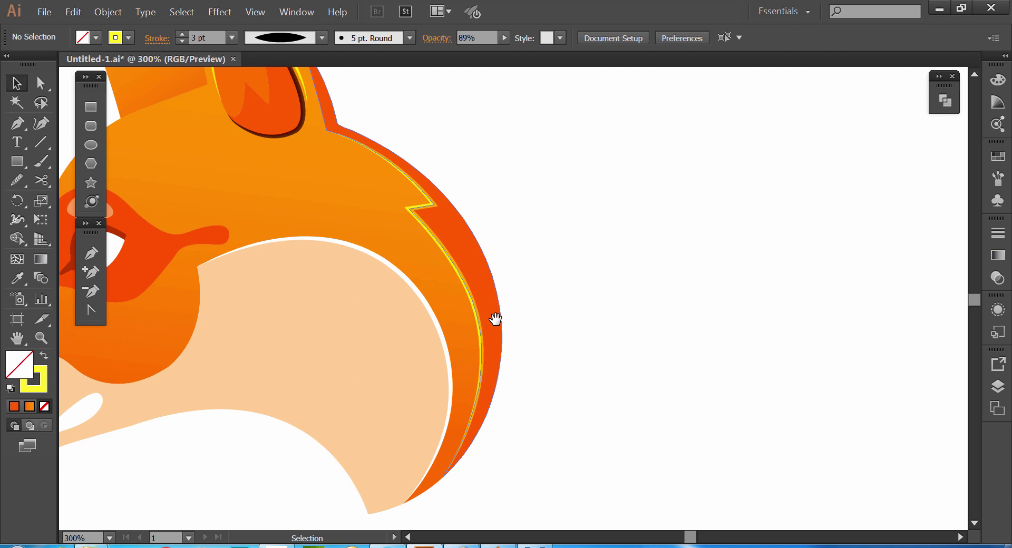
# Draw a closed Pen path over the rear half of the far ear, curving from its tip to its base and looping outside the ear.
pyautogui.moveTo(348, 312); pyautogui.dragTo(561, 413)
pyautogui.moveTo(426, 284); pyautogui.dragTo(499, 330)
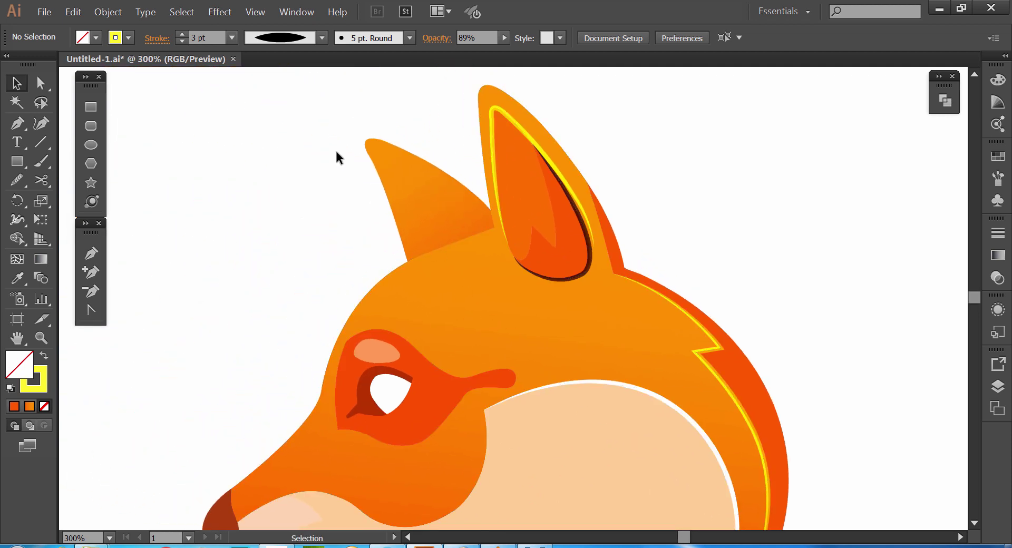
pyautogui.click(91, 254)
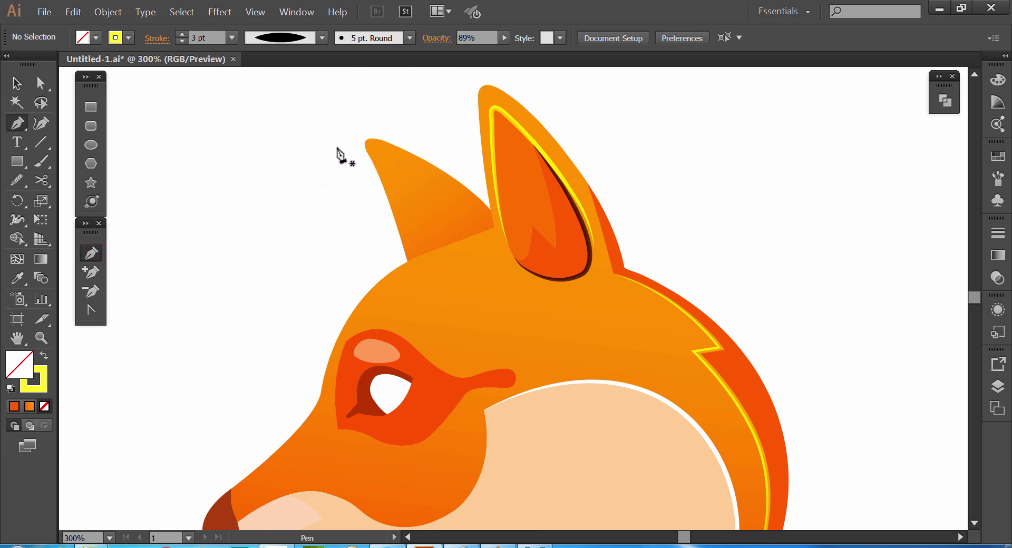
pyautogui.click(357, 139)
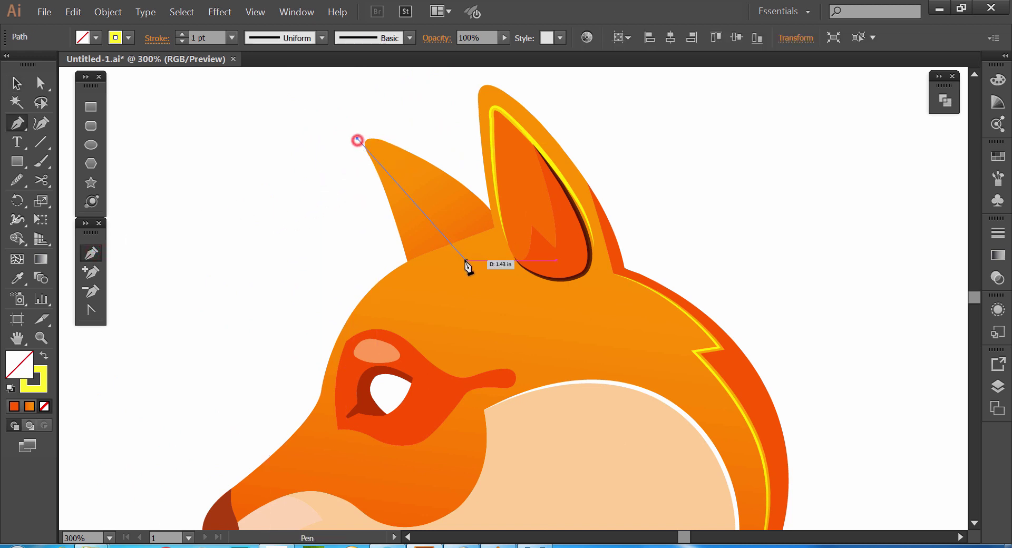
pyautogui.moveTo(460, 256); pyautogui.dragTo(472, 304)
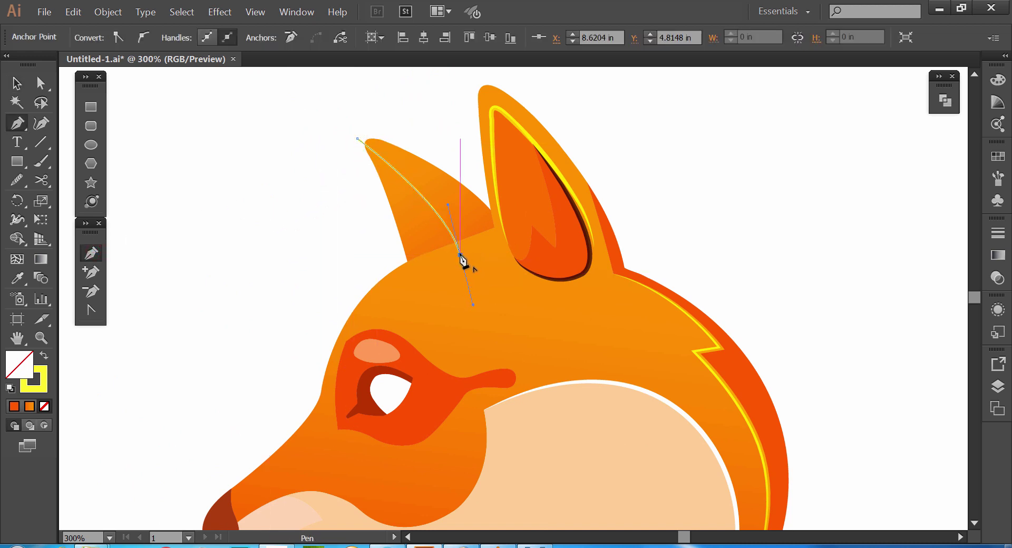
pyautogui.click(460, 255)
pyautogui.click(518, 237)
pyautogui.click(475, 144)
pyautogui.click(405, 103)
pyautogui.click(356, 102)
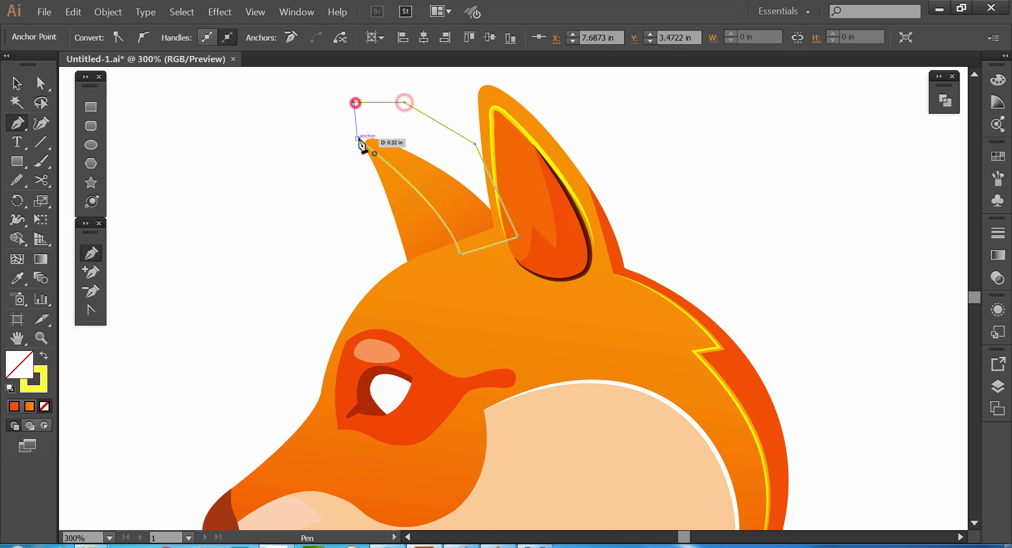
pyautogui.click(358, 139)
pyautogui.click(17, 83)
pyautogui.click(165, 358)
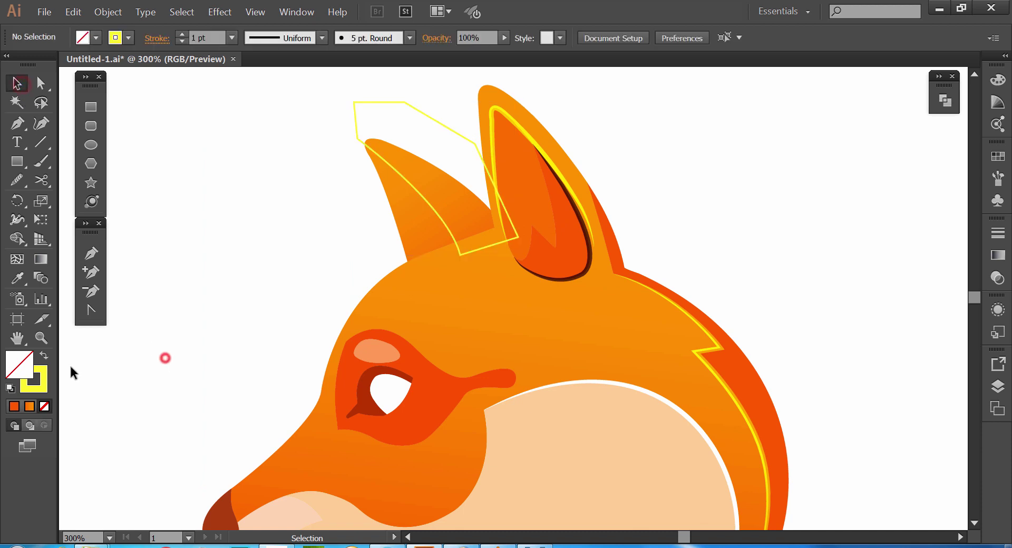
# Fill the new path with yellow and use Shape Builder with the far ear to remove the part outside the ear.
pyautogui.click(438, 113)
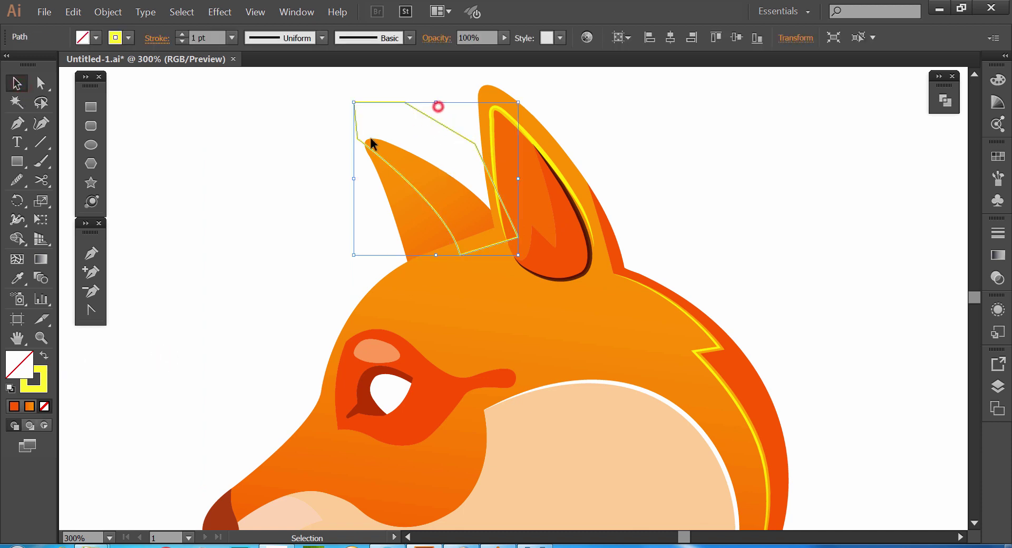
pyautogui.click(46, 356)
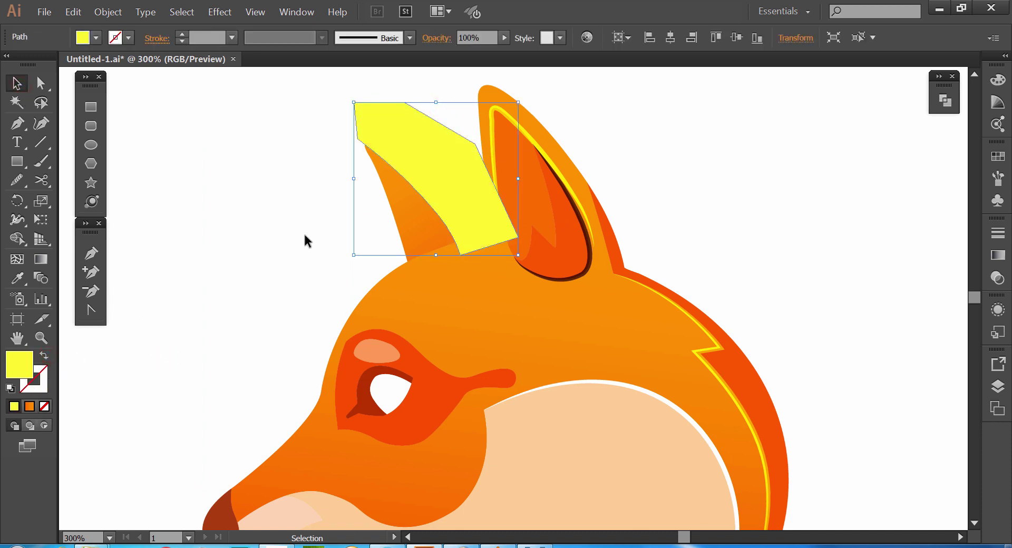
pyautogui.keyDown('shift'); pyautogui.click(415, 231); pyautogui.keyUp('shift')
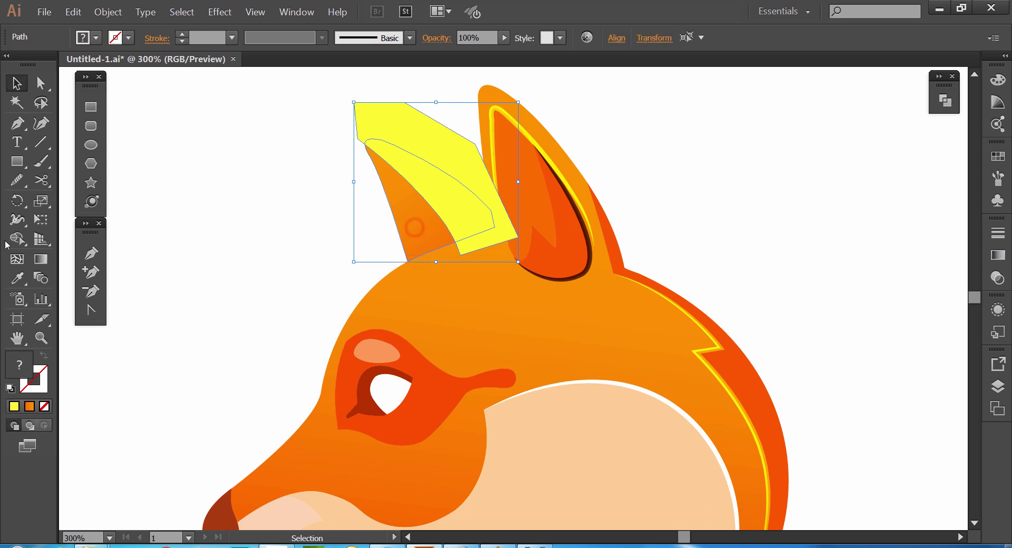
pyautogui.hotkey('shift', 'm')
pyautogui.keyDown('alt'); pyautogui.click(381, 129); pyautogui.keyUp('alt')
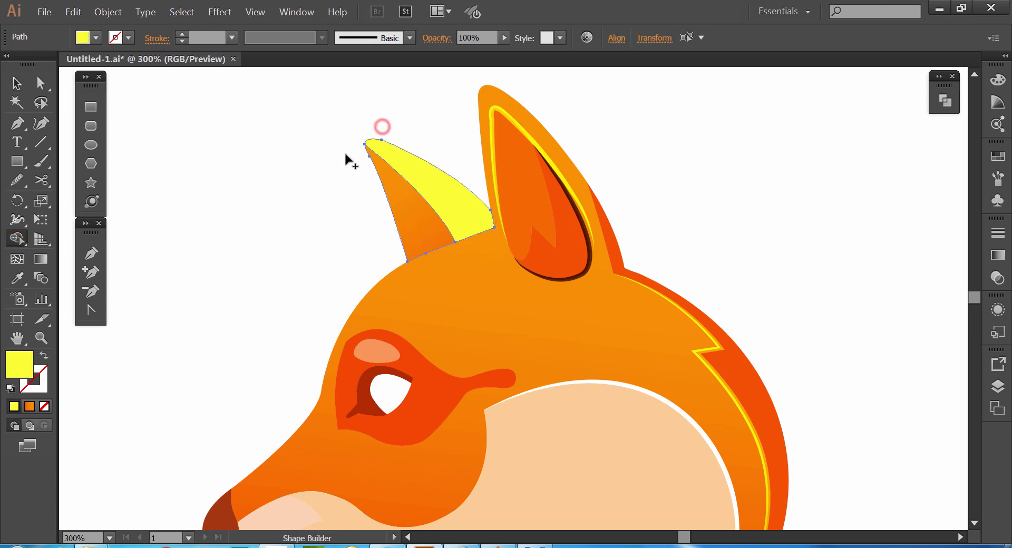
pyautogui.press('v')
pyautogui.click(279, 157)
# Fill the yellow rear section of the far ear with the red shading colour of the near inner ear.
pyautogui.click(433, 190)
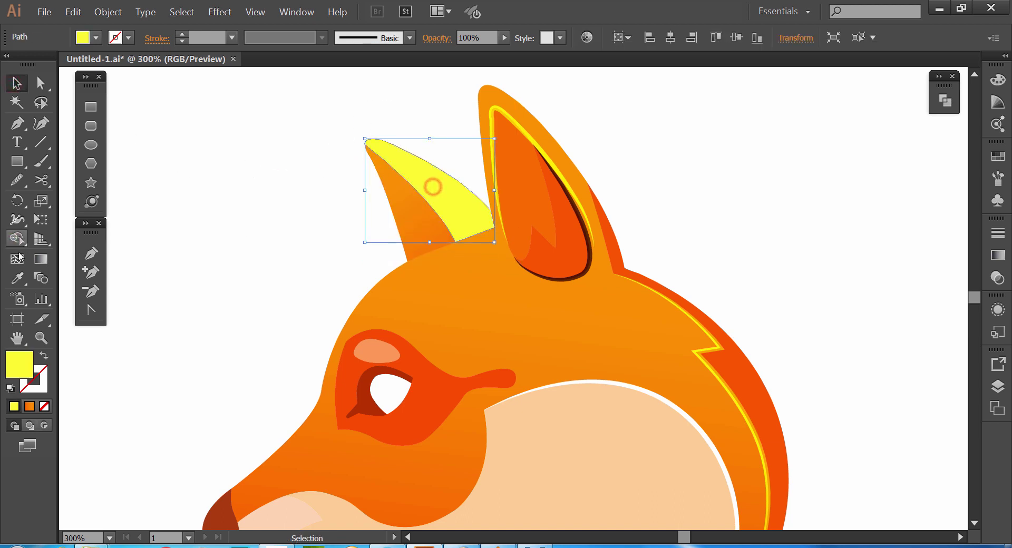
pyautogui.press('i')
pyautogui.click(547, 260)
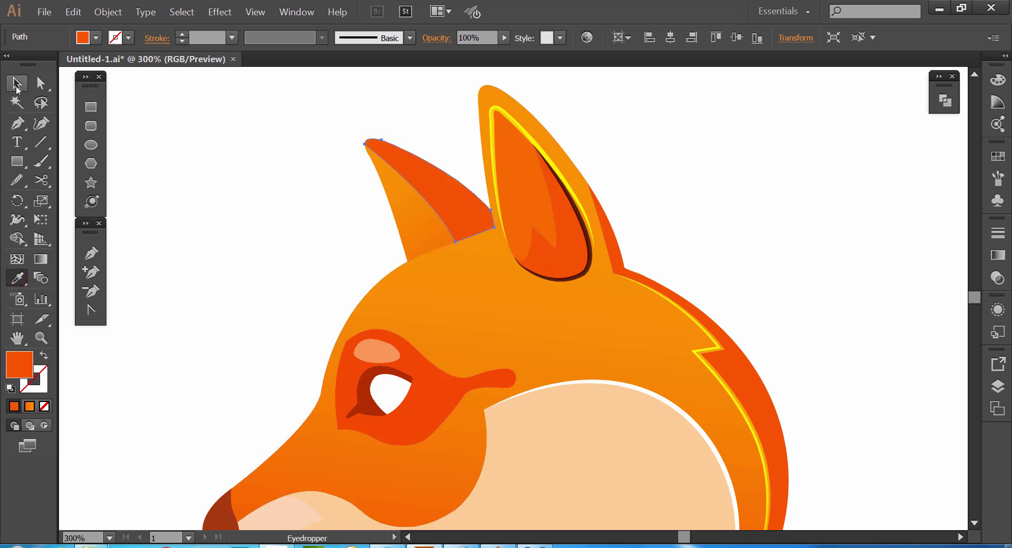
pyautogui.click(16, 83)
# Fill the far ear's rear section with the linear orange gradient, running diagonally from the ear tip to beyond its base.
pyautogui.click(999, 255)
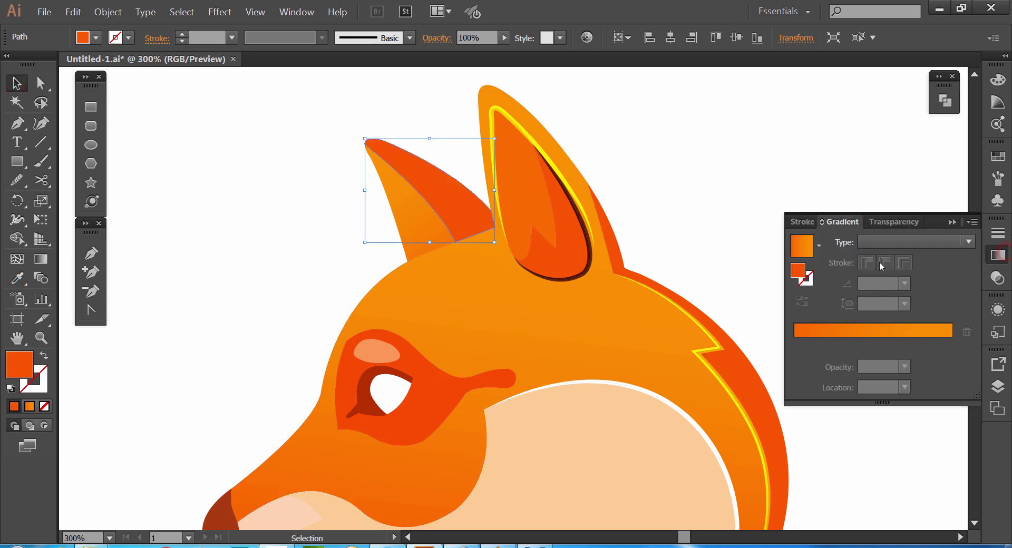
pyautogui.click(811, 246)
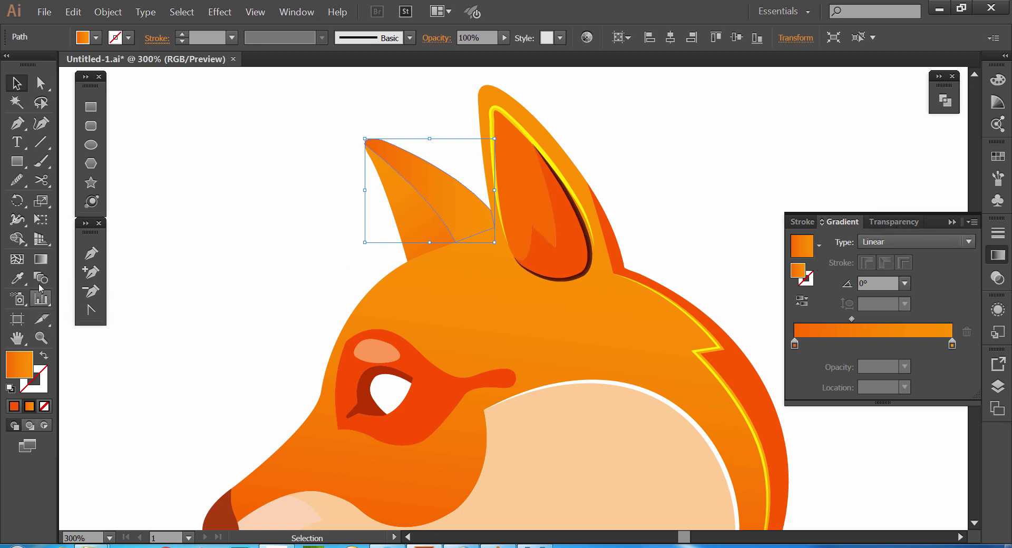
pyautogui.click(41, 259)
pyautogui.moveTo(381, 136)
pyautogui.mouseDown()
pyautogui.moveTo(481, 261)
pyautogui.moveTo(490, 246)
pyautogui.mouseUp()
# Set the far ear's rear section to Multiply blending with 51% opacity, and deselect it.
pyautogui.click(896, 222)
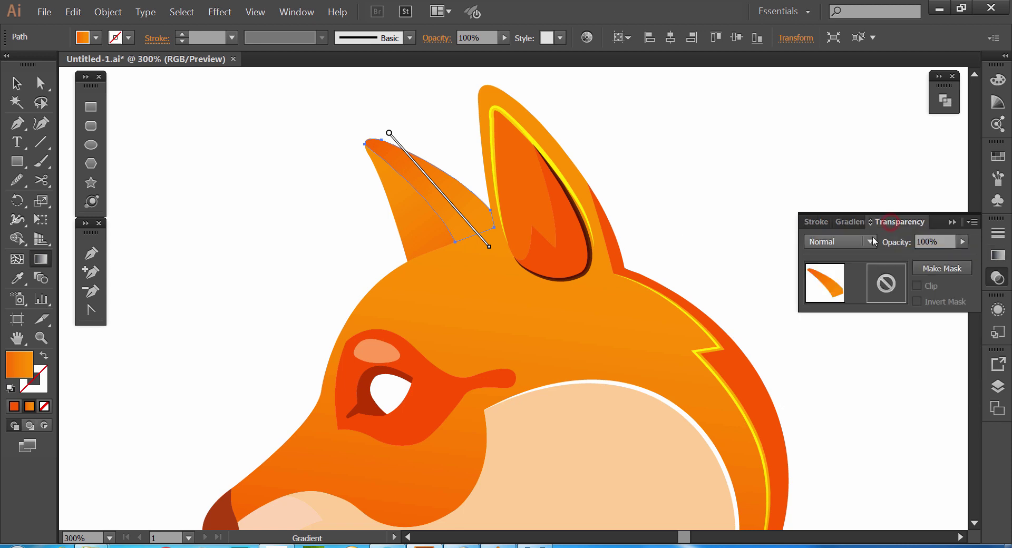
pyautogui.click(839, 241)
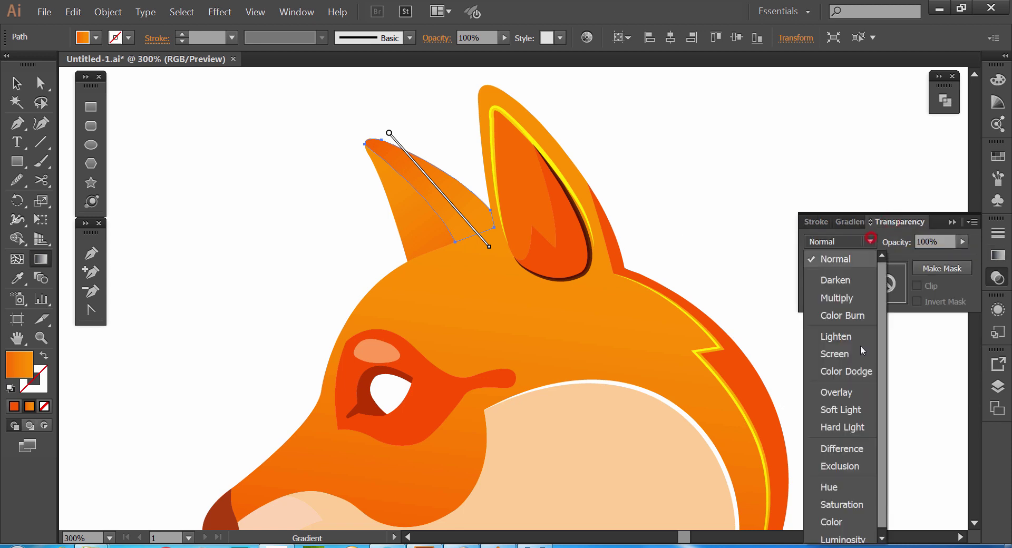
pyautogui.click(852, 304)
pyautogui.click(960, 242)
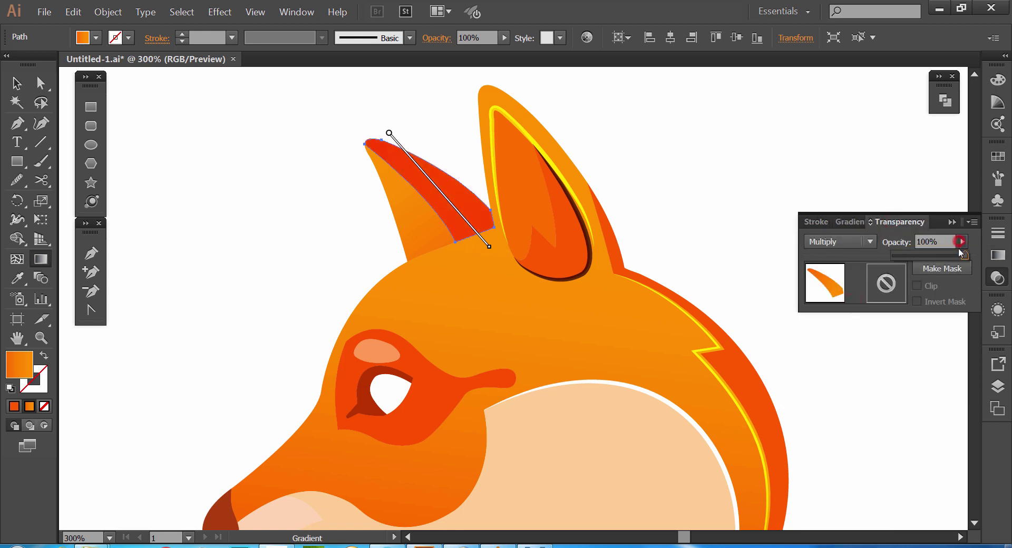
pyautogui.moveTo(943, 256); pyautogui.dragTo(942, 257)
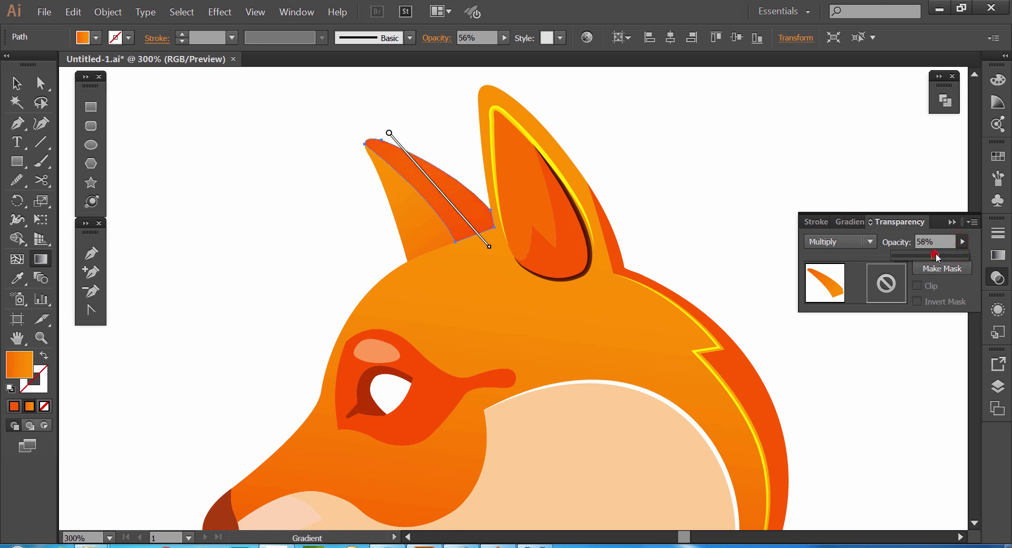
pyautogui.press('v')
pyautogui.click(694, 167)
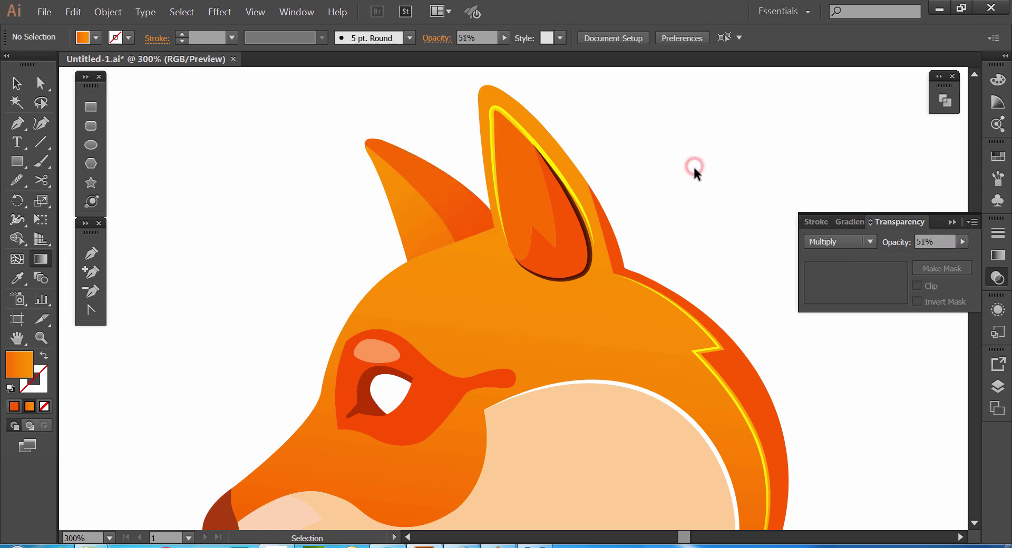
pyautogui.click(14, 86)
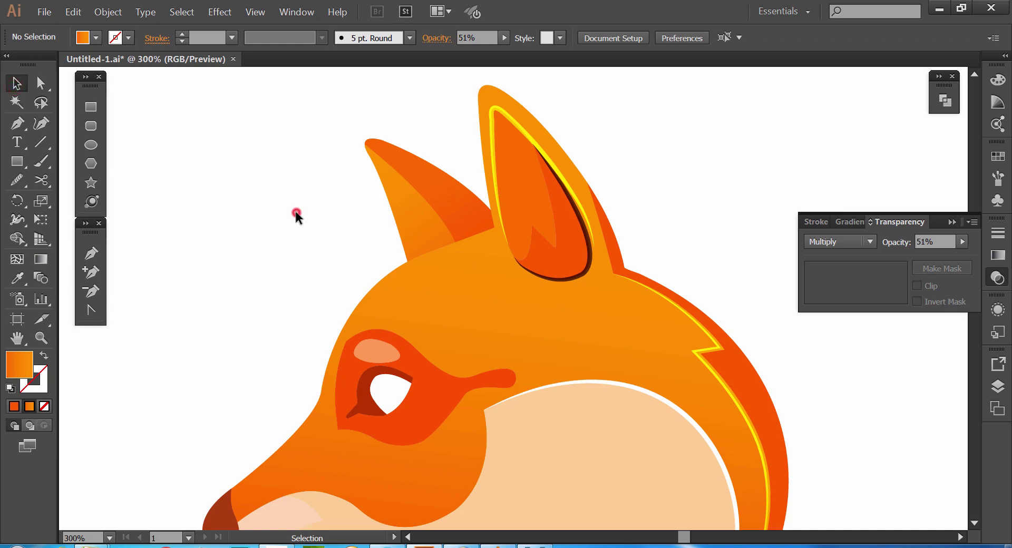